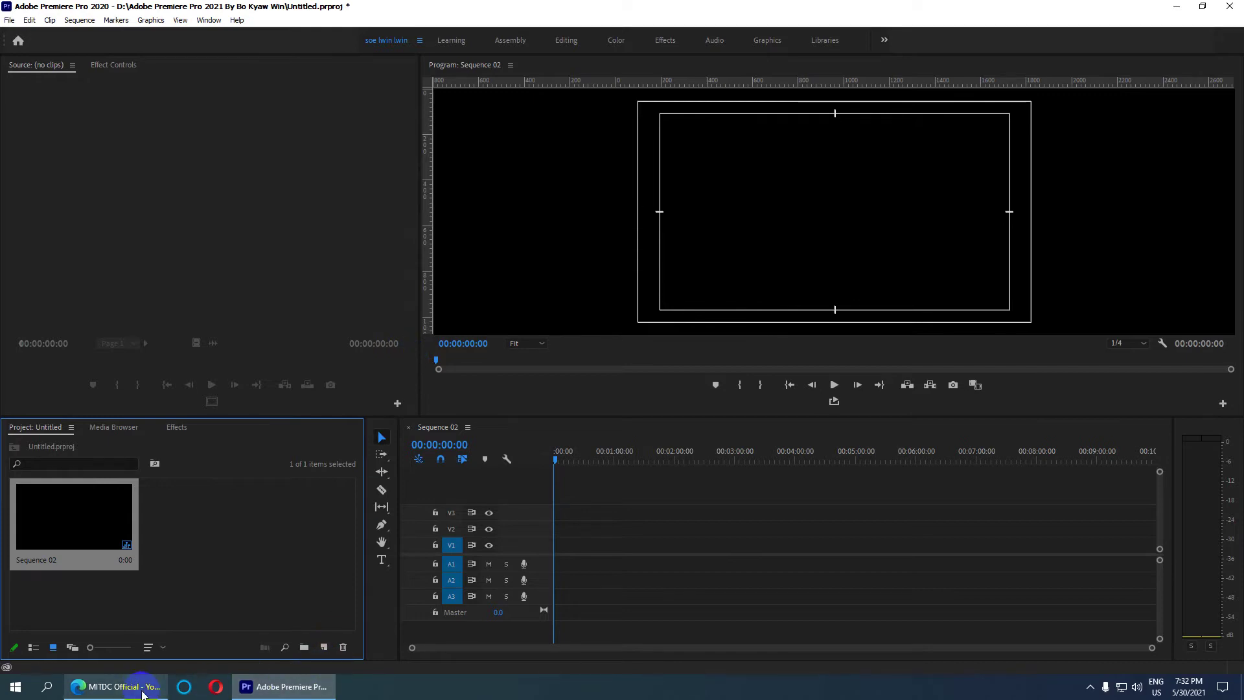
- Switch to the browser, look through the uploaded videos on the MITDC Official YouTube channel, and return to Premiere Pro
left_click(110, 685)
scroll(446, 517, "down", 10)
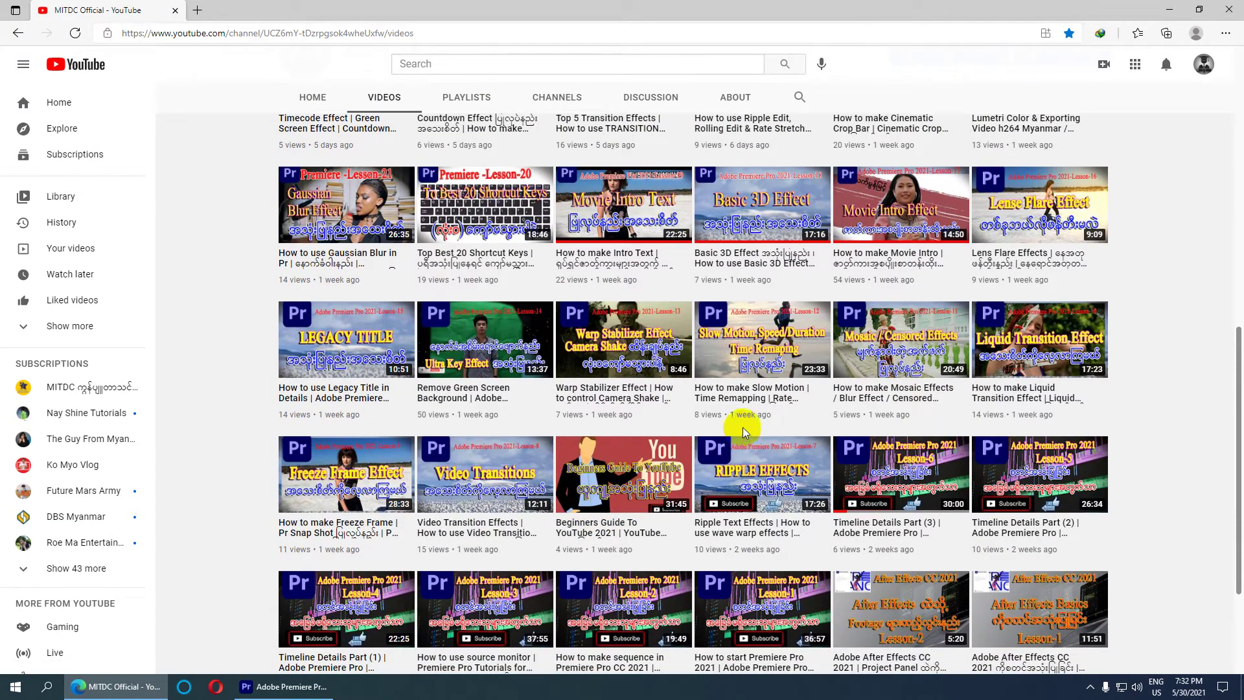
scroll(742, 426, "up", 9)
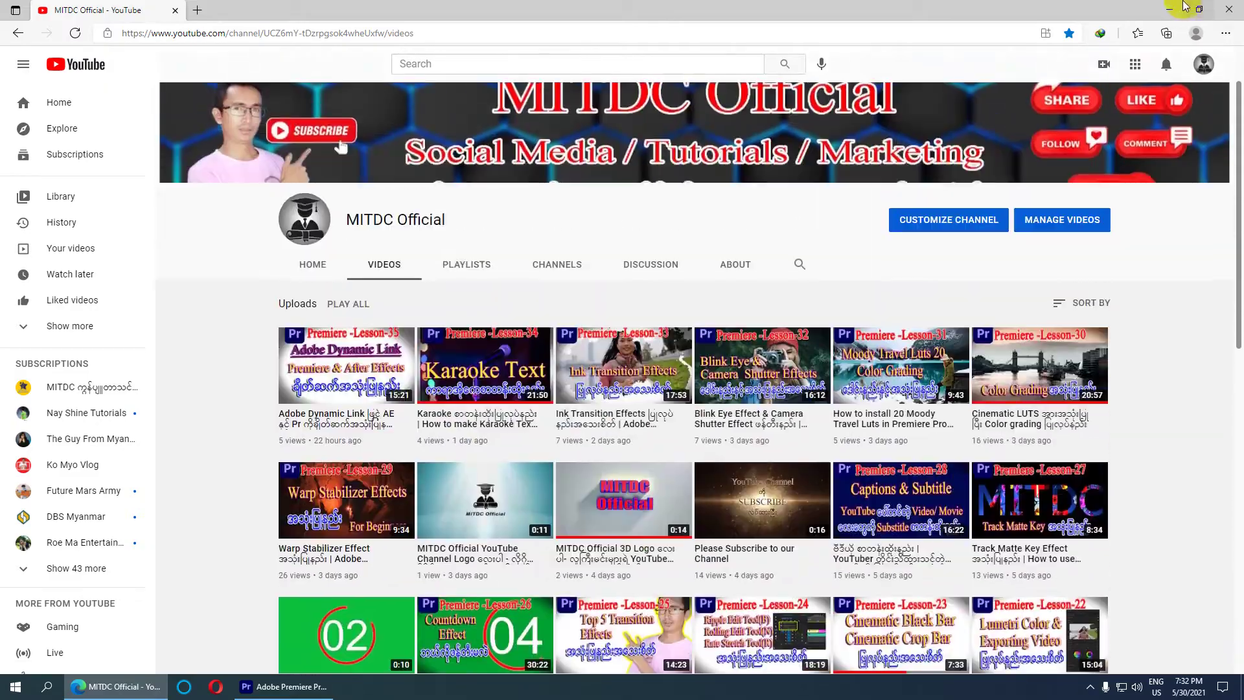
left_click(1170, 9)
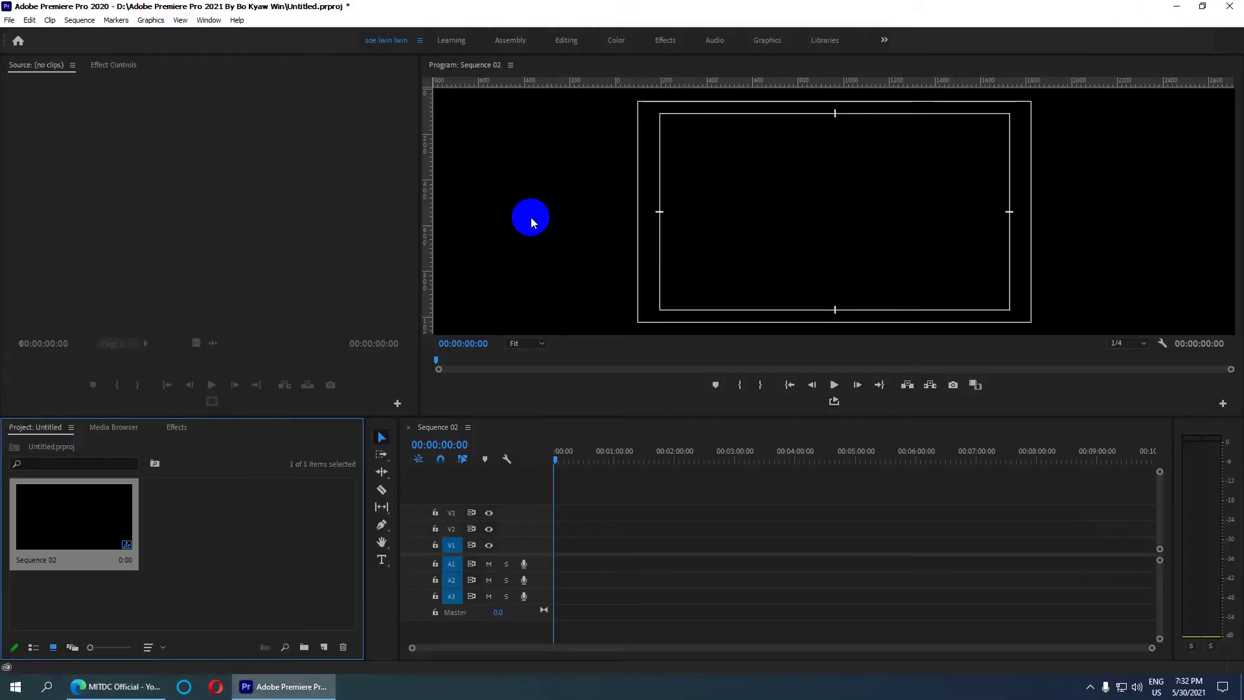
- Create a Black Video item with the default settings and place it at the start of track V1, extending to about 00:03:56:19
right_click(208, 547)
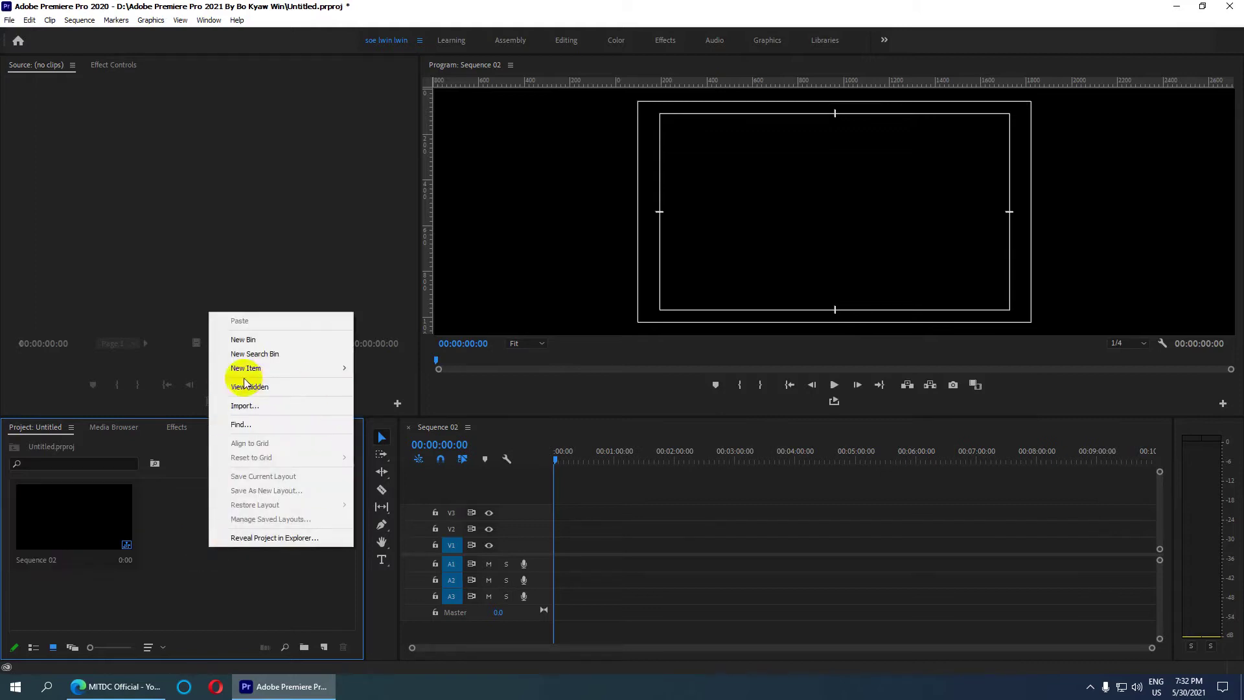
mouse_move(309, 369)
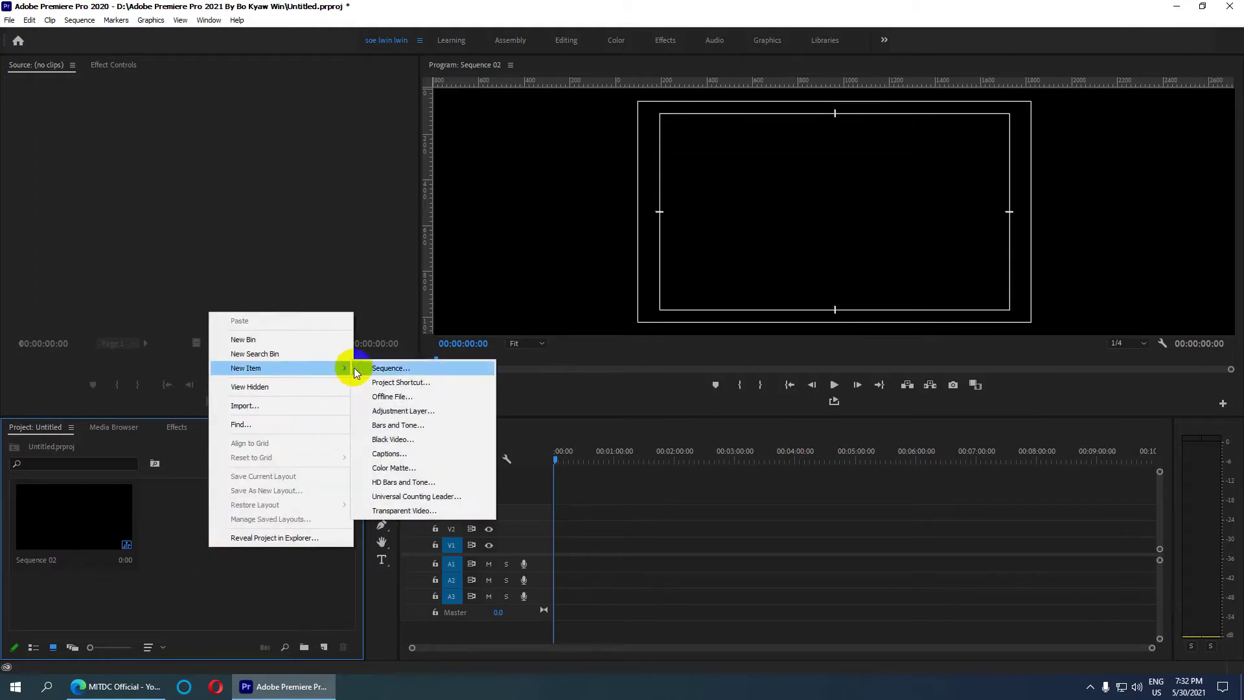
left_click(418, 441)
left_click(642, 387)
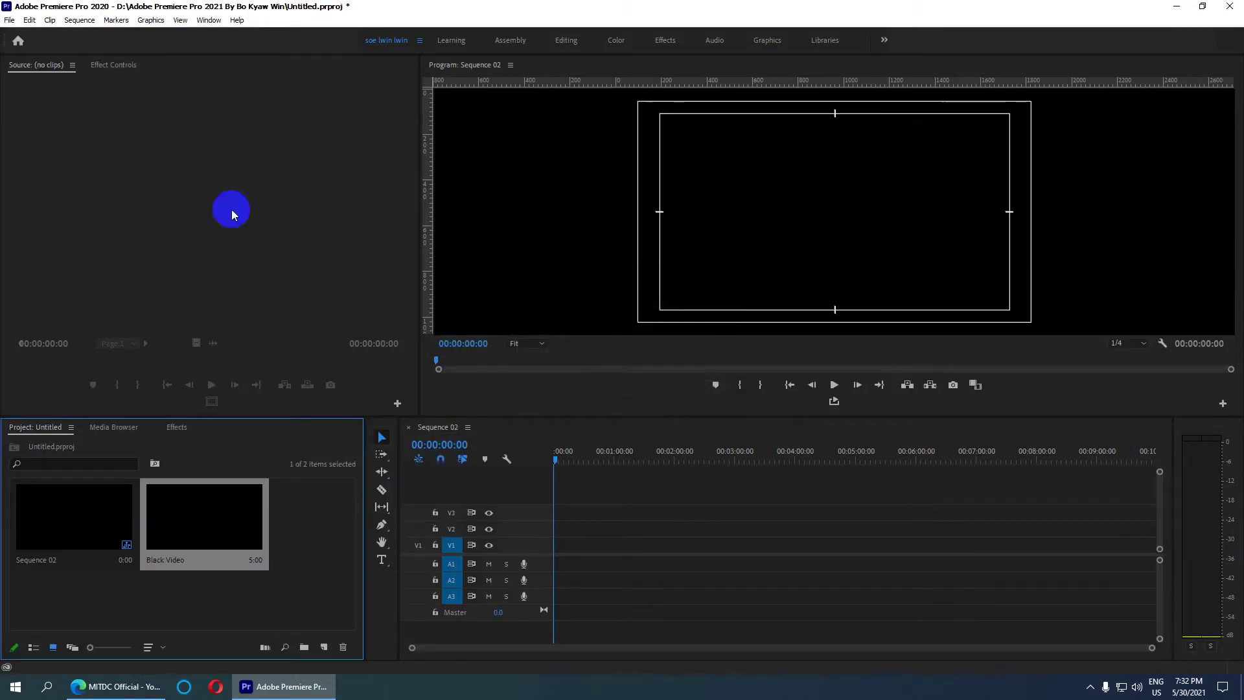
left_click_drag(177, 534, 797, 554)
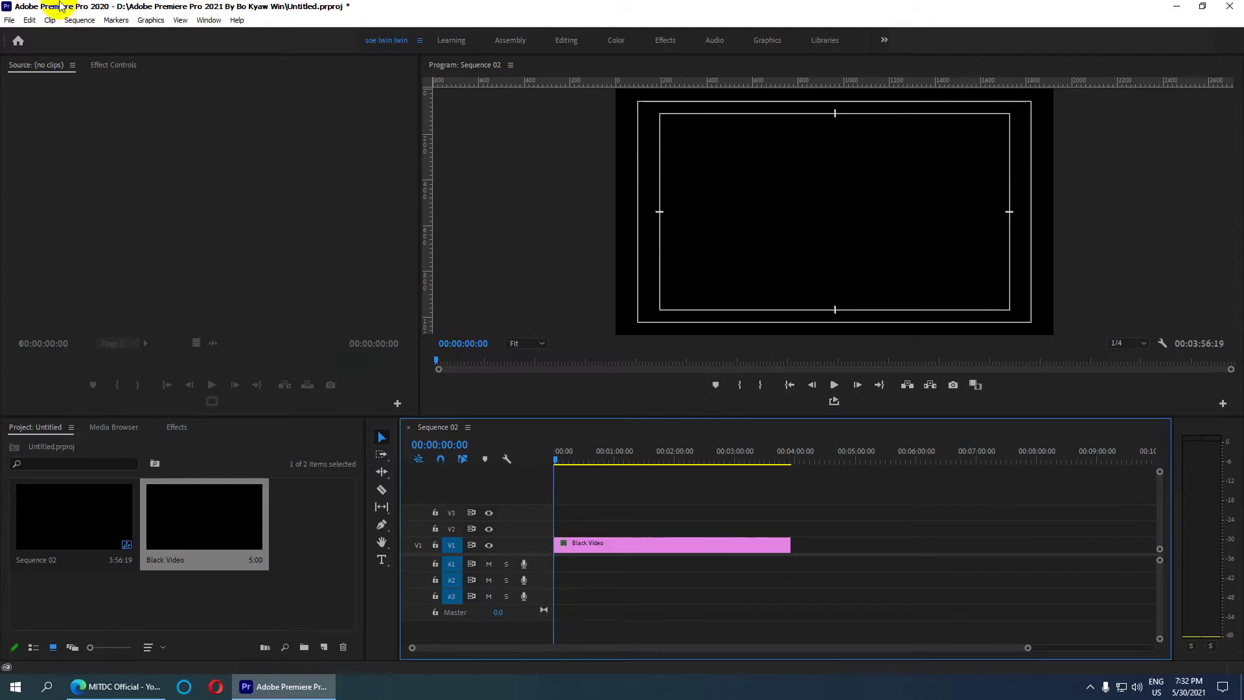
- Create a new Legacy Title with the default settings and move its window up towards the screen's left side
left_click(10, 19)
mouse_move(65, 36)
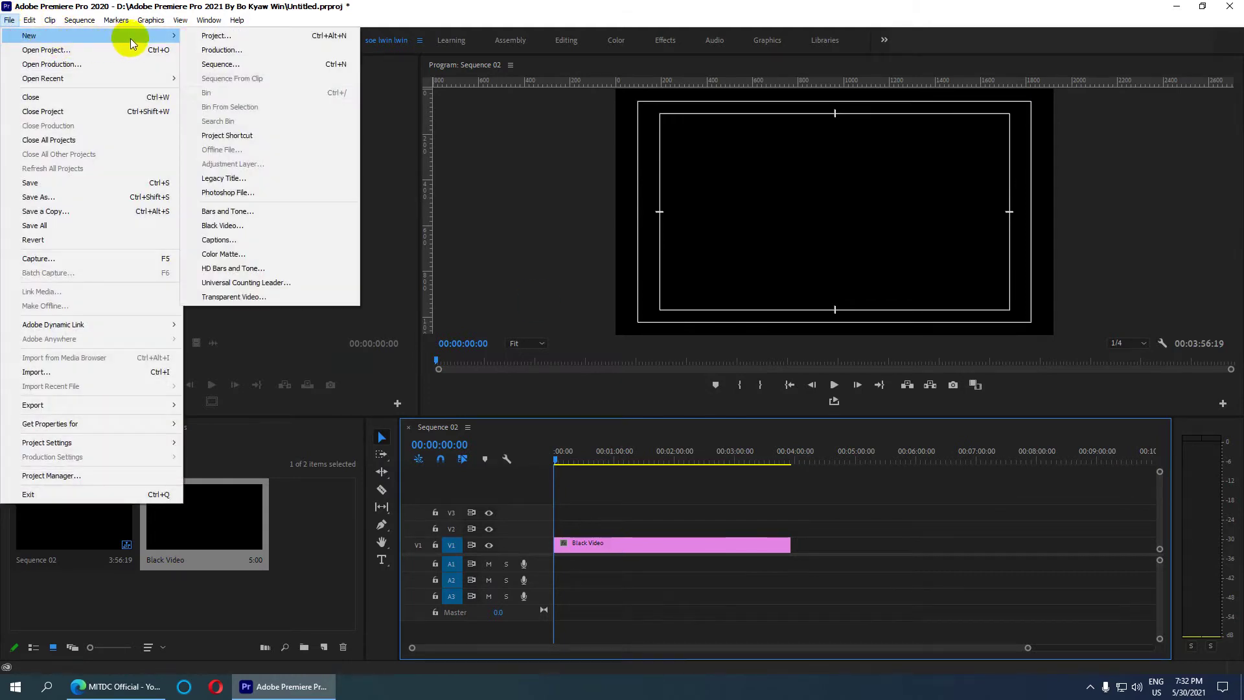
left_click(248, 178)
left_click(643, 401)
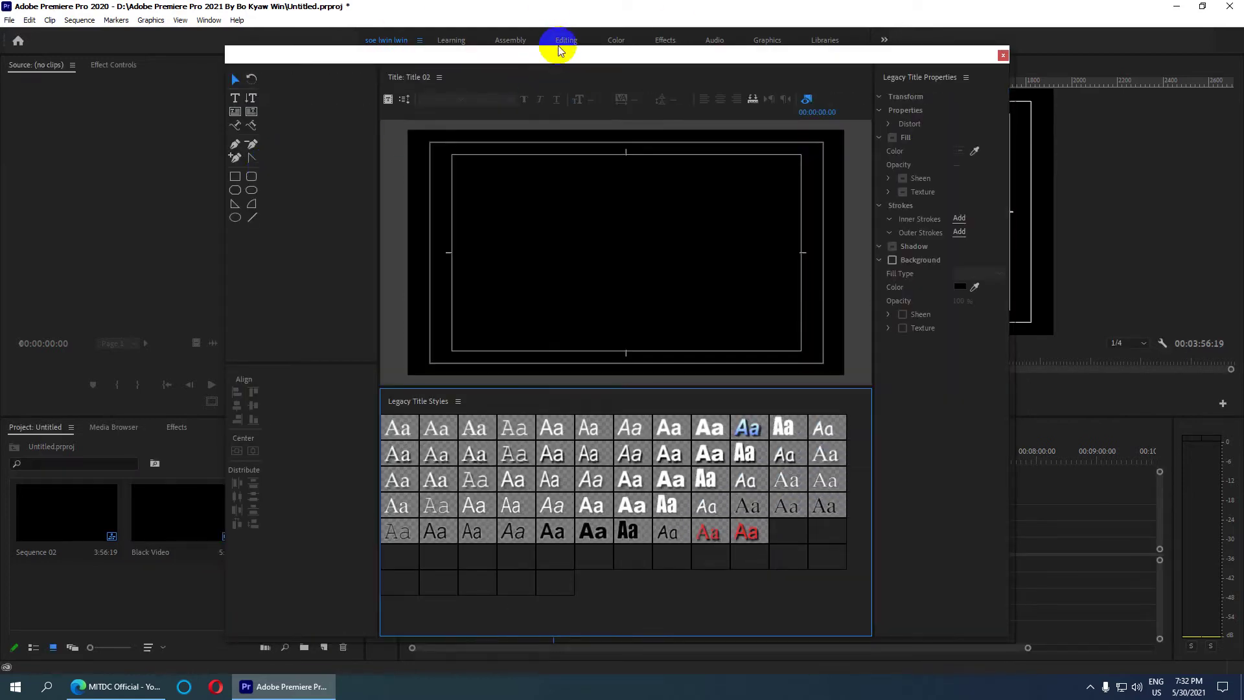
left_click_drag(564, 57, 422, 43)
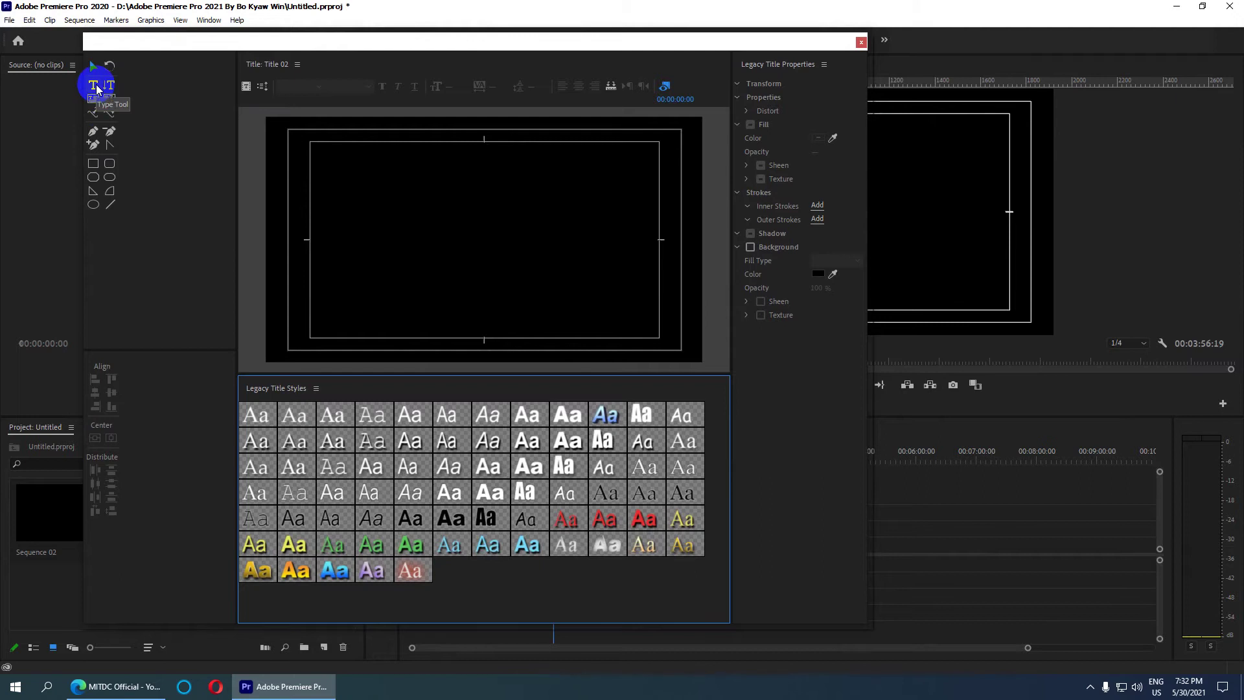
- Add the text "Typewriter Key Effect" in the Agency FB font near the middle of the title frame
left_click(96, 89)
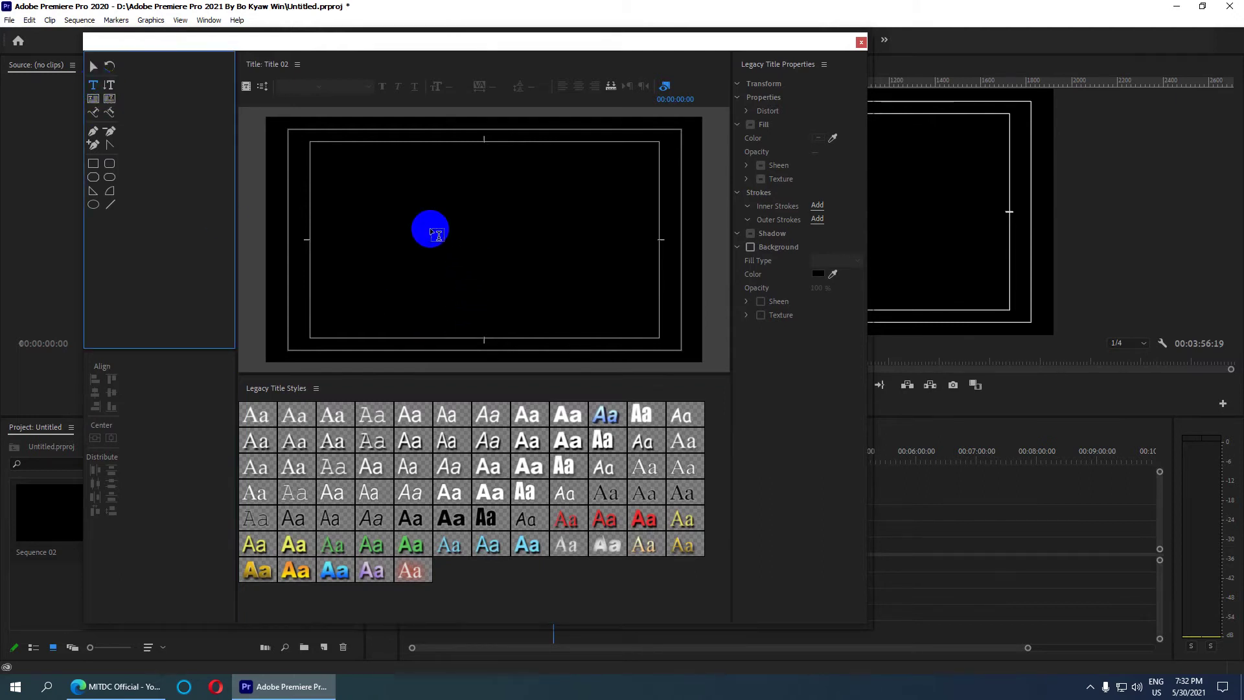
left_click(408, 226)
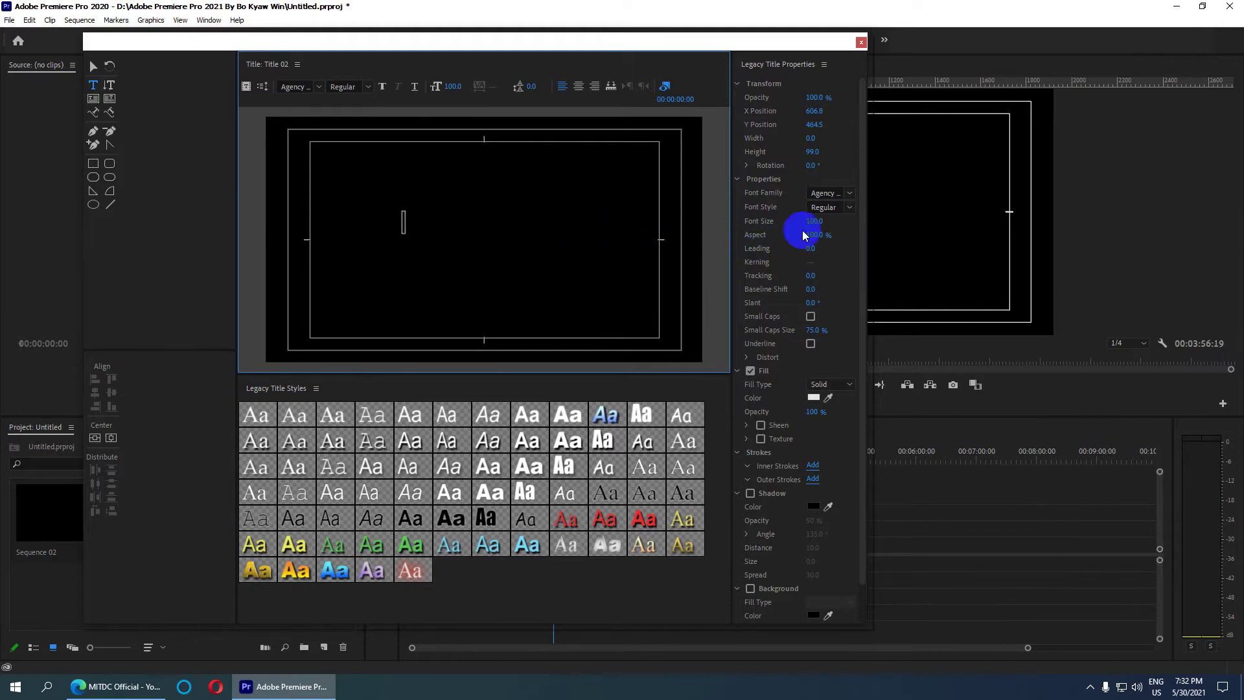
left_click(849, 193)
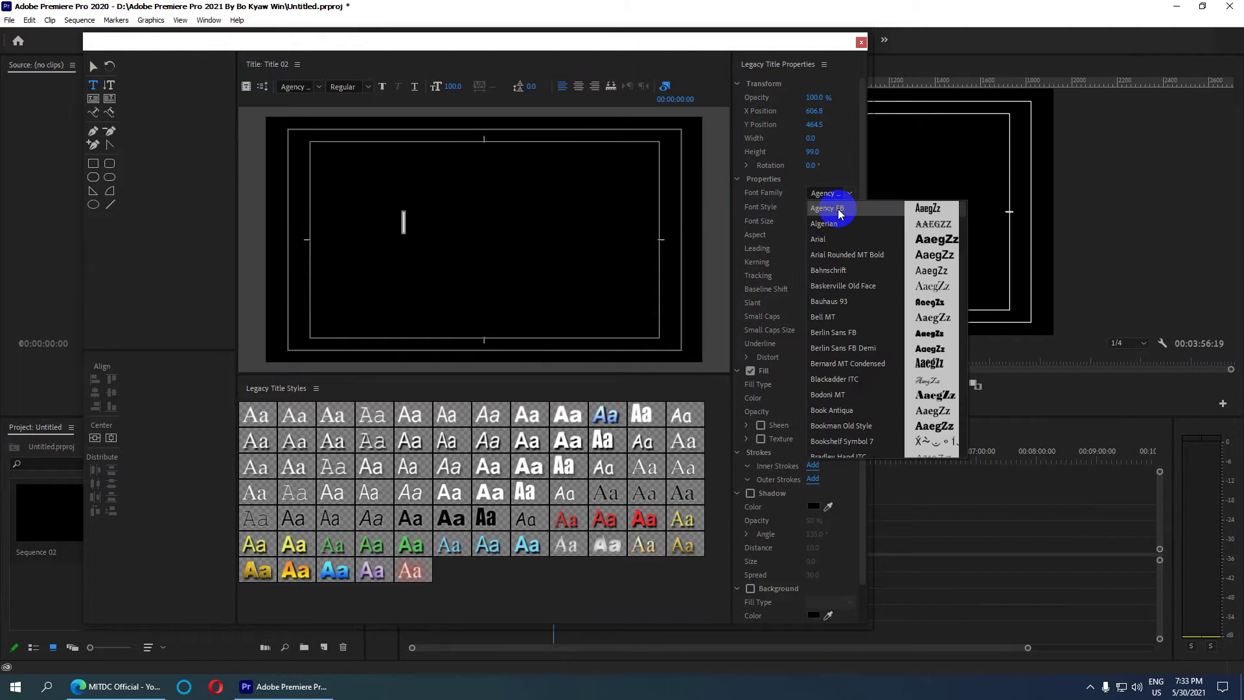
left_click(840, 213)
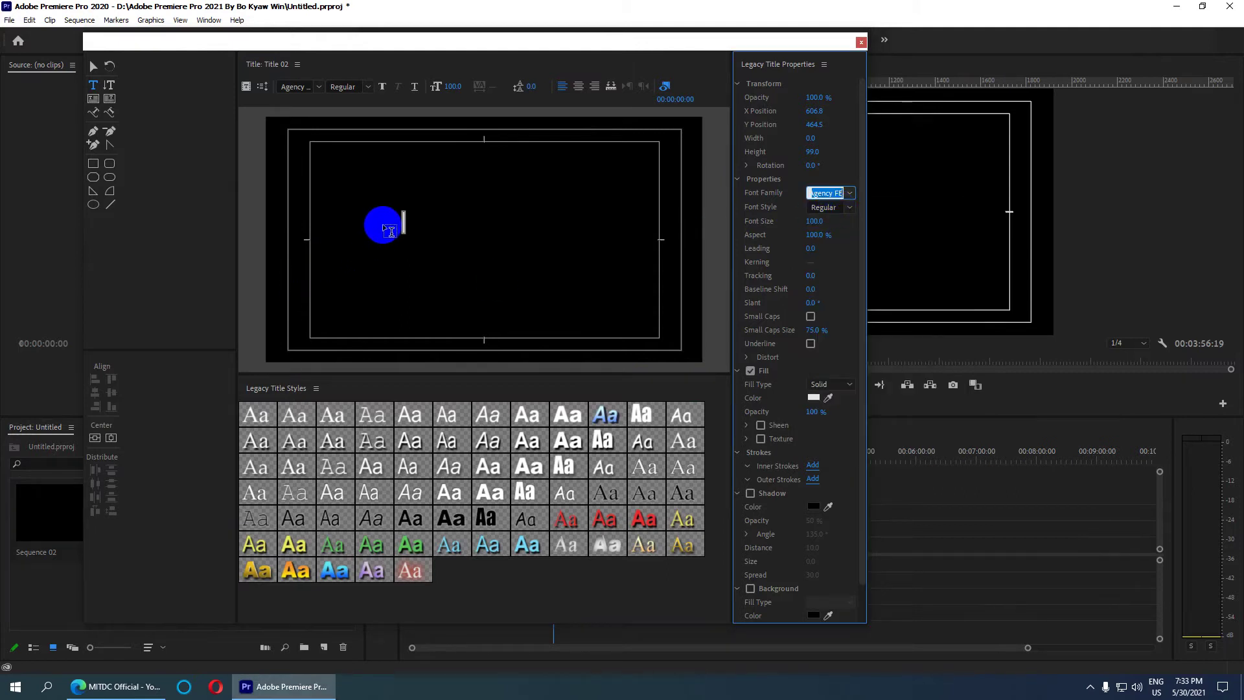
left_click(413, 220)
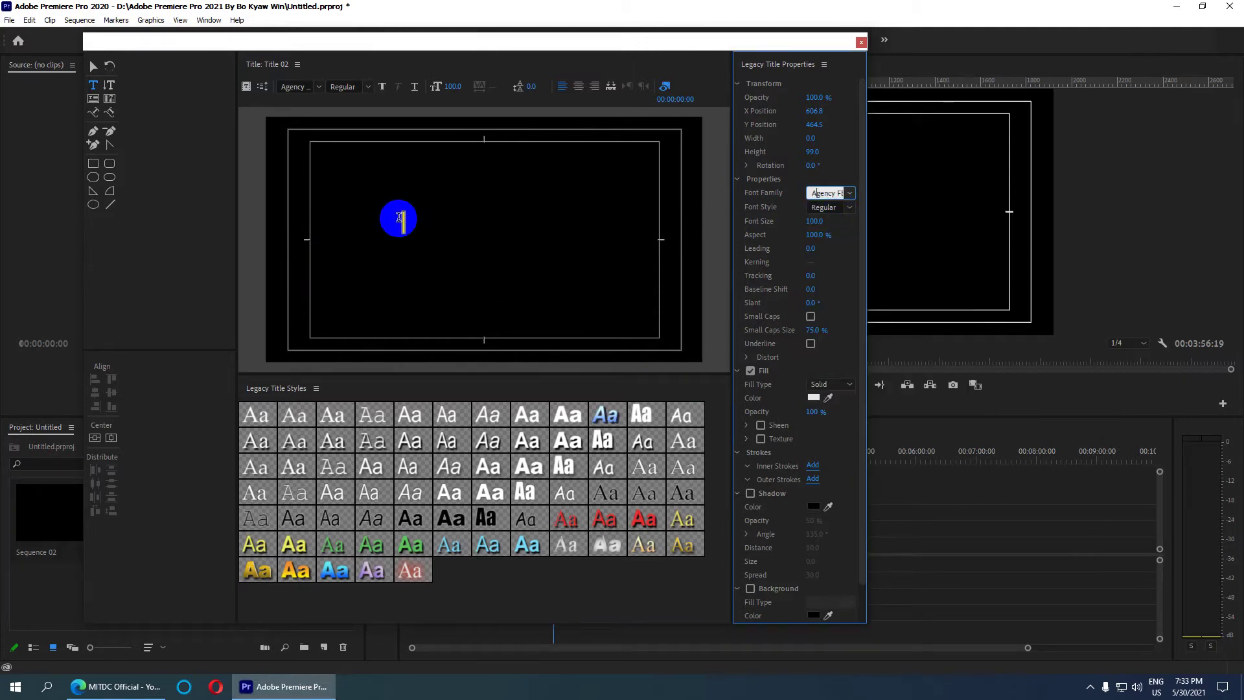
type("a")
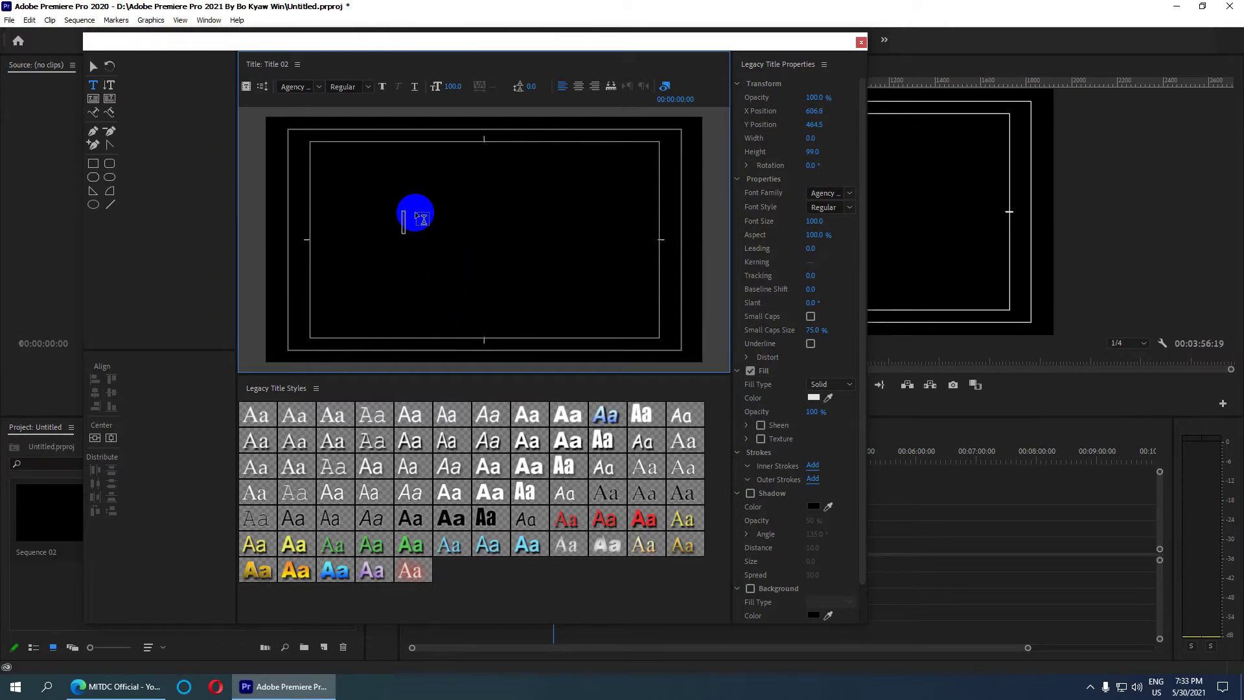
type("Typewriter Key Effect")
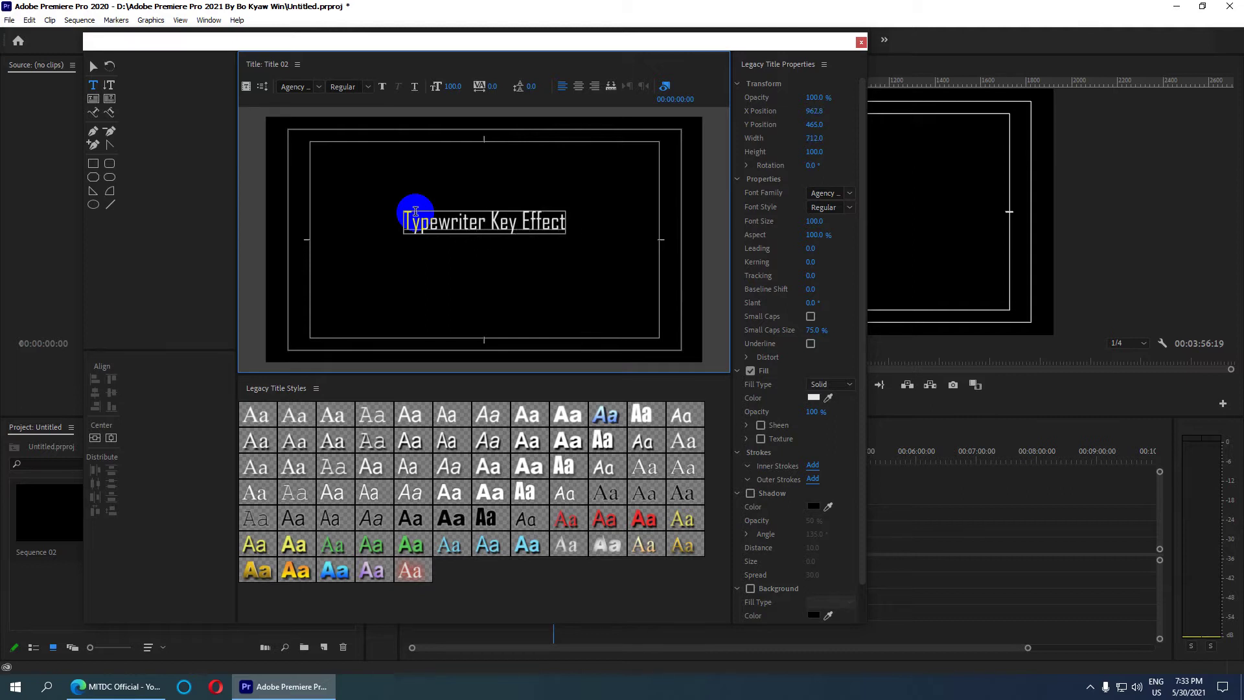
- Set the whole title text to font size 162 in bold and centre it vertically and horizontally in the frame
double_click(409, 219)
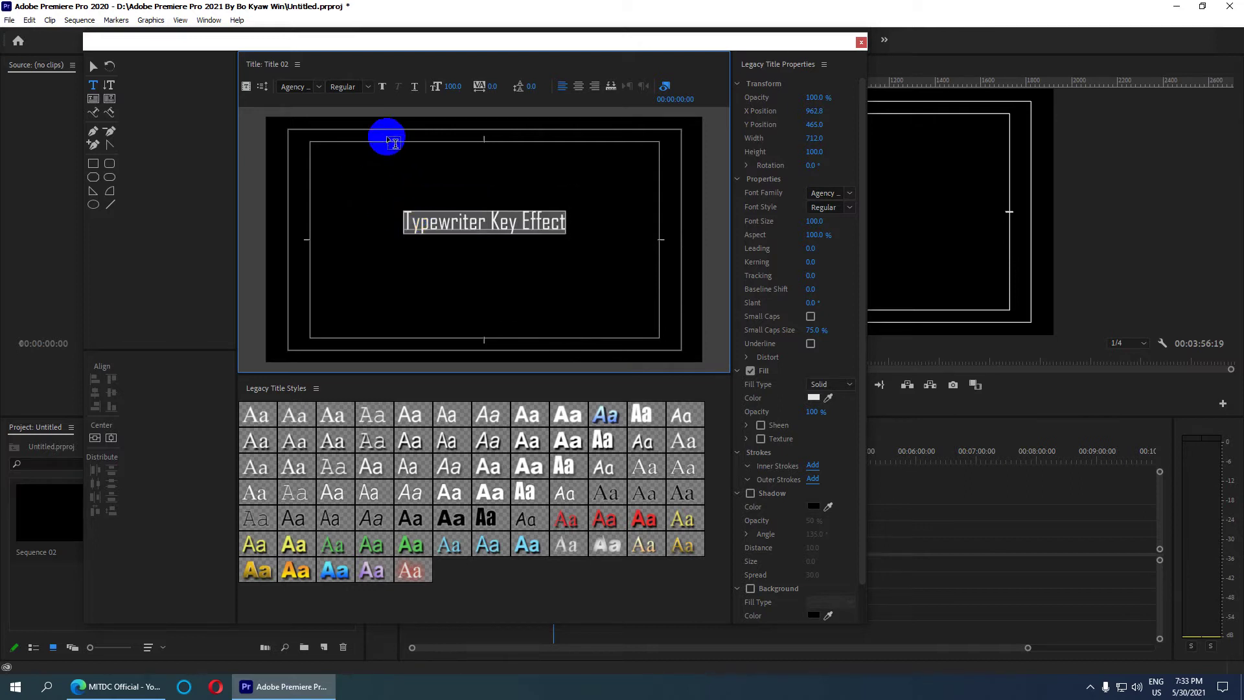
left_click_drag(448, 86, 502, 91)
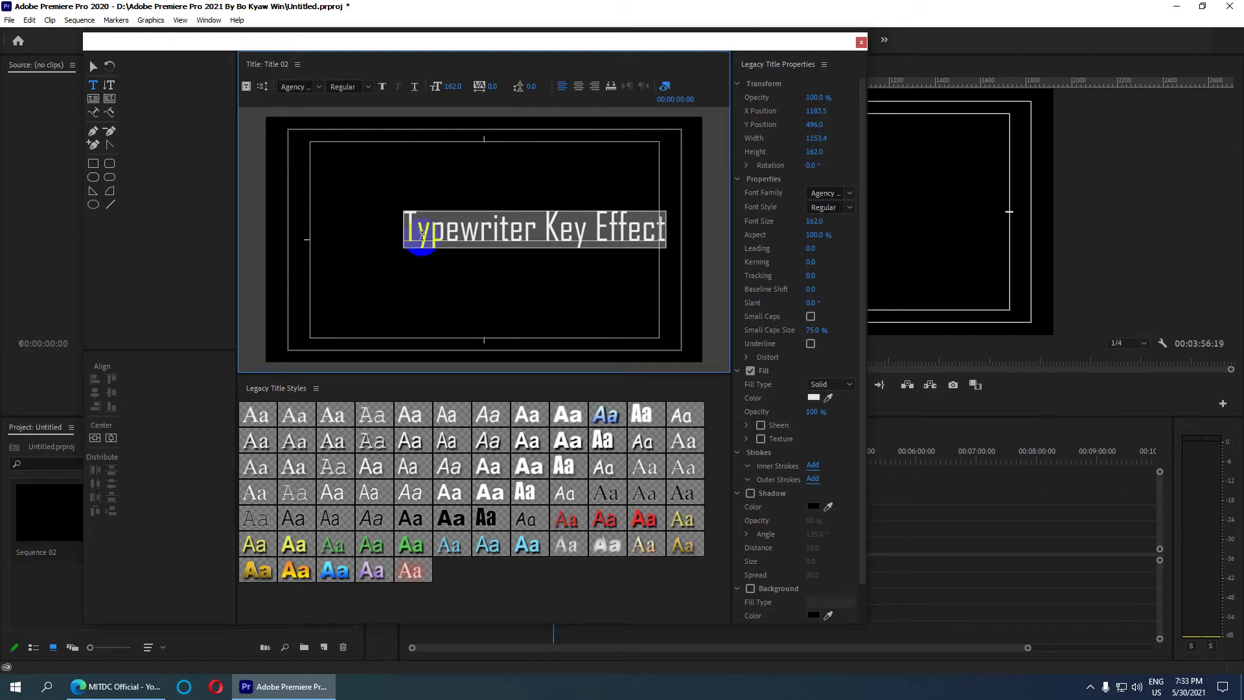
left_click(381, 84)
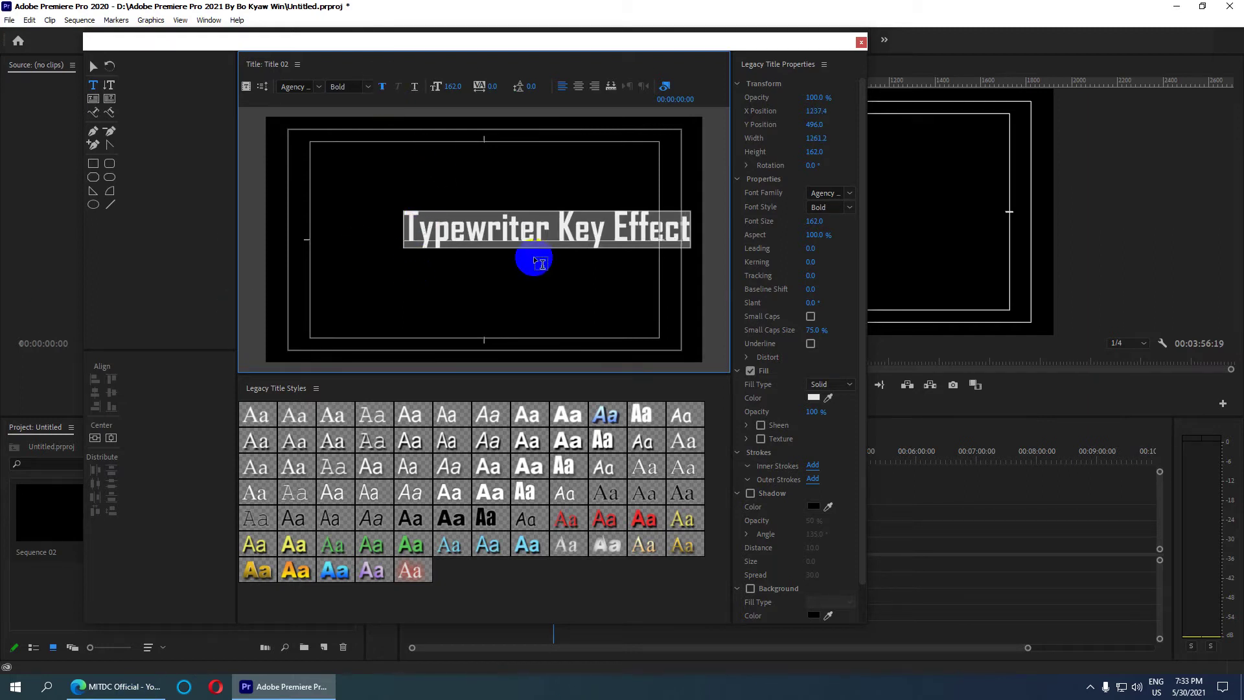
left_click(96, 439)
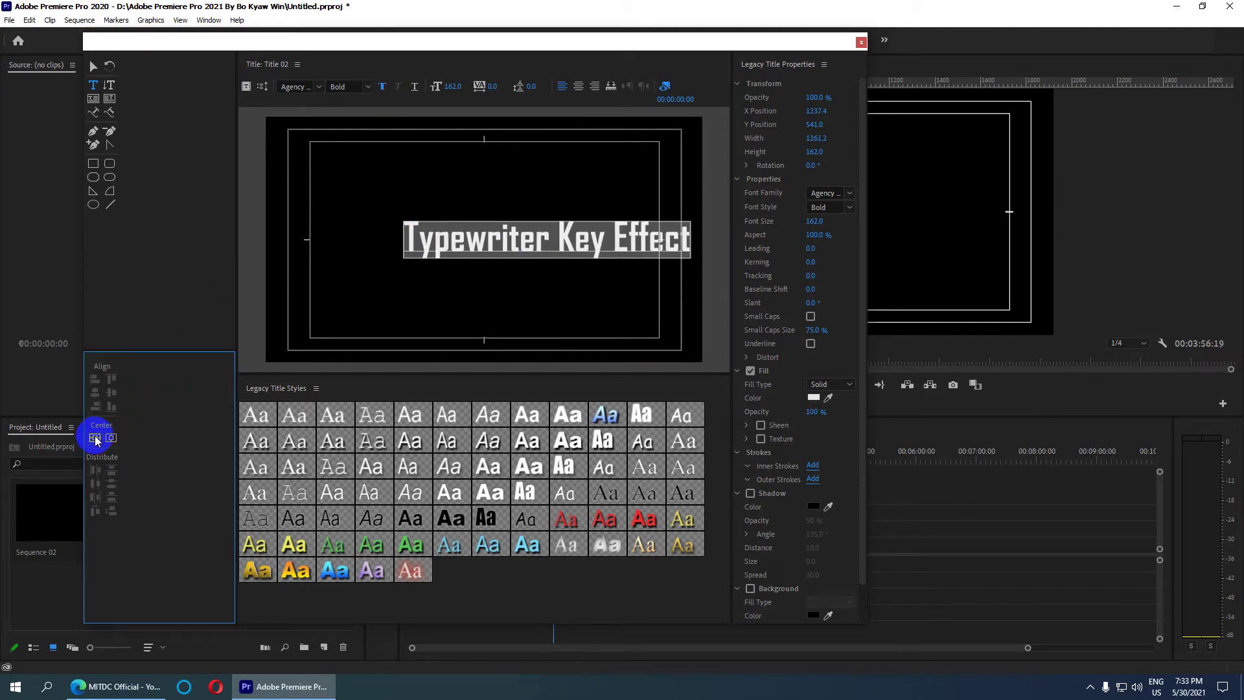
left_click(95, 439)
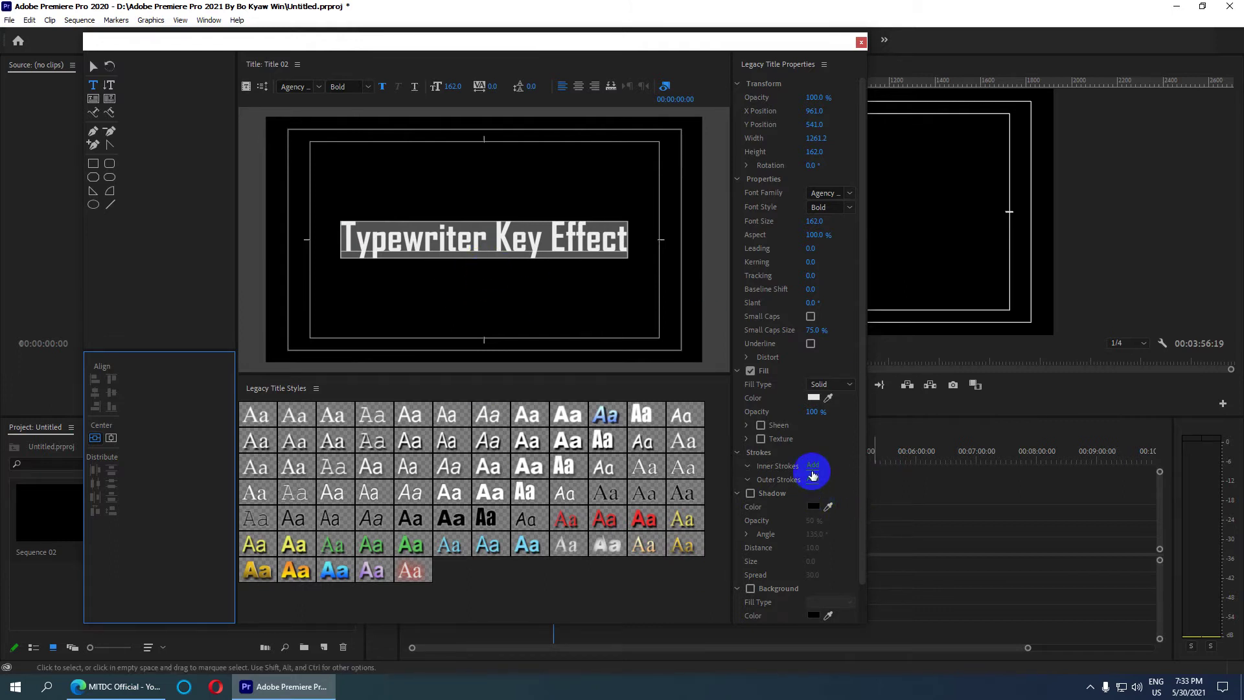
- Add an outer stroke to the title text and adjust the stroke's size
scroll(813, 477, "down", 2)
scroll(818, 482, "down", 1)
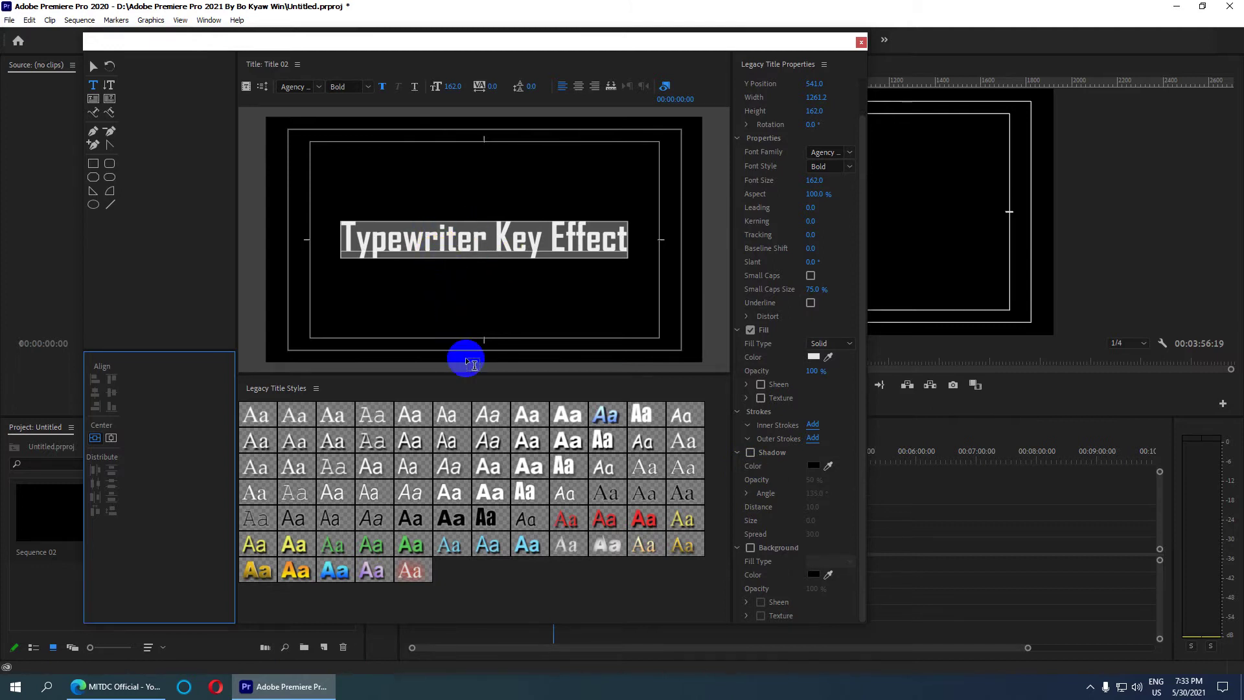
left_click_drag(865, 231, 856, 465)
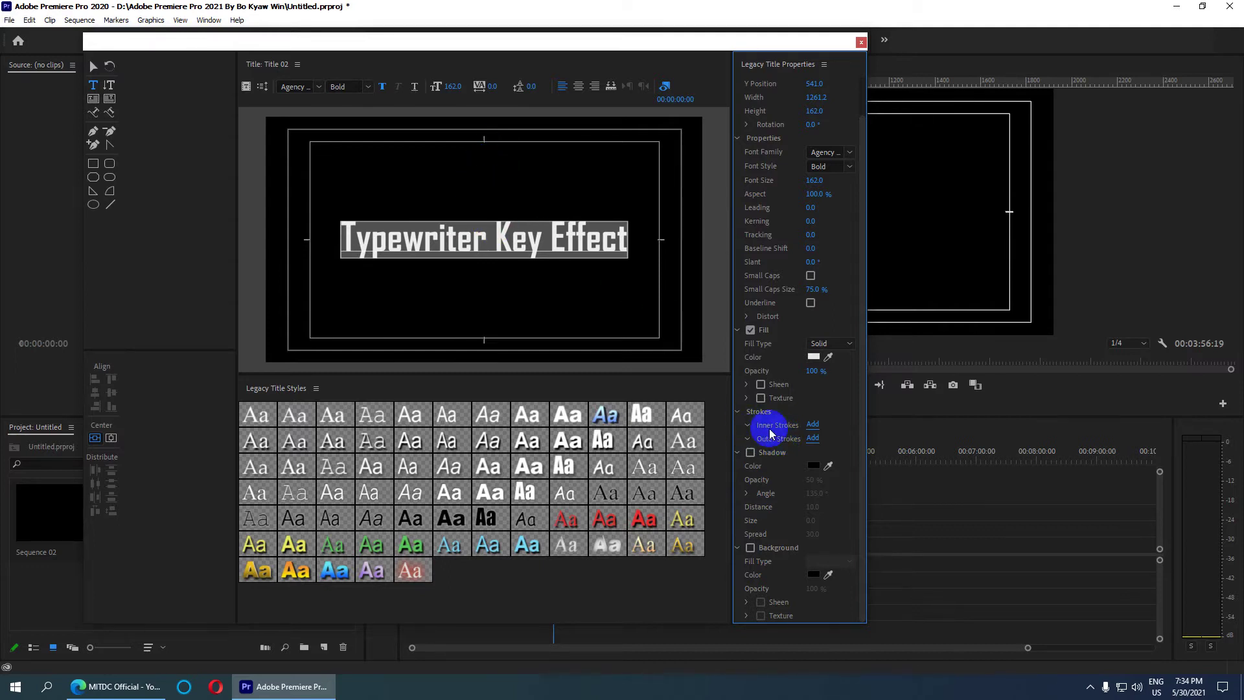
left_click(812, 439)
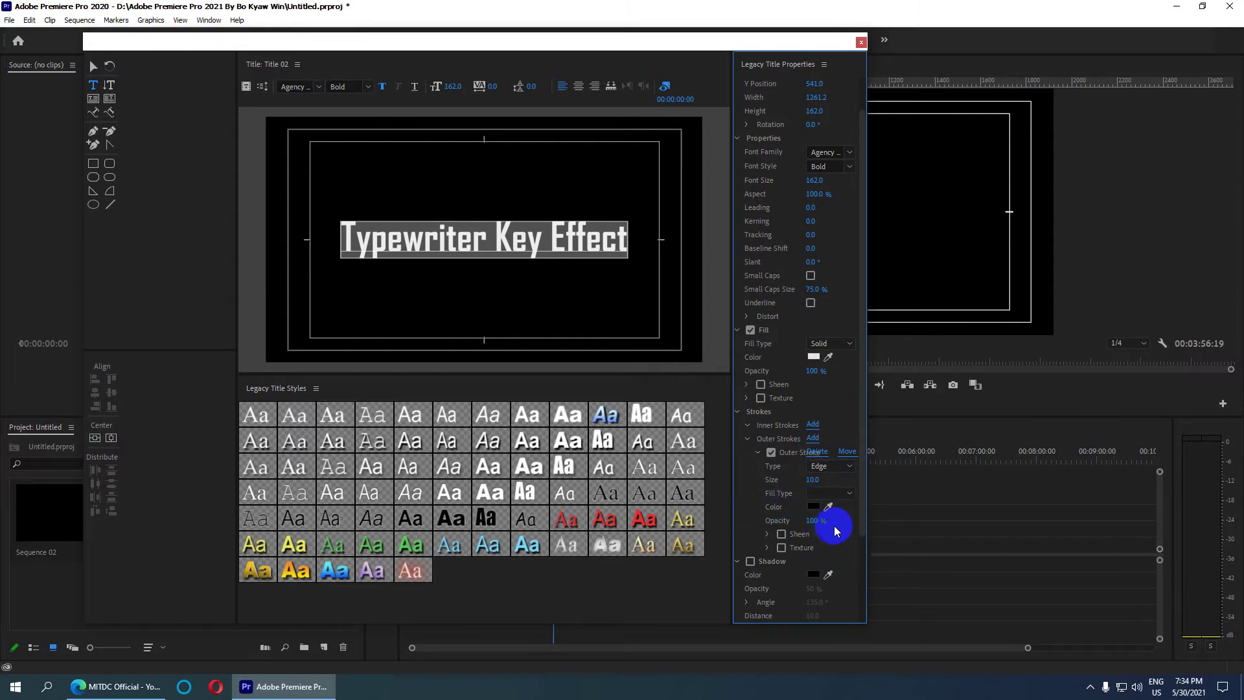
scroll(836, 529, "up", 1)
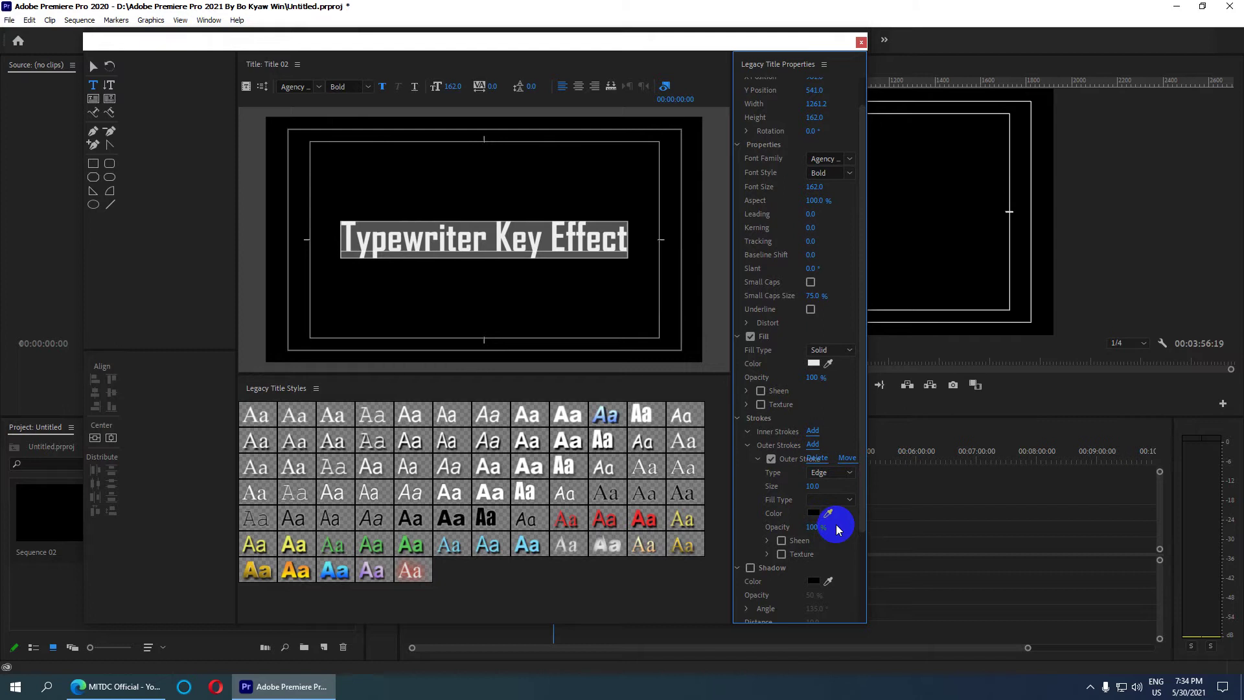
mouse_move(811, 487)
left_mouse_down()
mouse_move(838, 488)
mouse_move(786, 496)
mouse_move(878, 497)
mouse_move(653, 482)
mouse_move(859, 492)
mouse_move(823, 500)
left_mouse_up()
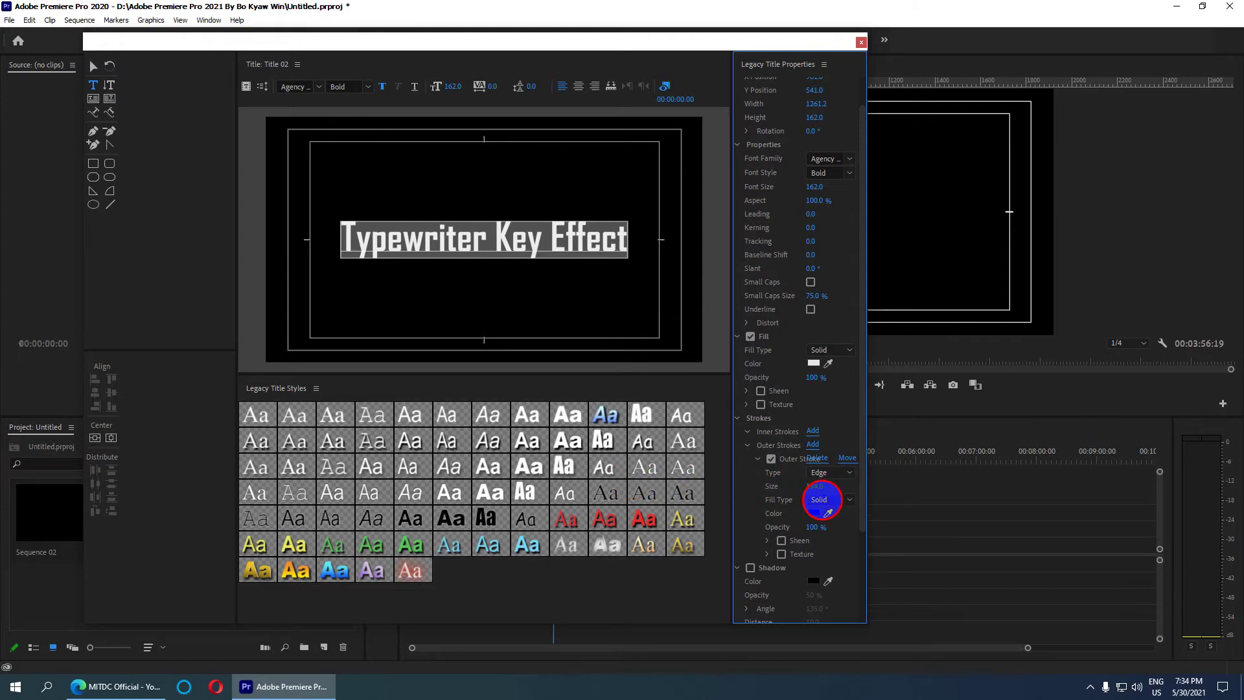
- Try the Depth type on the outer stroke, switch it to Drop Face, and collapse the outer stroke settings
left_click(840, 472)
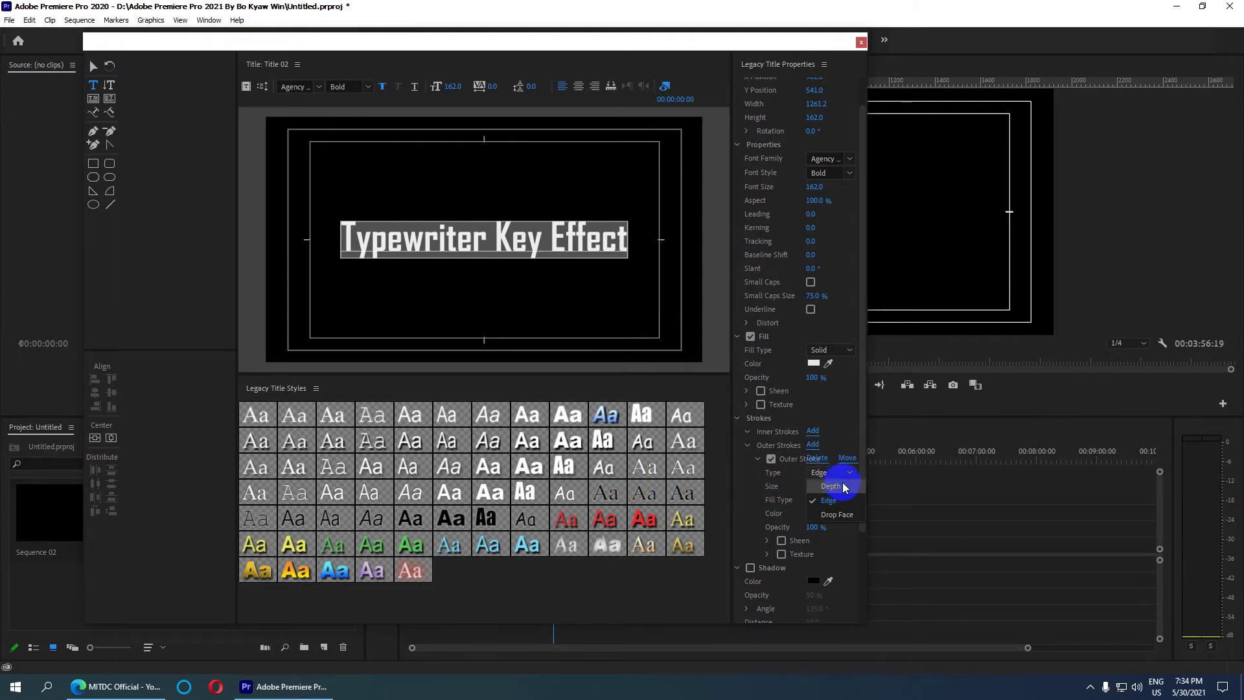
left_click(831, 486)
left_click(841, 474)
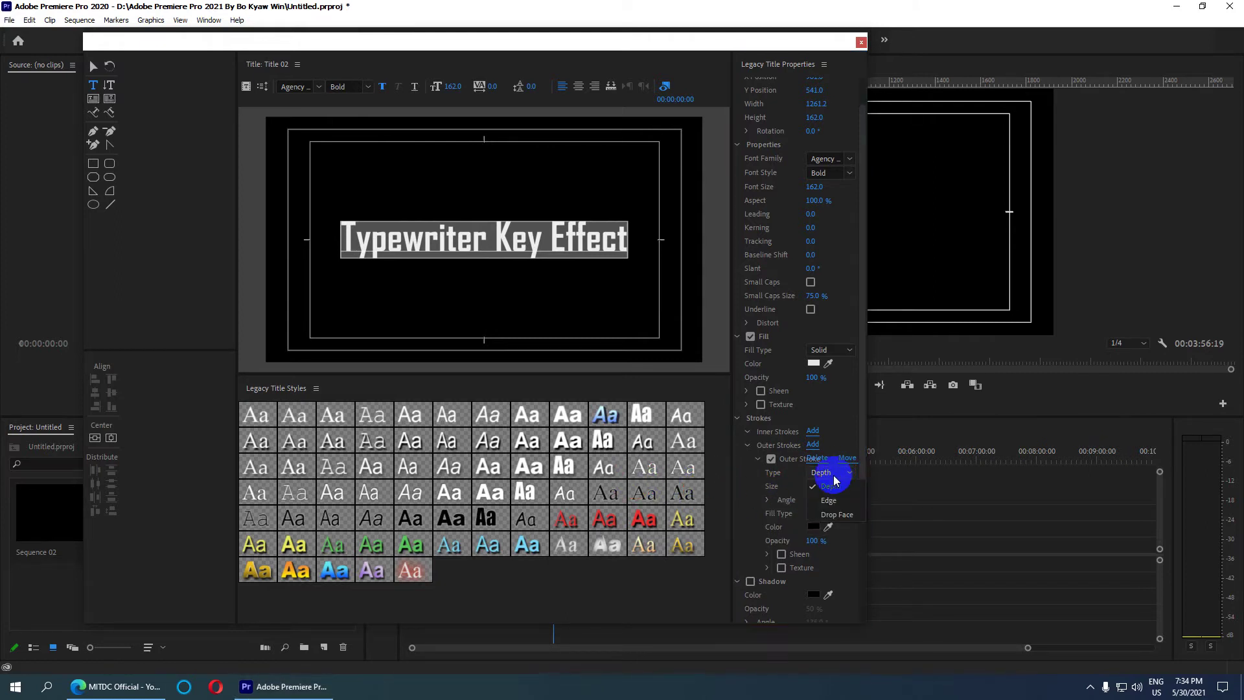
left_click(835, 515)
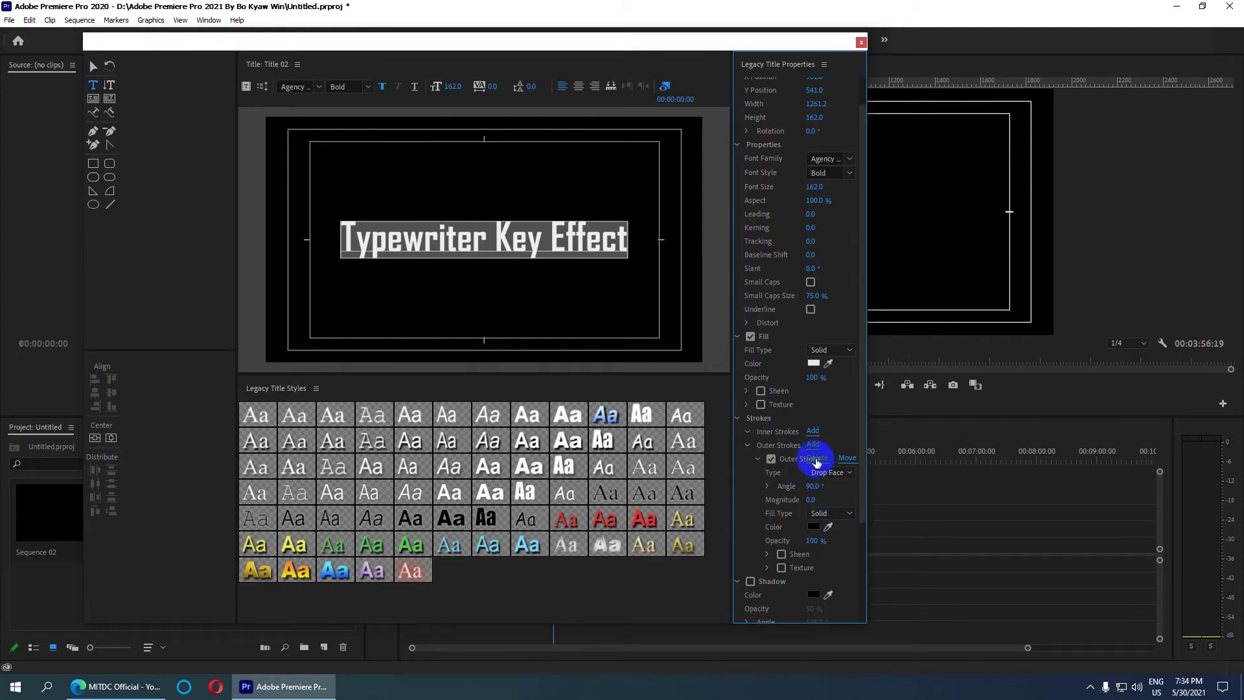
left_click(749, 436)
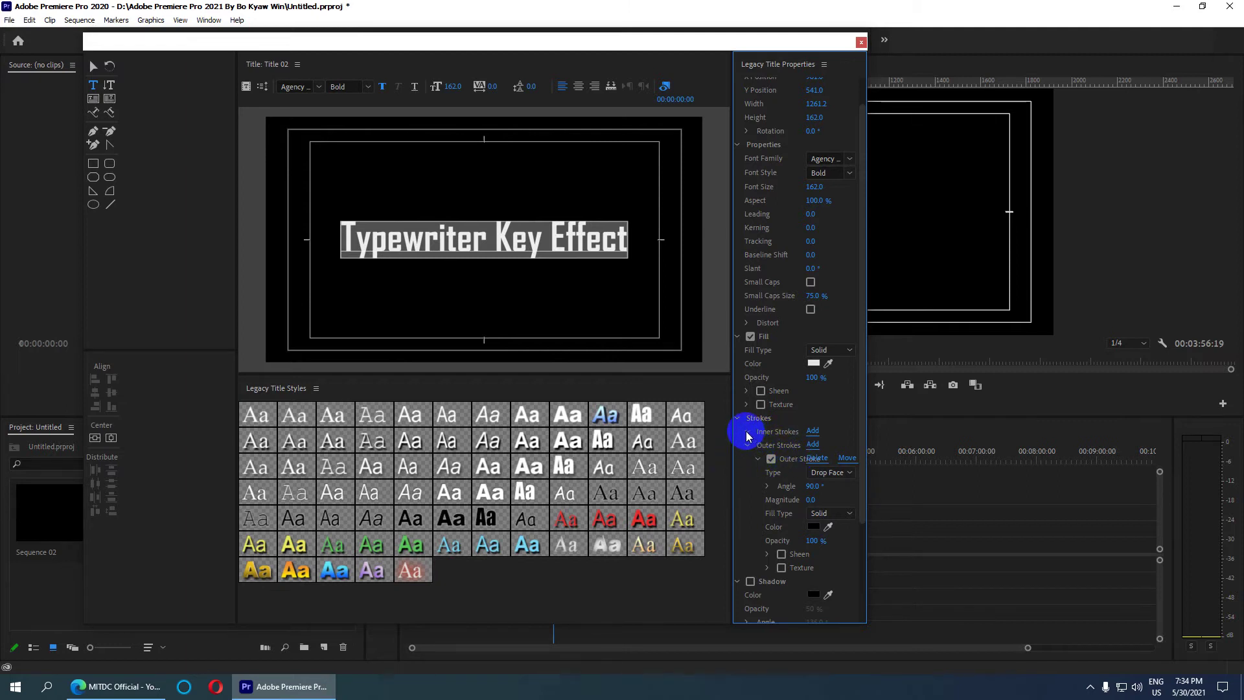
left_click(748, 446)
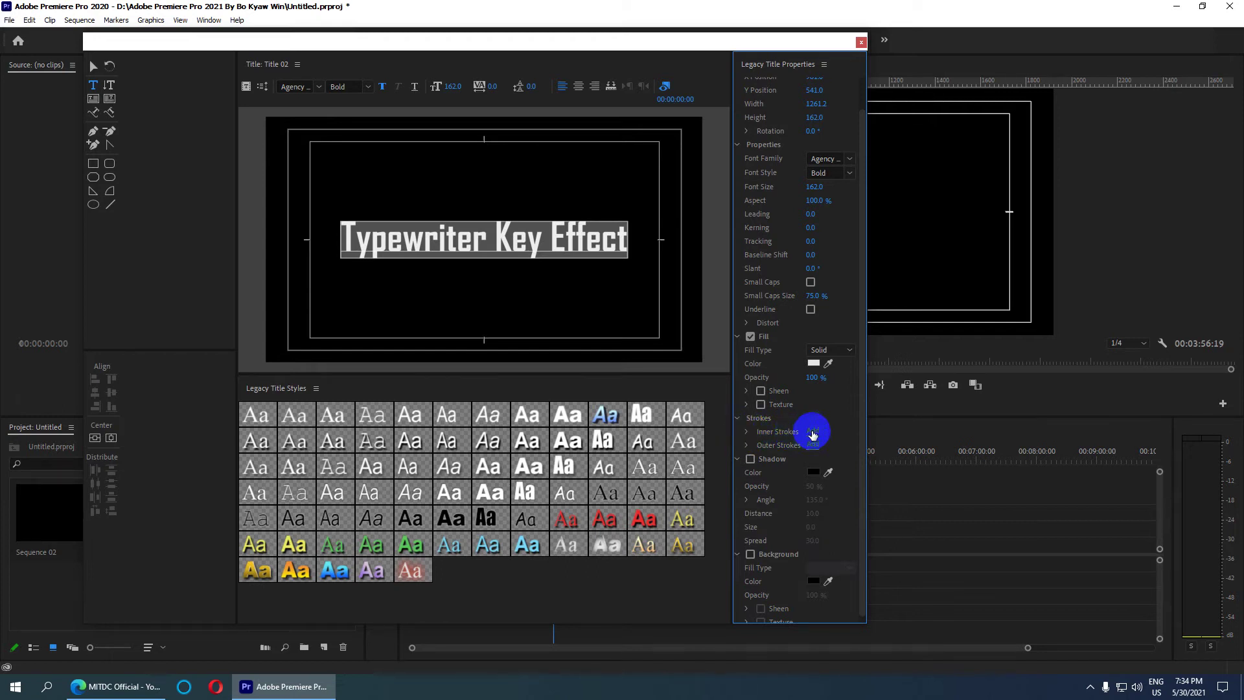
- Add an inner stroke to the title text and set its colour to red FF0000
left_click(812, 431)
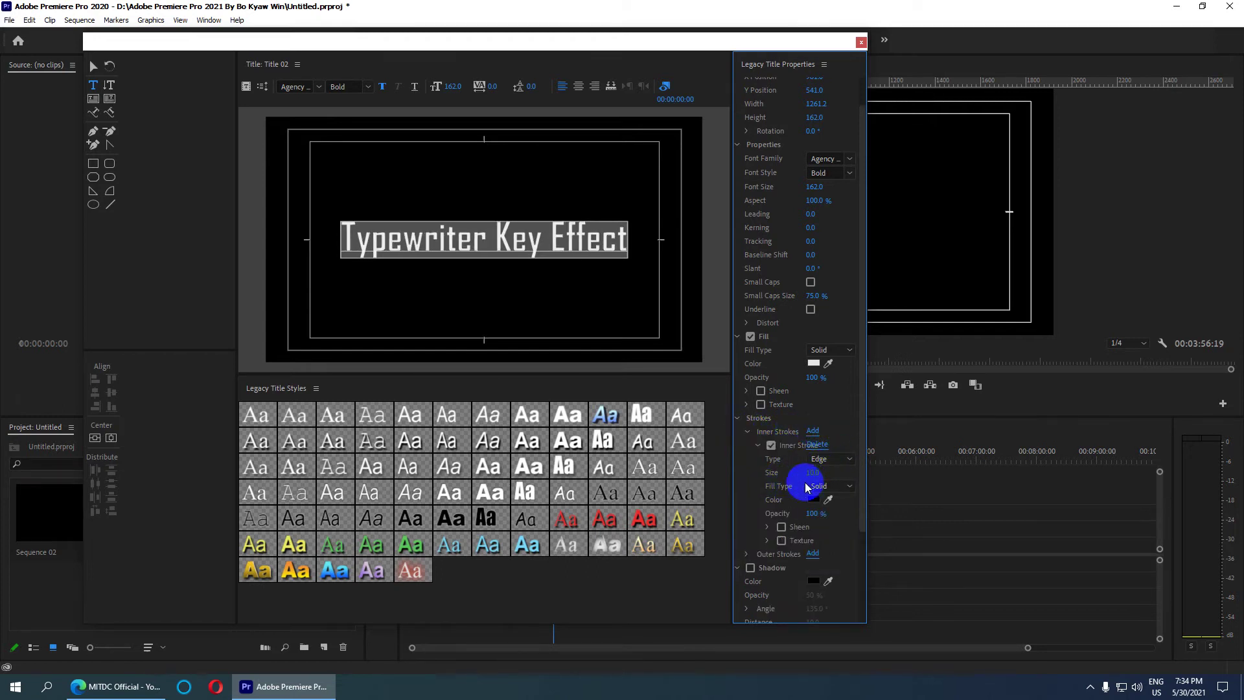
mouse_move(811, 478)
left_mouse_down()
mouse_move(844, 473)
mouse_move(811, 475)
left_mouse_up()
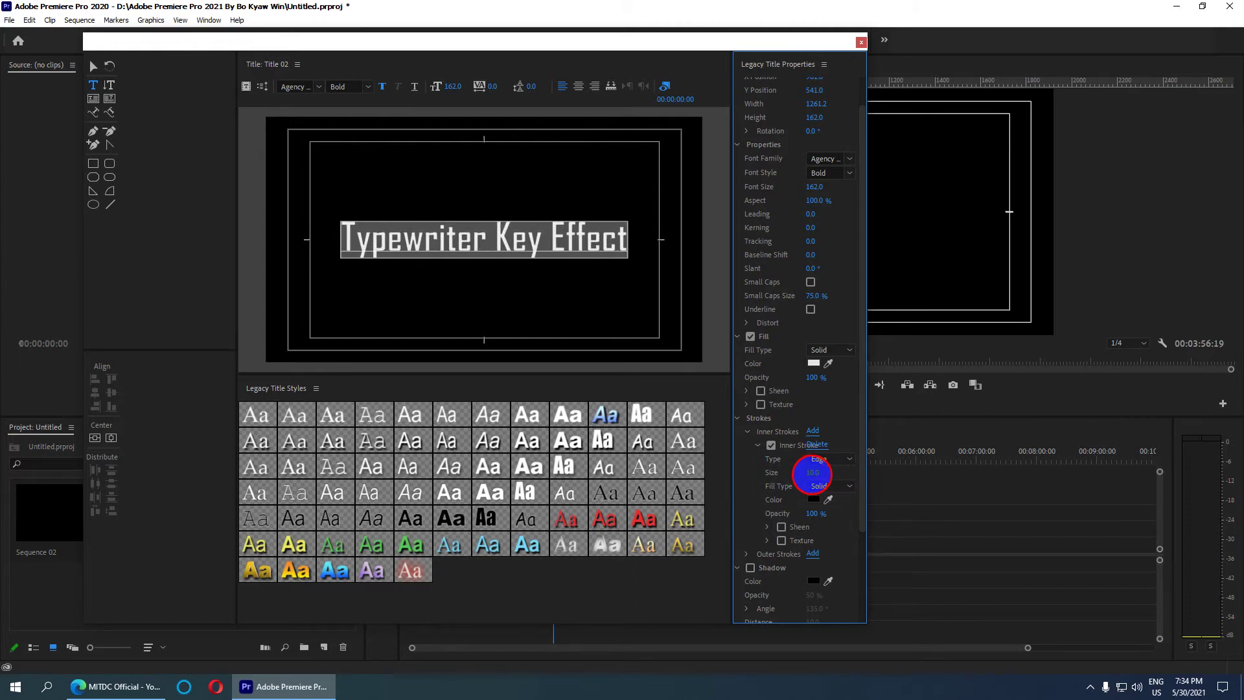
left_click(814, 500)
left_click_drag(493, 350, 650, 360)
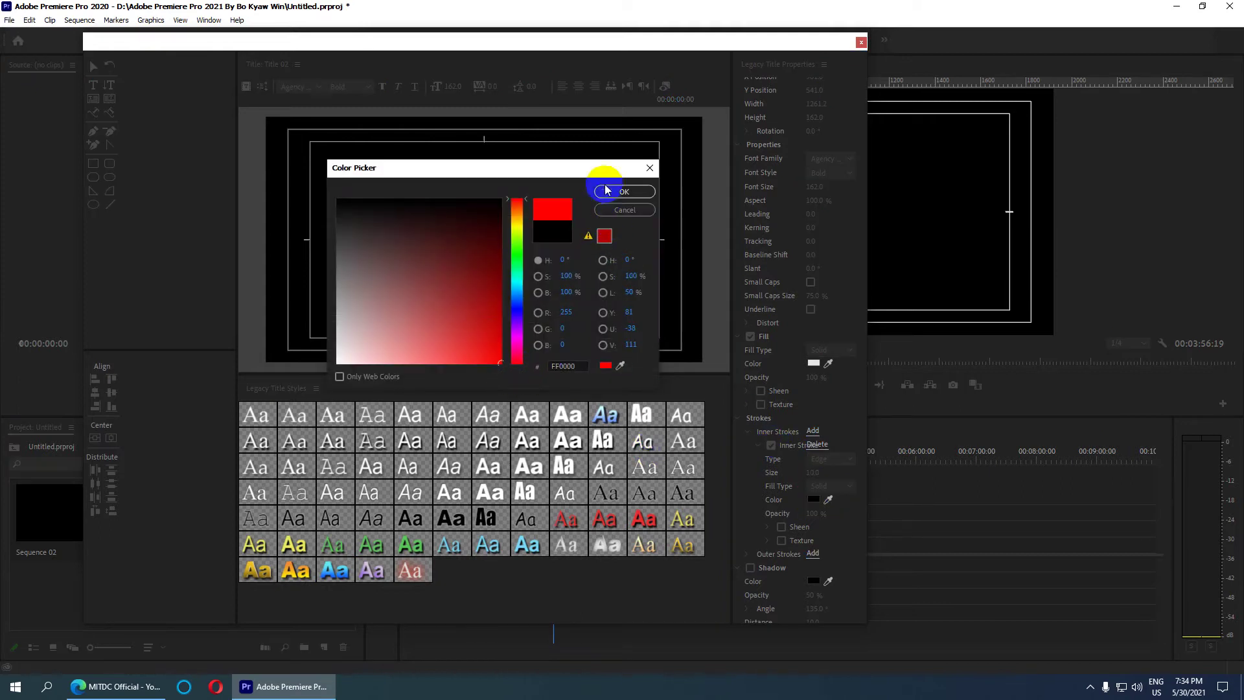
left_click(610, 194)
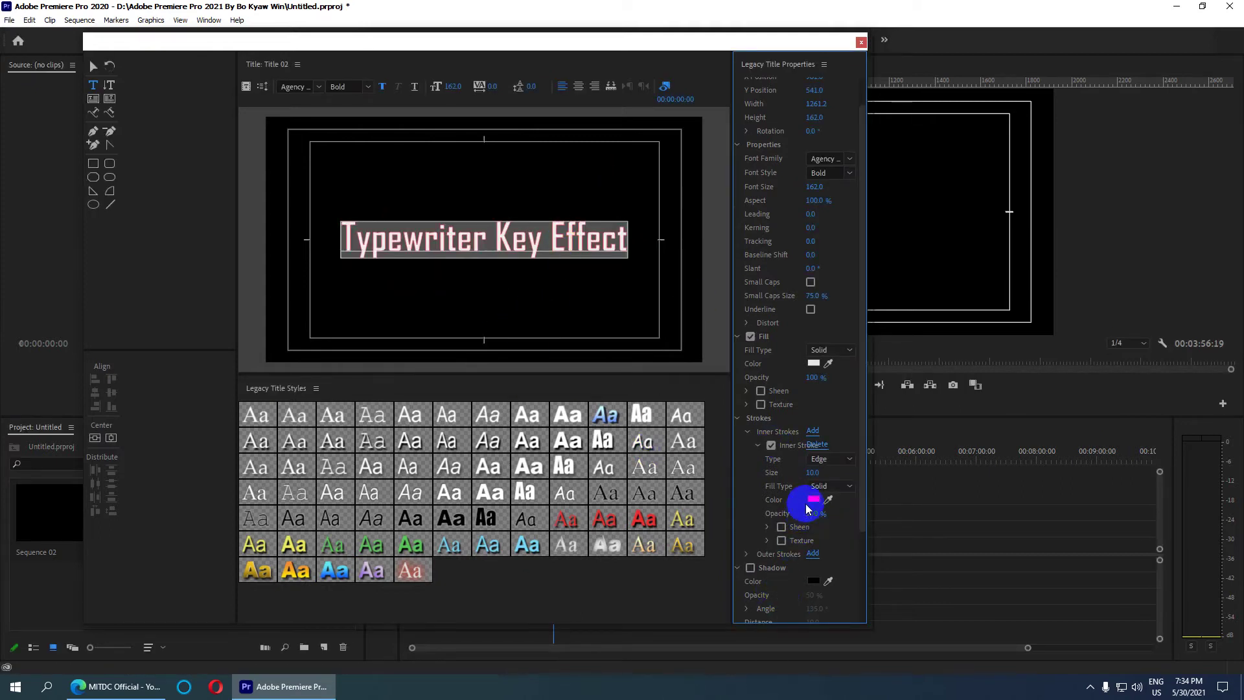
- Set the inner stroke's size to 15 and close the title editor
left_click(812, 473)
type("15")
key("Return")
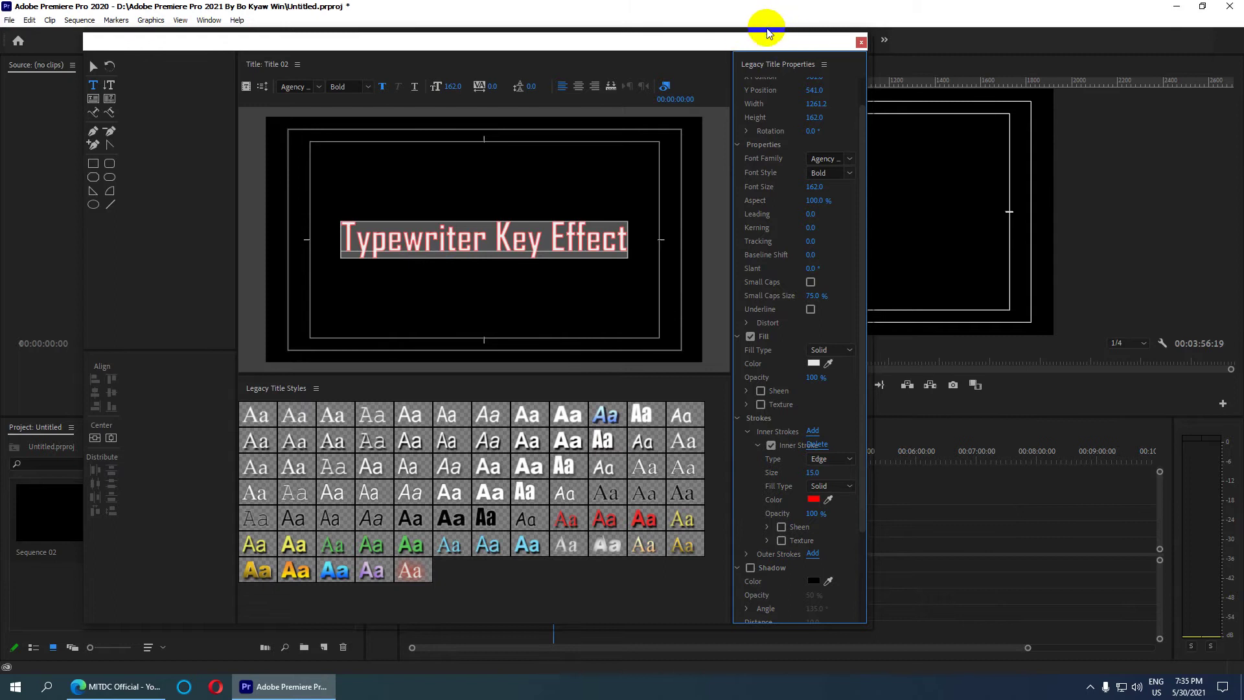
left_click(861, 42)
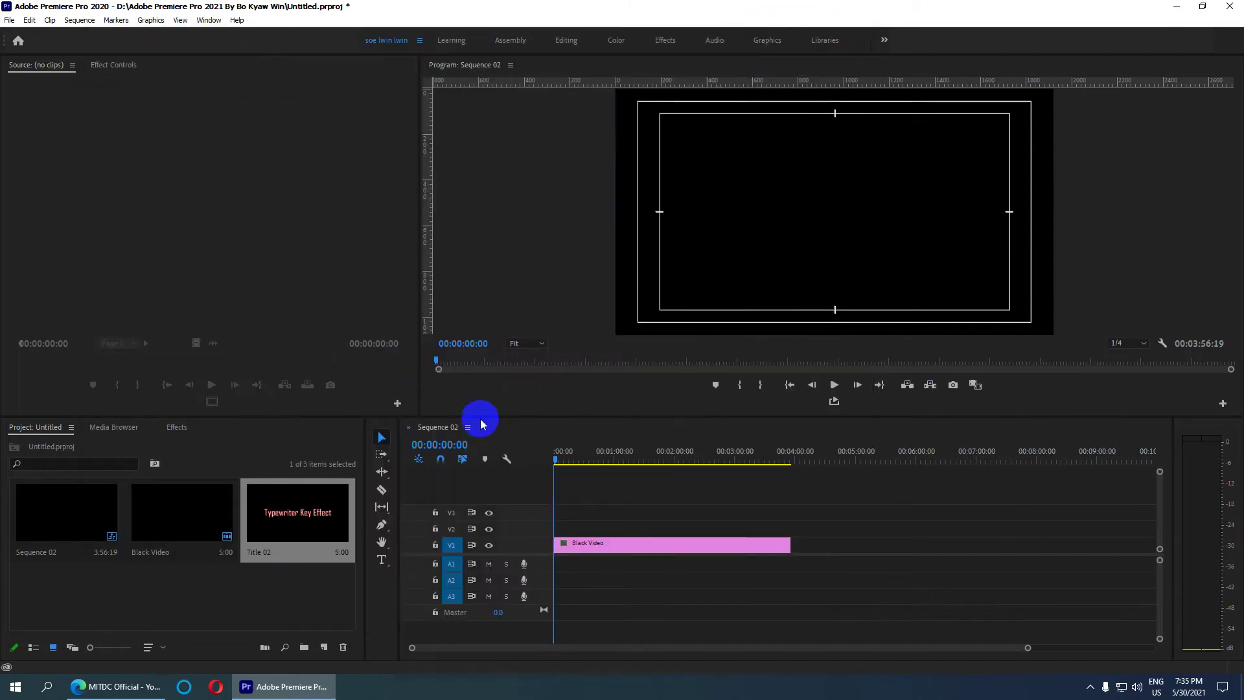
- Place Title 02 on track V3 above the black video, move the playhead to 00:00:38:00 and select the title clip
left_click_drag(285, 504, 684, 511)
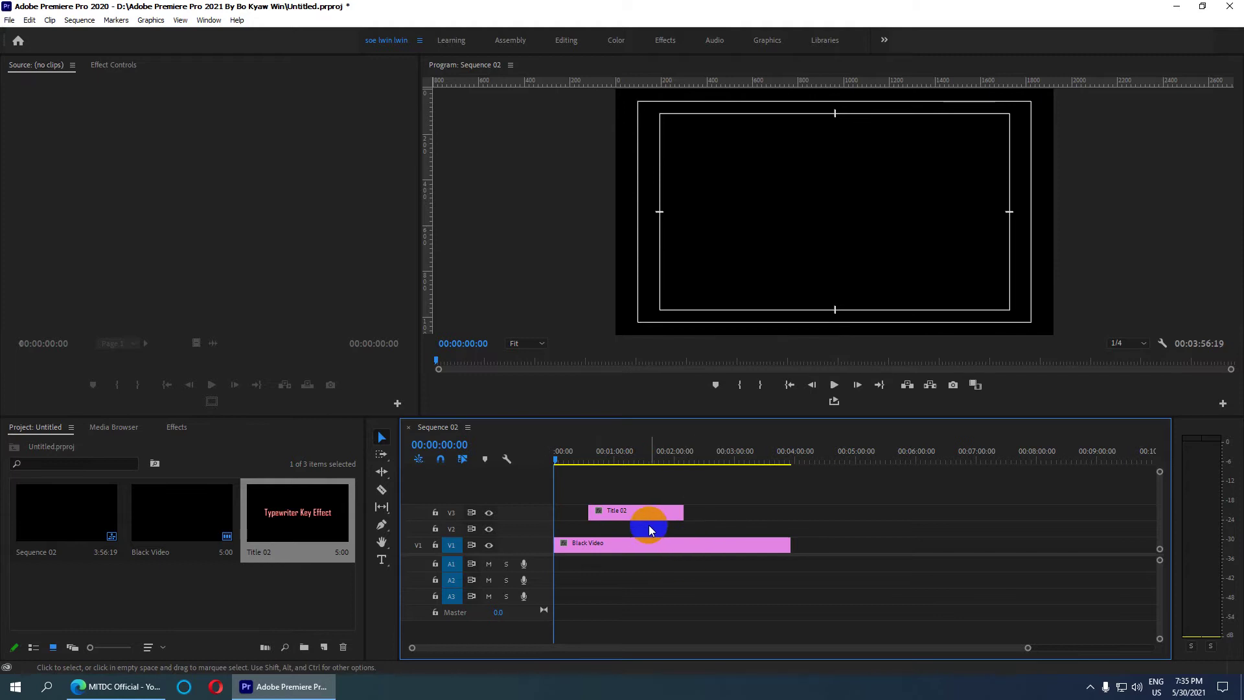
mouse_move(604, 457)
left_mouse_down()
mouse_move(615, 457)
mouse_move(594, 461)
left_mouse_up()
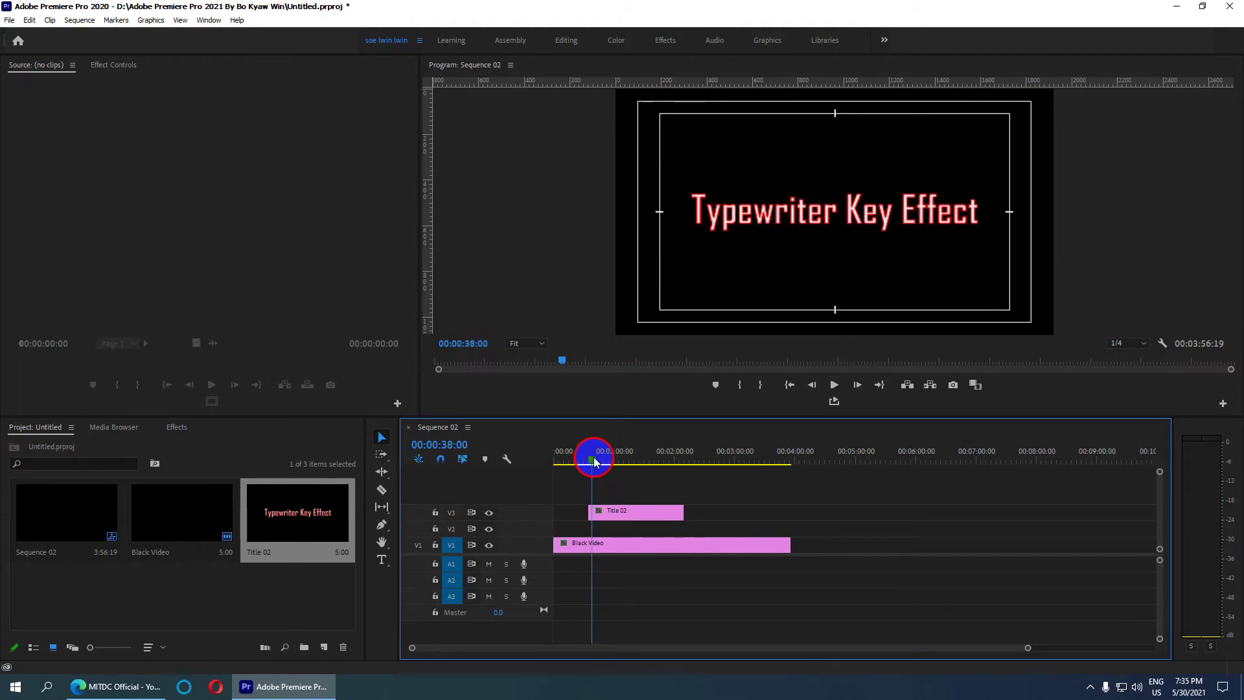
left_click(611, 511)
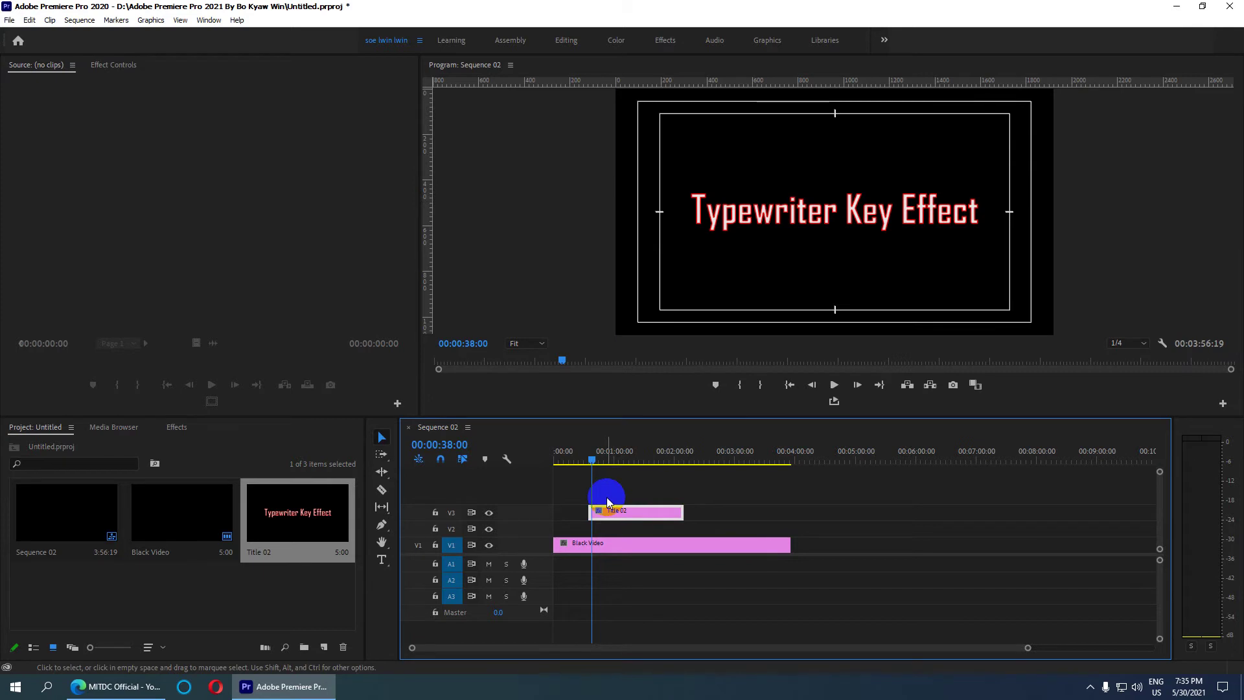
- Search the effects for "Line" and apply the Linear Wipe video effect to the Title 02 clip
key("shift+7")
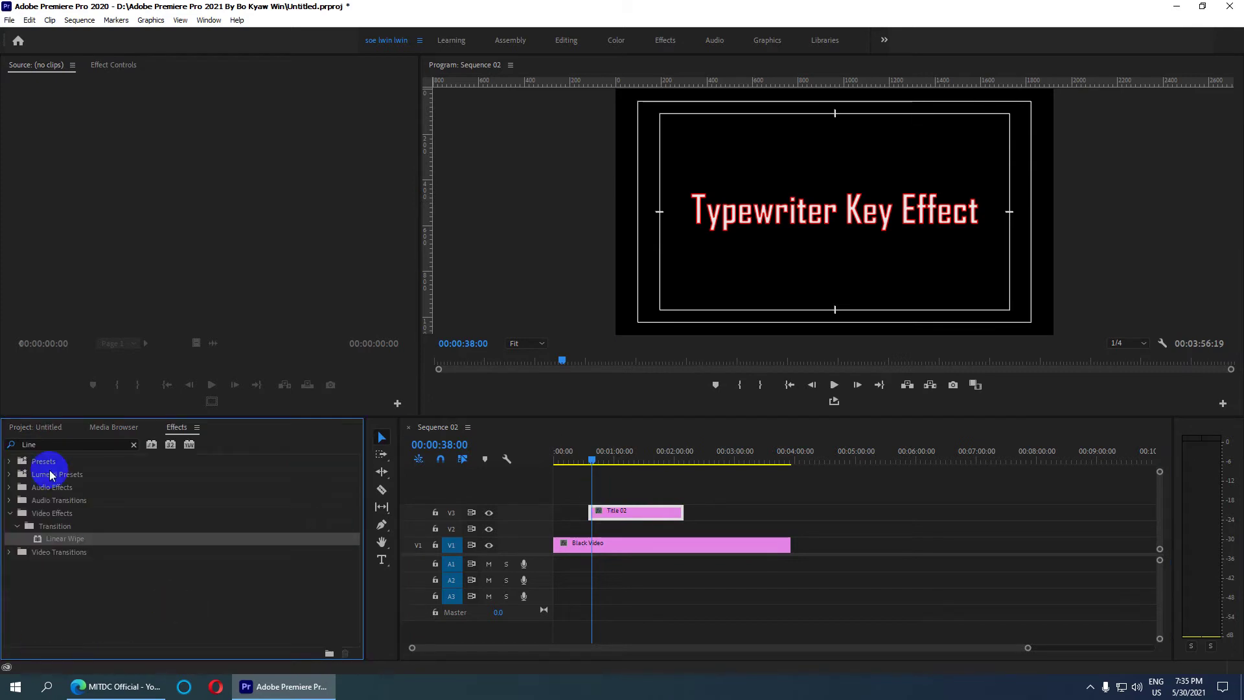
left_click(40, 446)
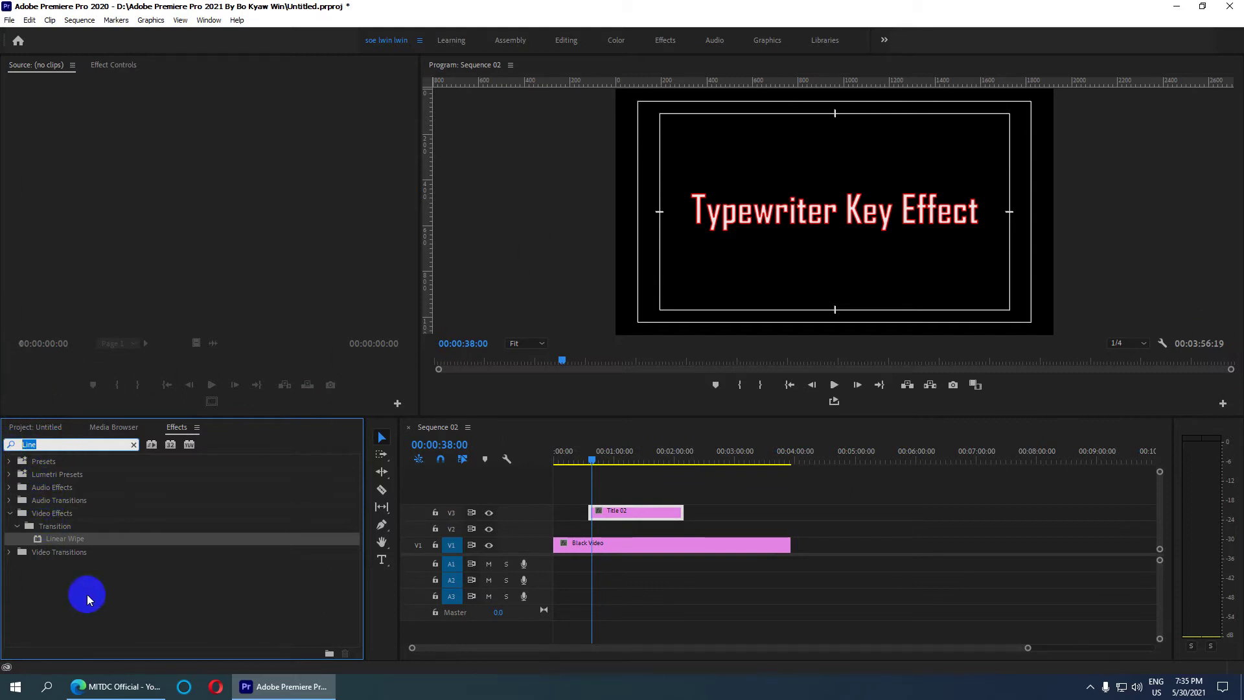
left_click(69, 538)
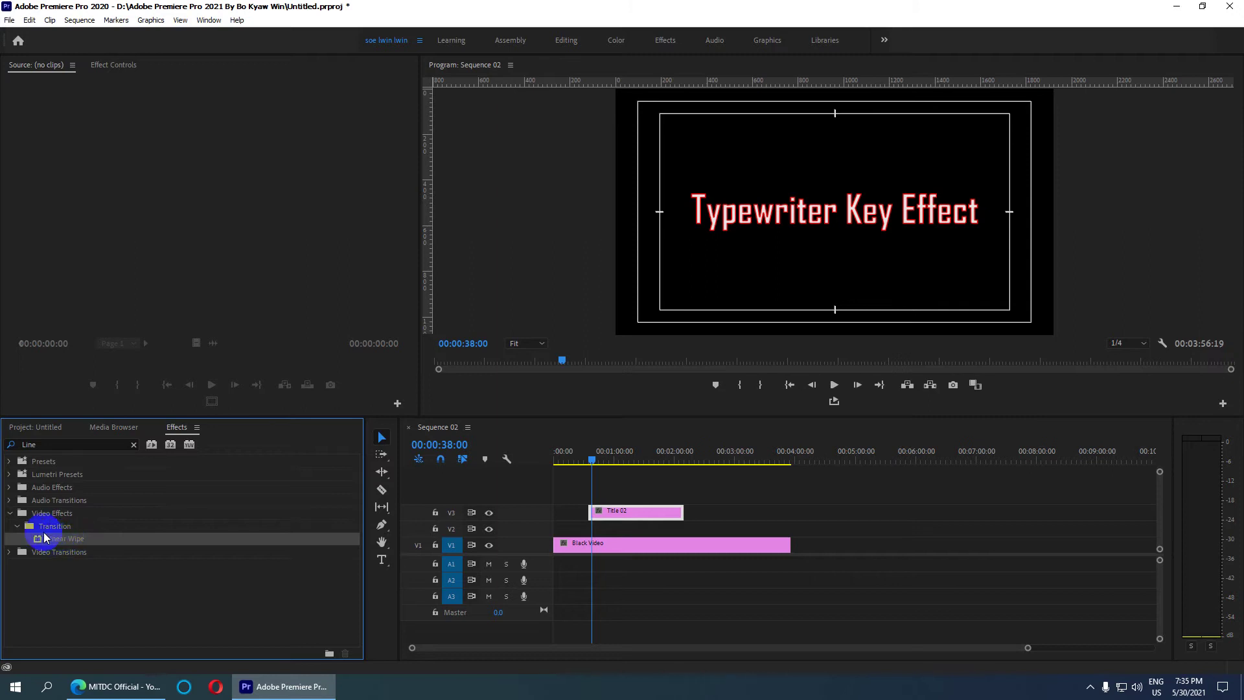
left_click(9, 513)
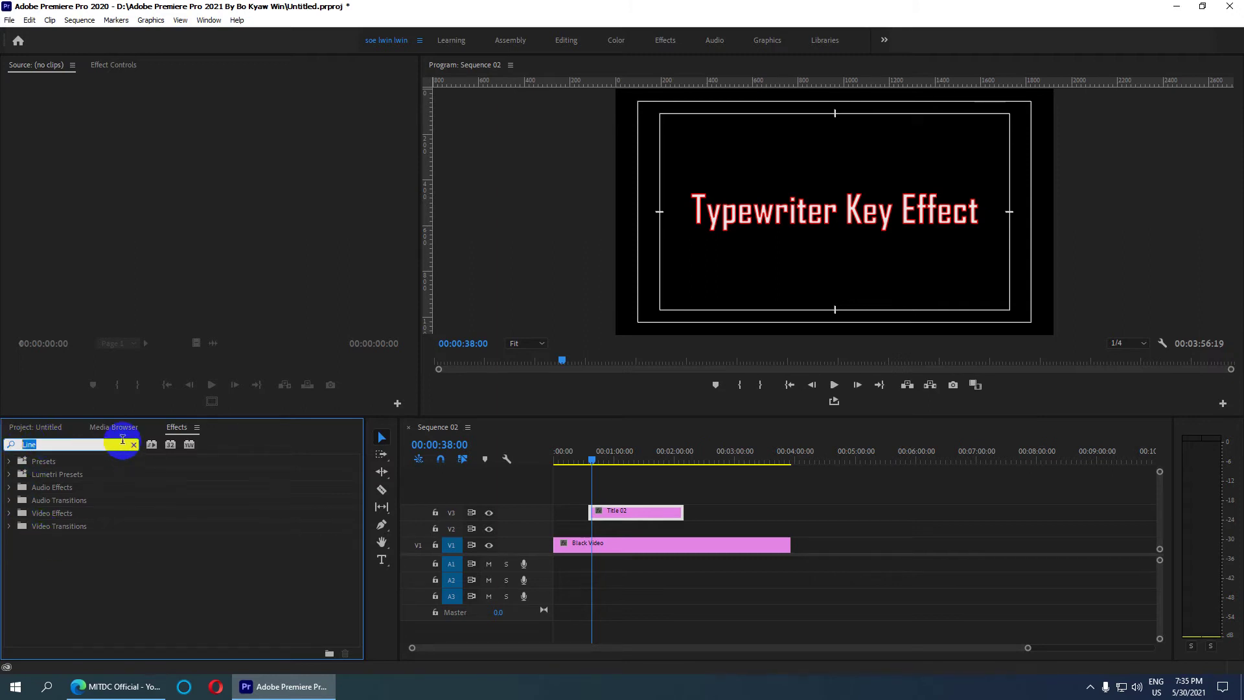
left_click_drag(50, 445, 3, 445)
type("Lin")
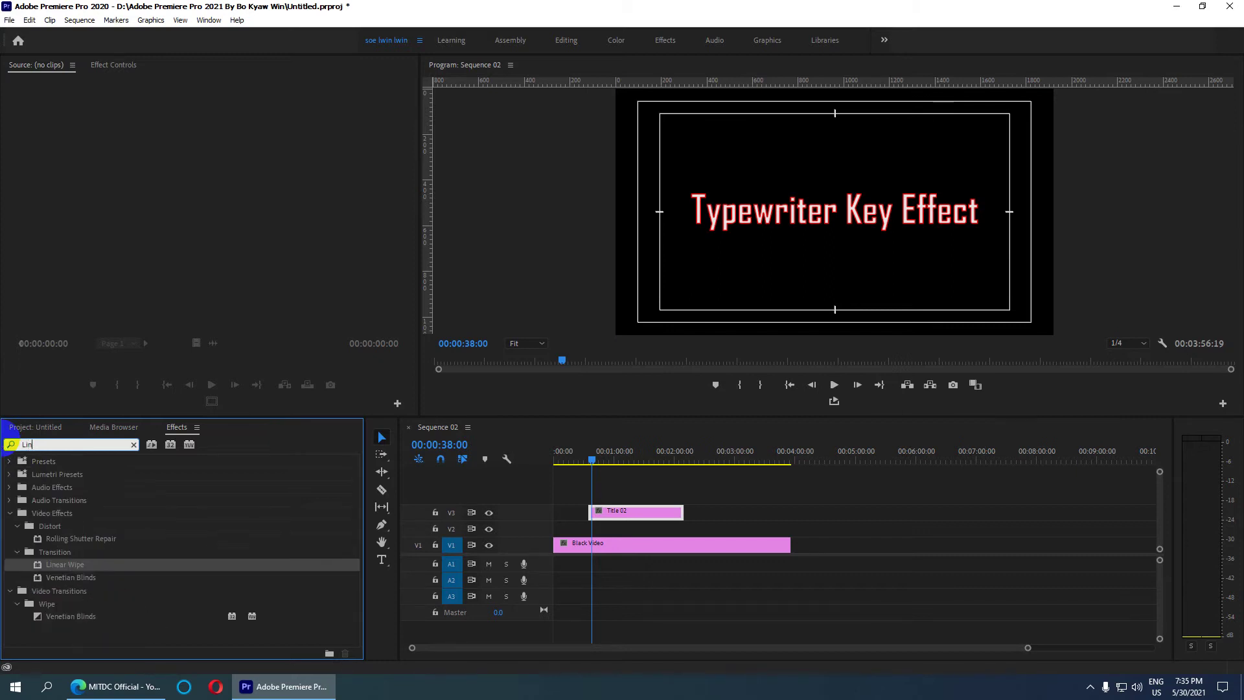
type("e")
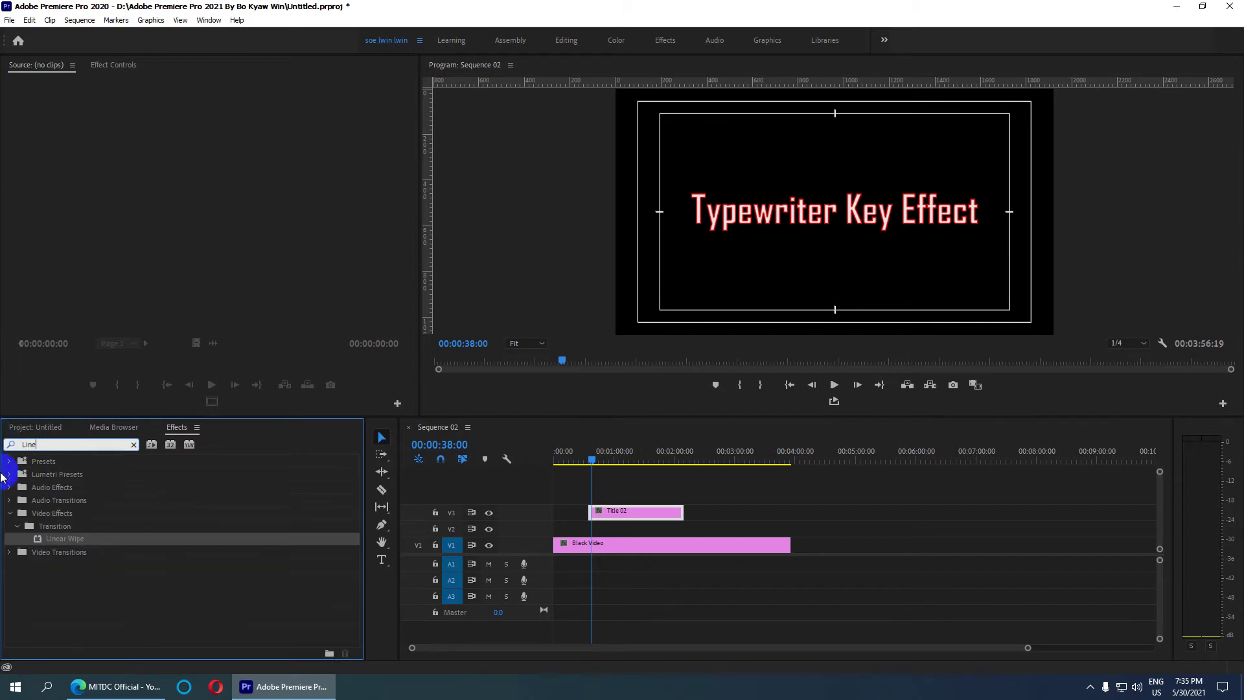
left_click_drag(39, 445, 13, 445)
left_click_drag(60, 544, 608, 517)
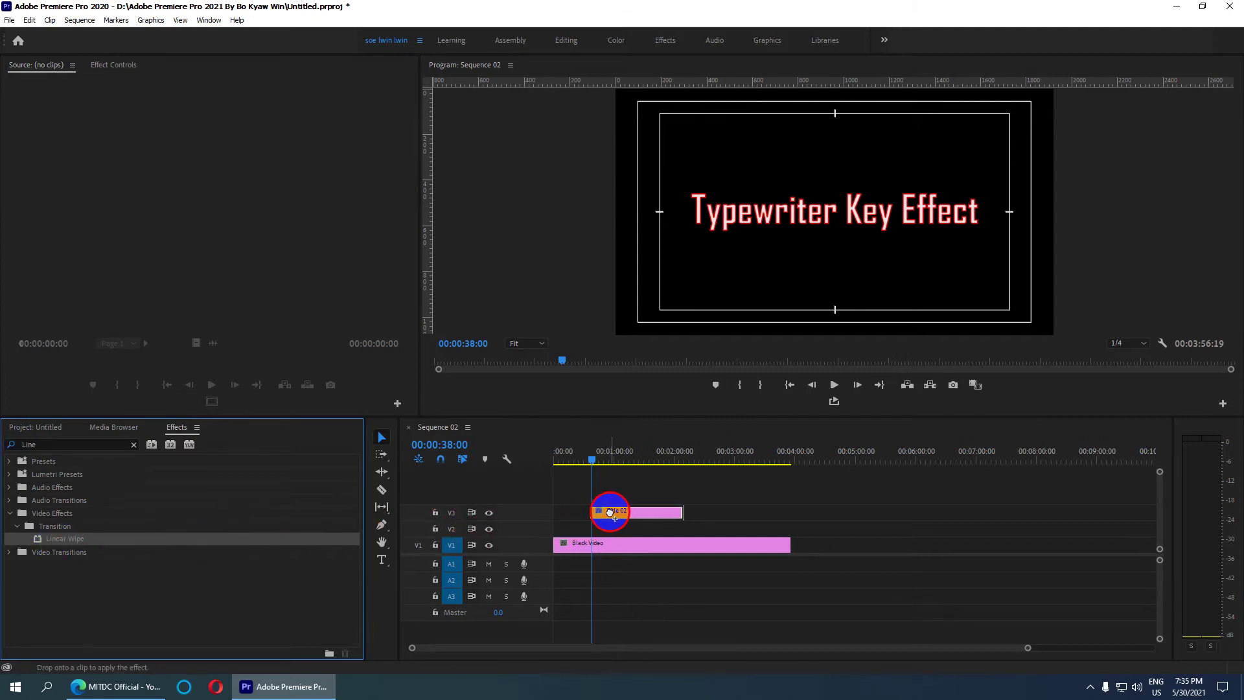
left_click_drag(609, 512, 610, 513)
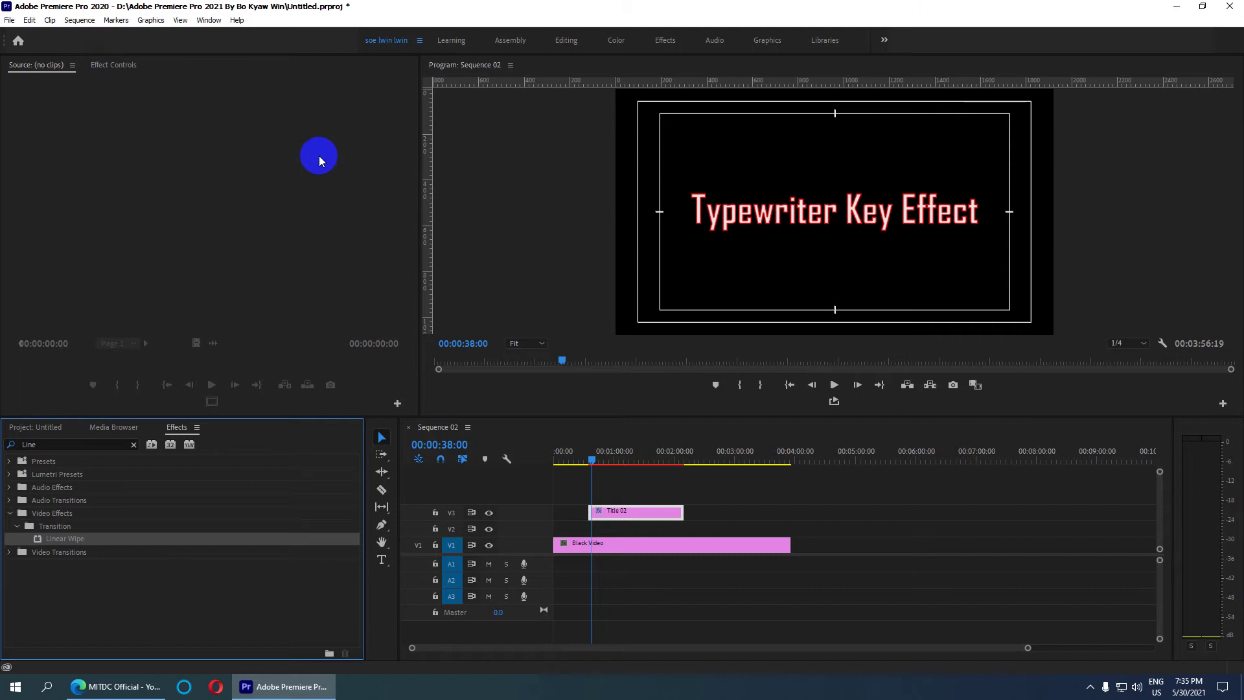
- Show the title clip's effect settings and set the Linear Wipe's Wipe Angle to -90°
key("shift+5")
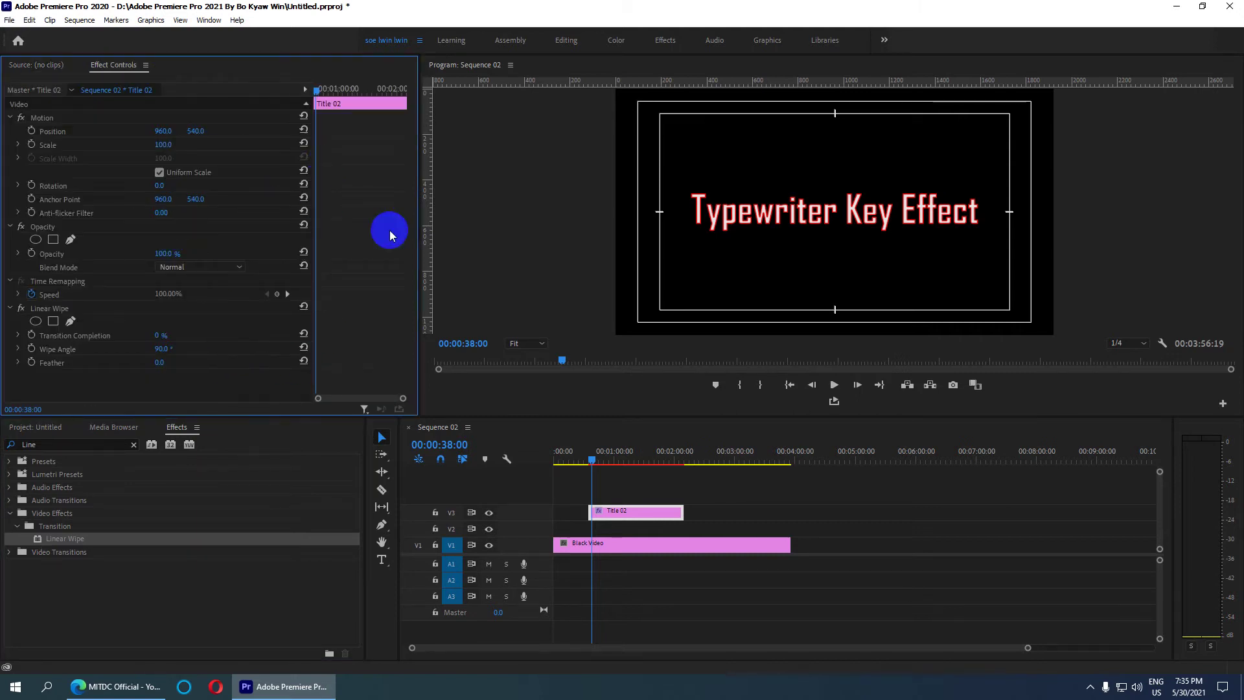
left_click(43, 313)
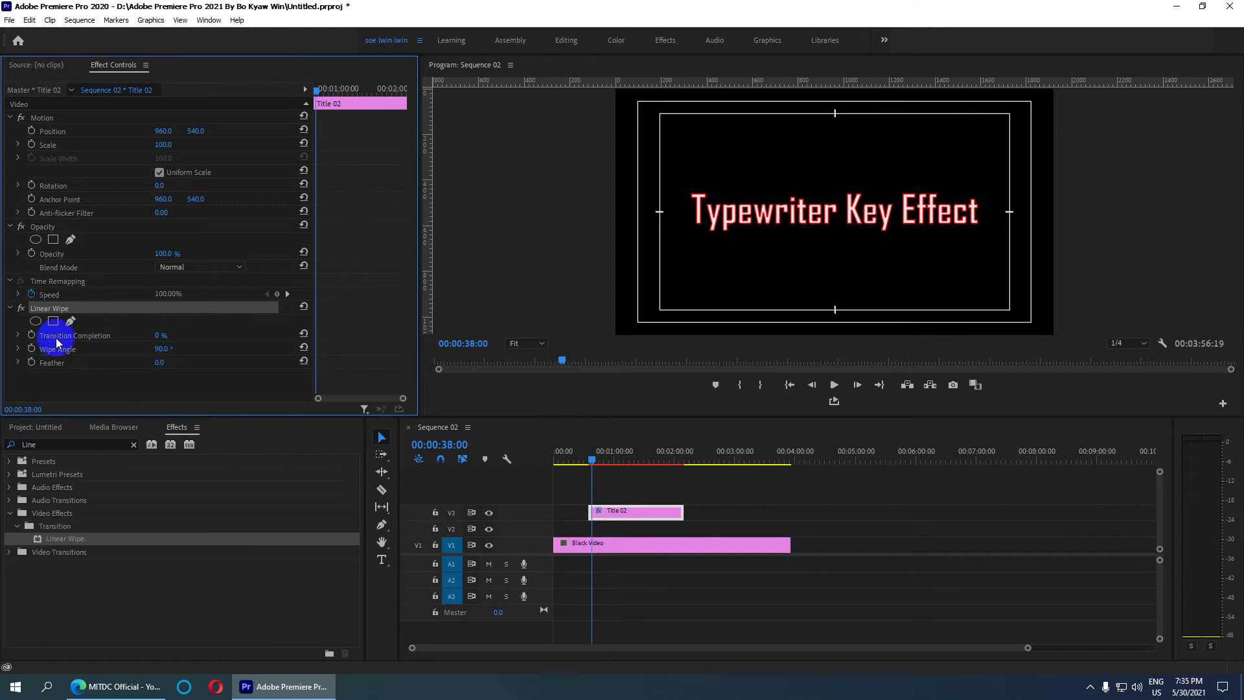
mouse_move(164, 336)
left_mouse_down()
mouse_move(210, 339)
mouse_move(148, 340)
left_mouse_up()
left_click(162, 337)
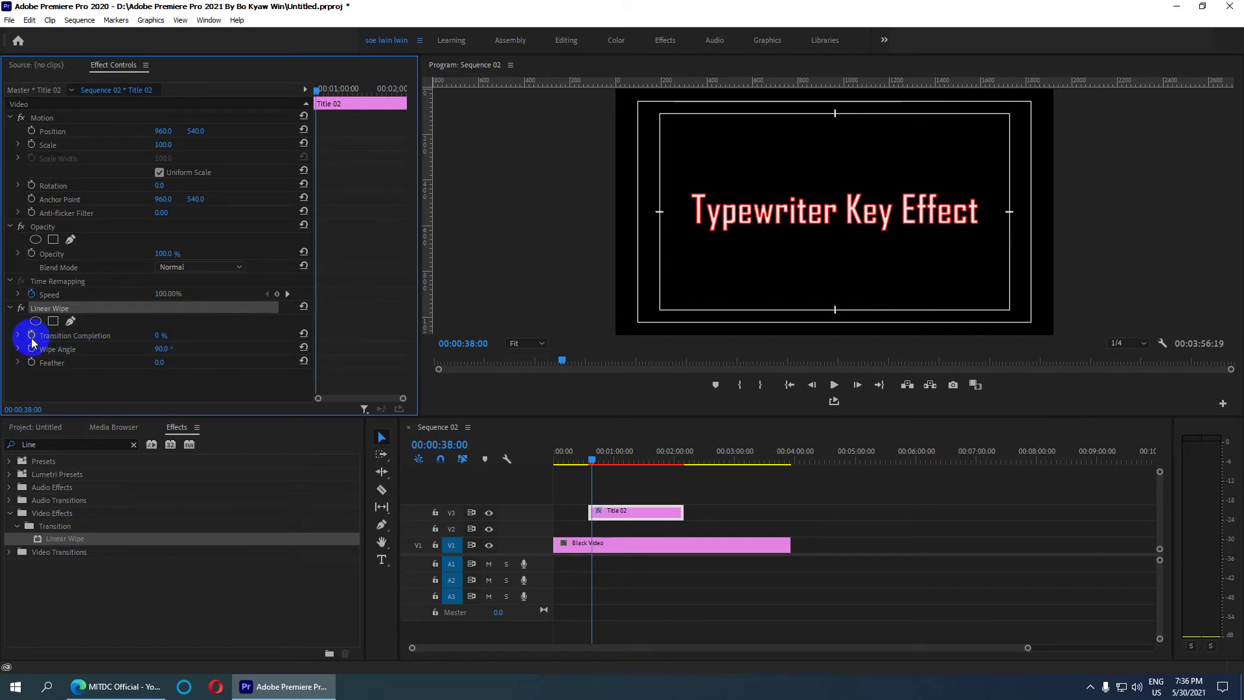
left_click_drag(156, 338, 24, 338)
left_click(160, 349)
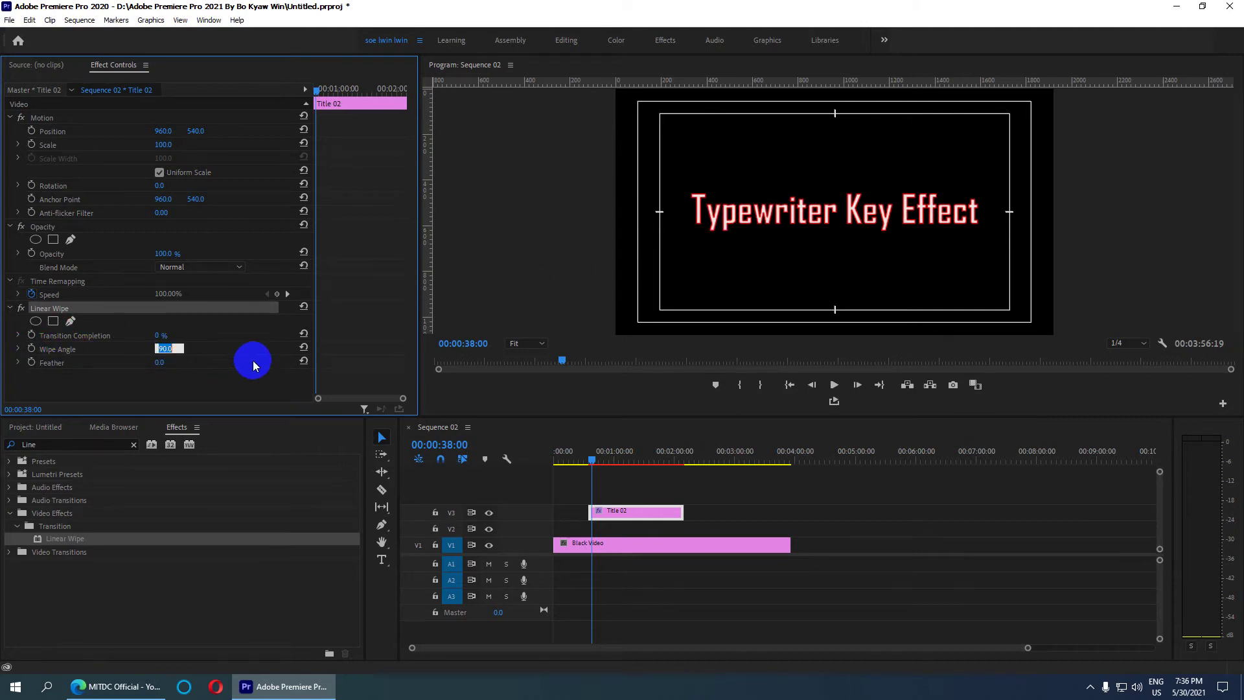
type("-90")
key("Return")
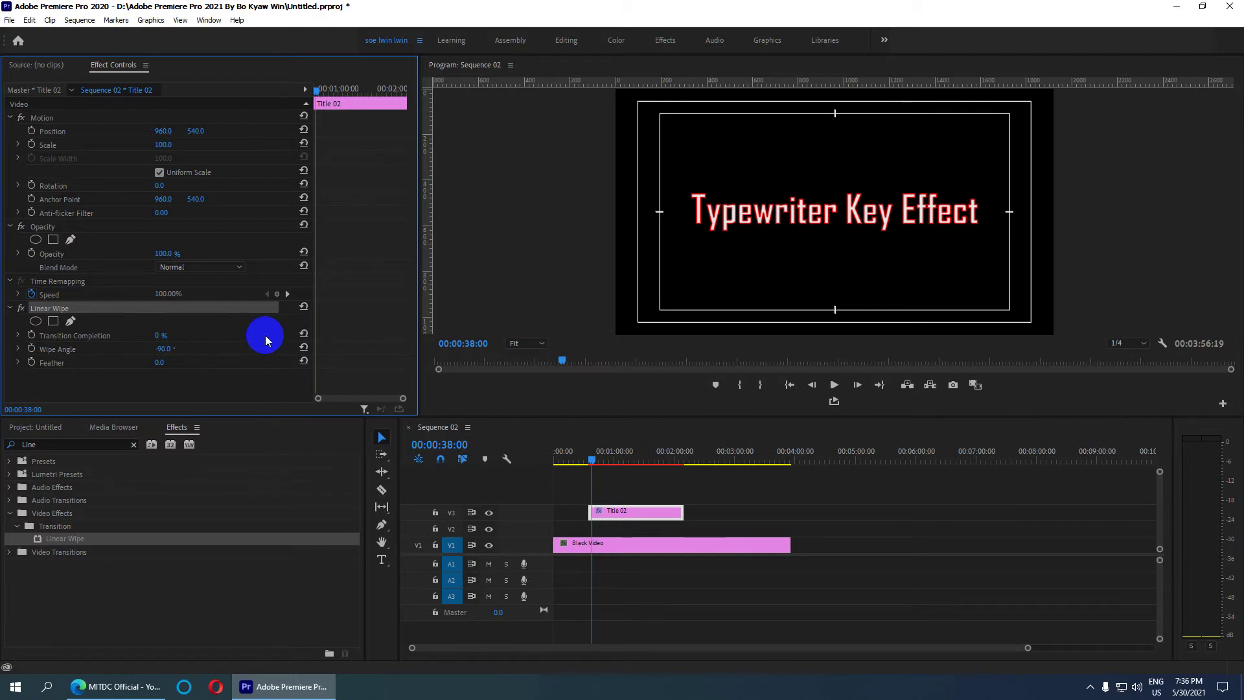
- Set the Linear Wipe's Transition Completion to 100% and start keyframing it at 00:00:38:00
left_click_drag(160, 338, 222, 338)
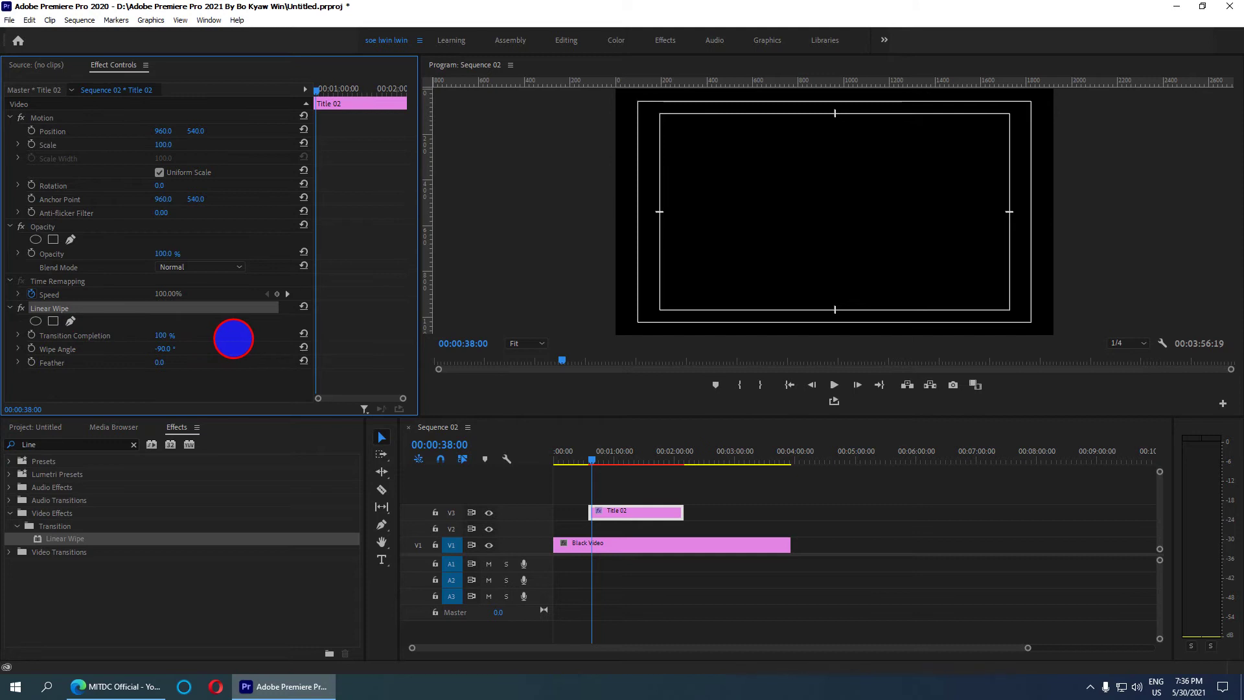
left_click_drag(234, 338, 234, 339)
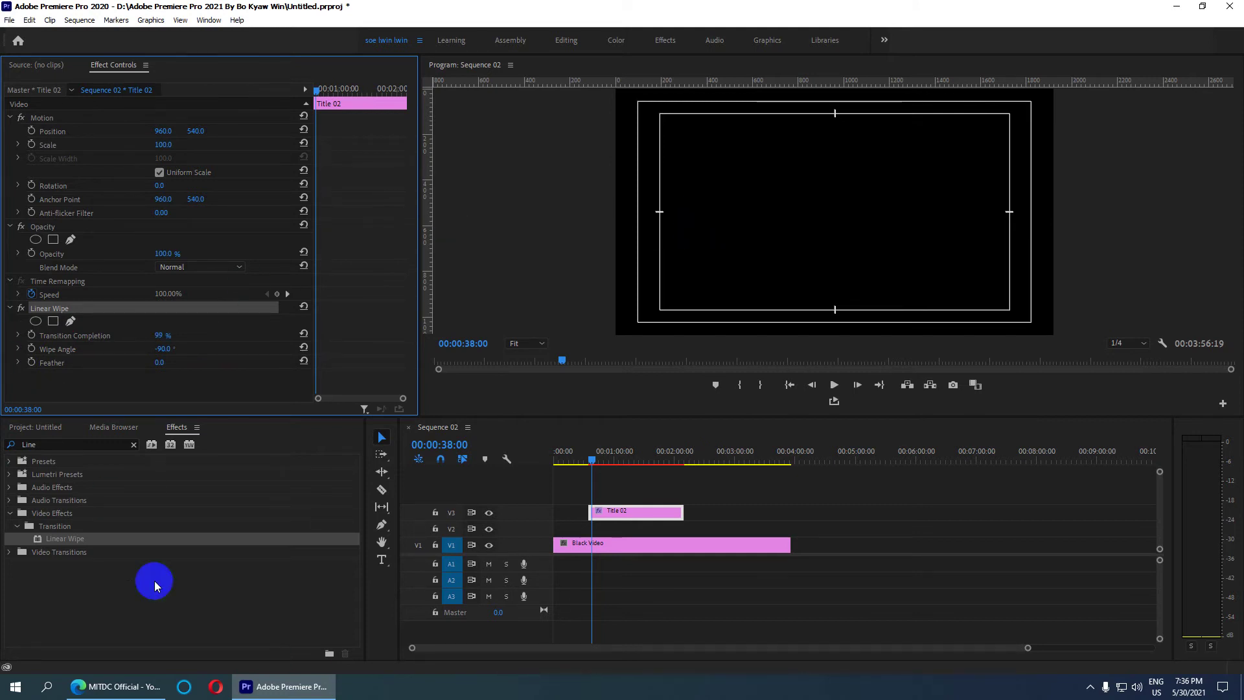
left_click(163, 339)
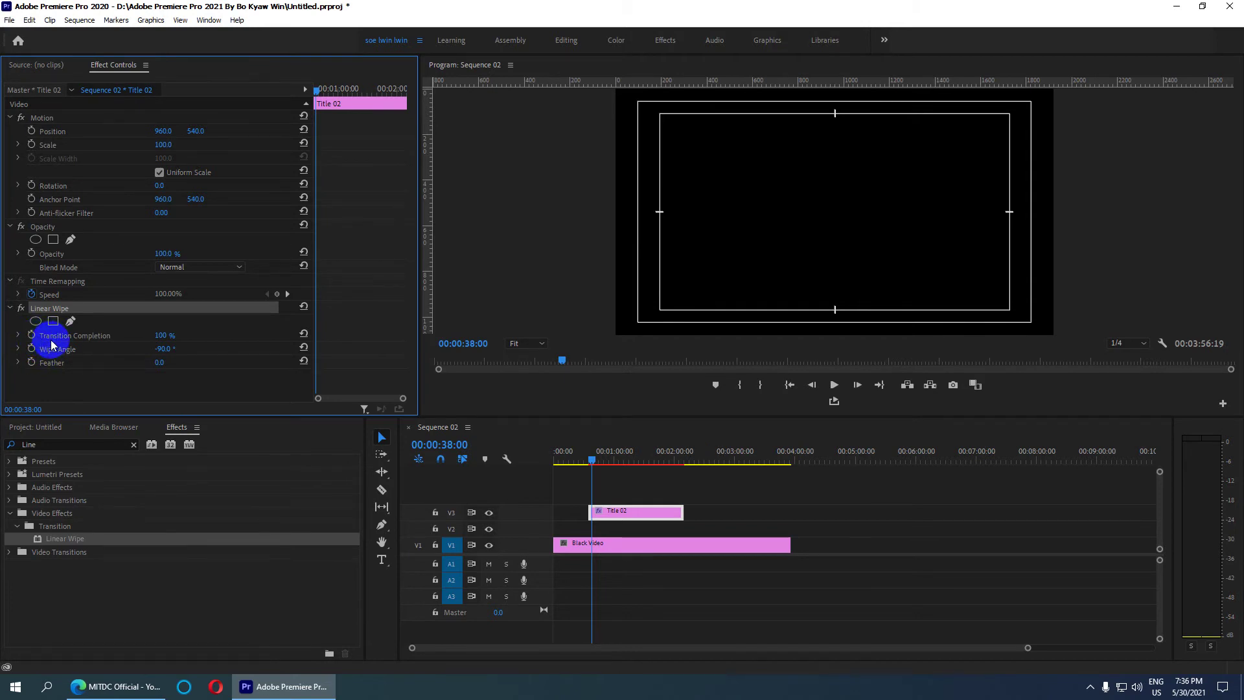
left_click(31, 336)
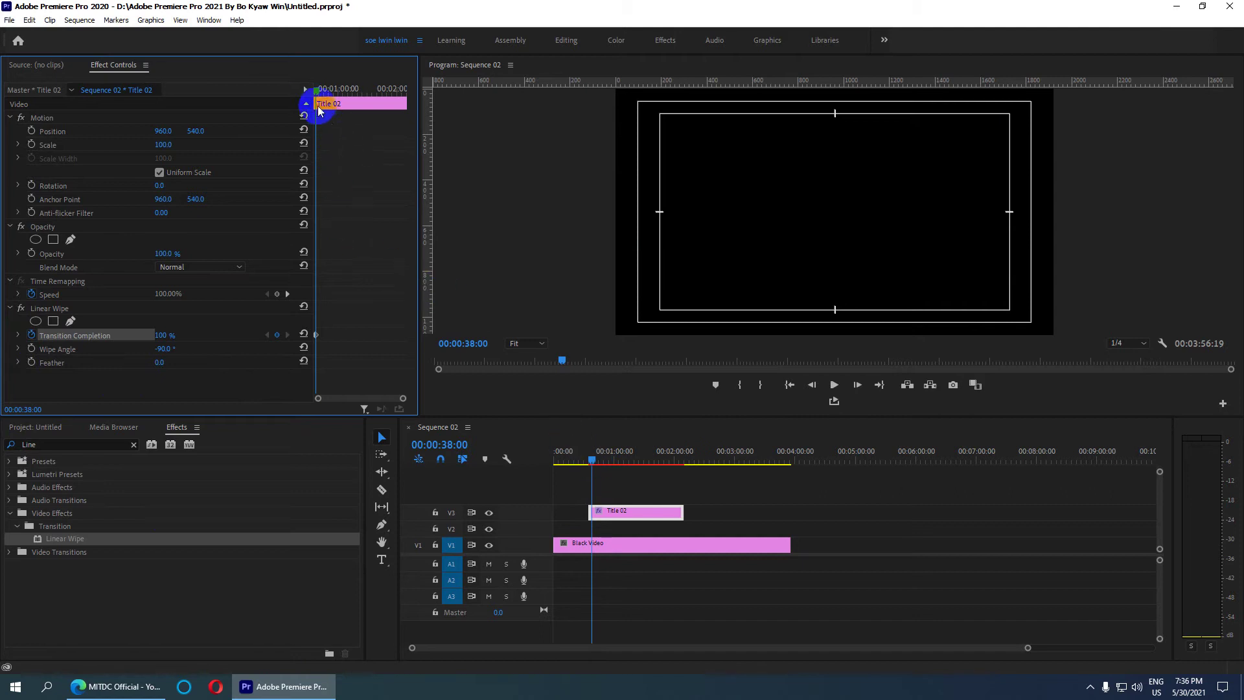
- Add a second Transition Completion keyframe of 0% at 00:00:54:14
left_click_drag(317, 94, 335, 96)
left_click(163, 336)
left_click_drag(163, 336, 162, 335)
left_click(160, 335)
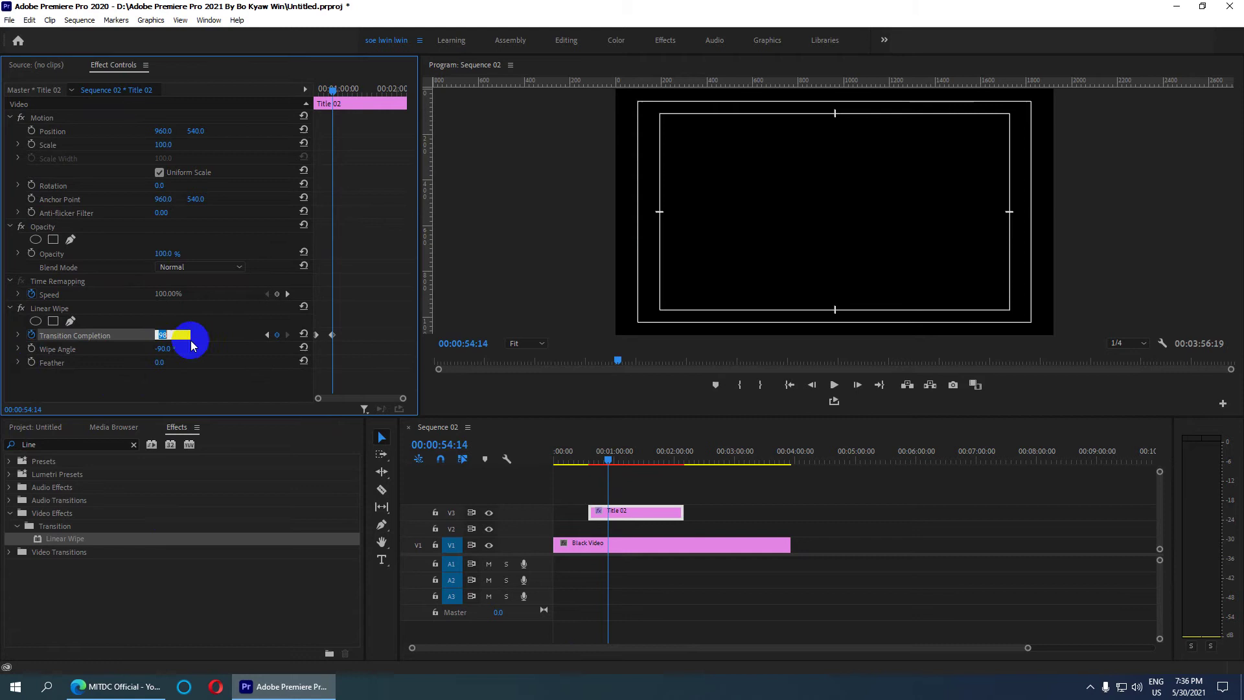
key("Return")
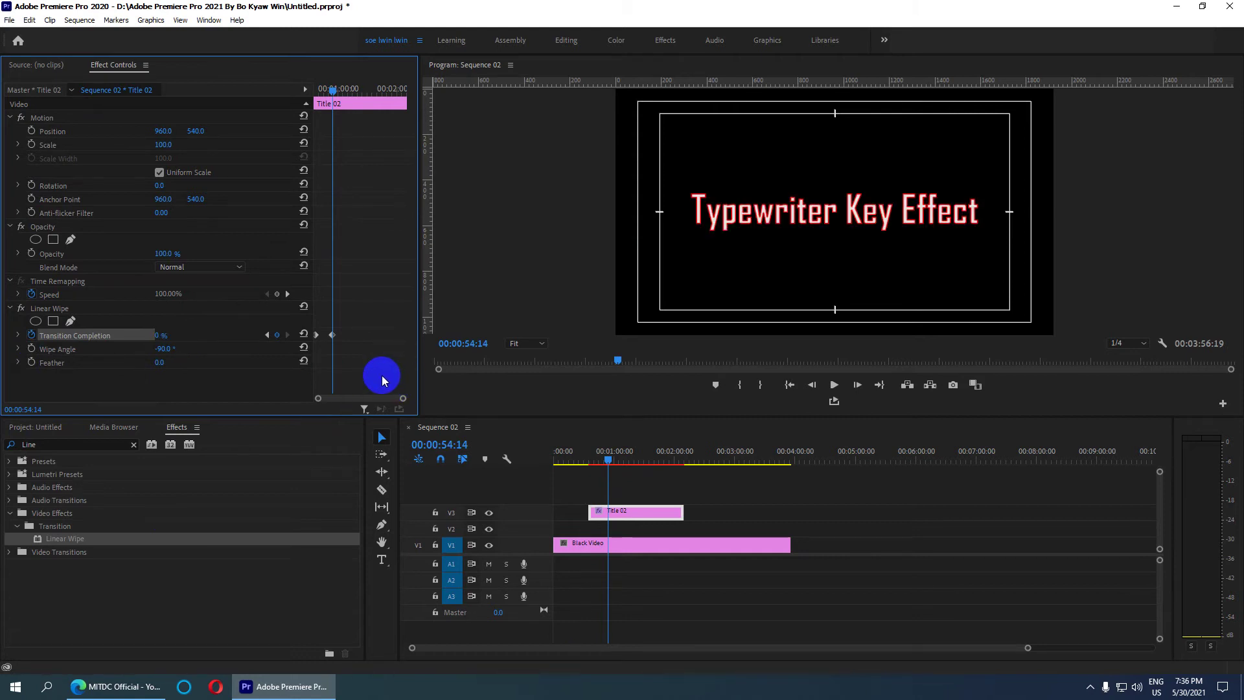
- Play the wipe from the start of the title clip and keep the playback resolution at 1/4
left_click_drag(335, 90, 262, 89)
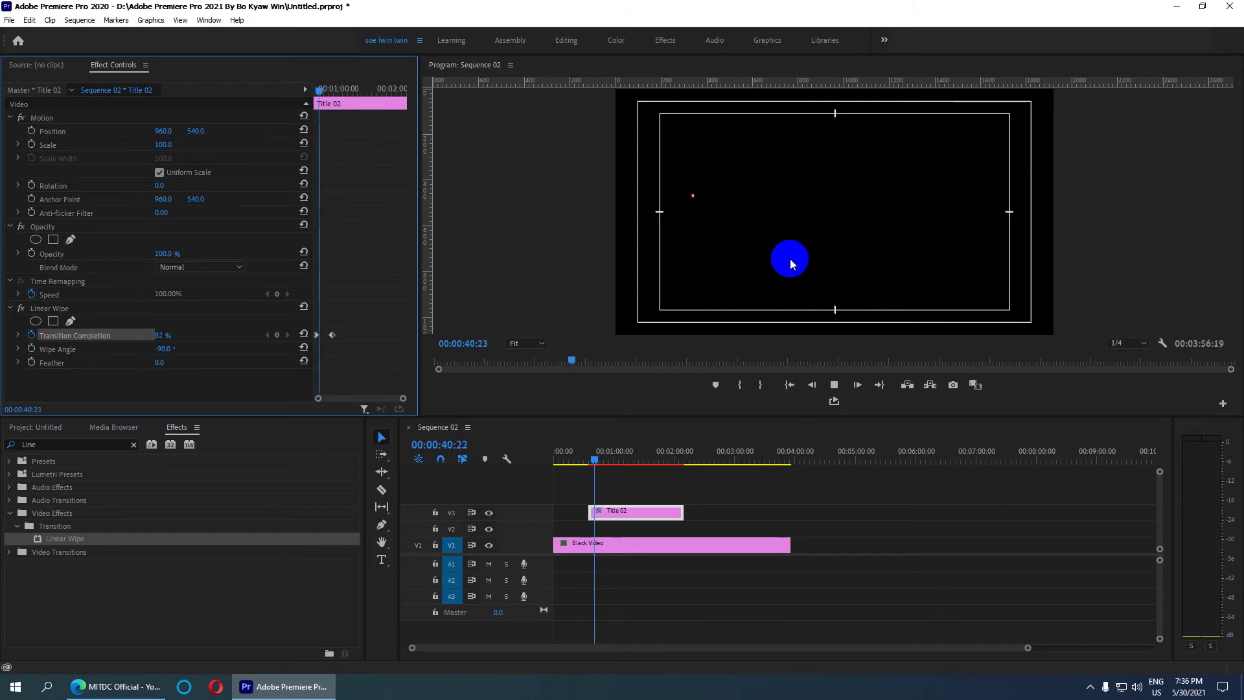
key("space")
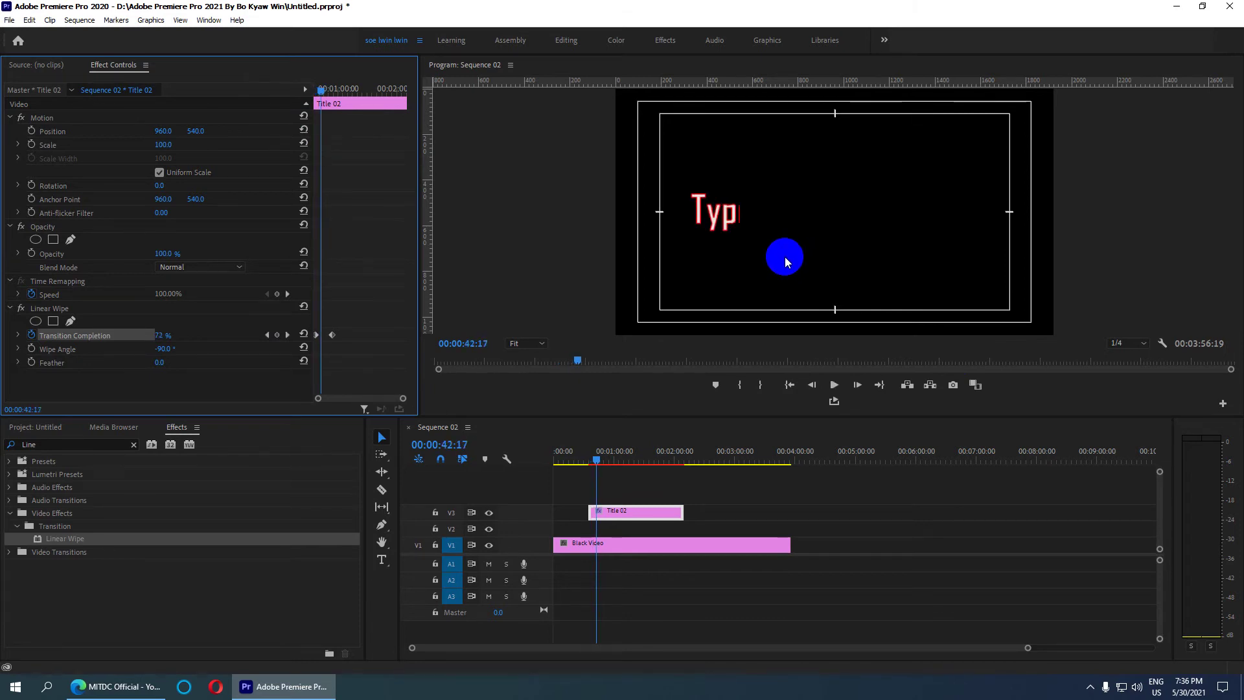
left_click(1132, 344)
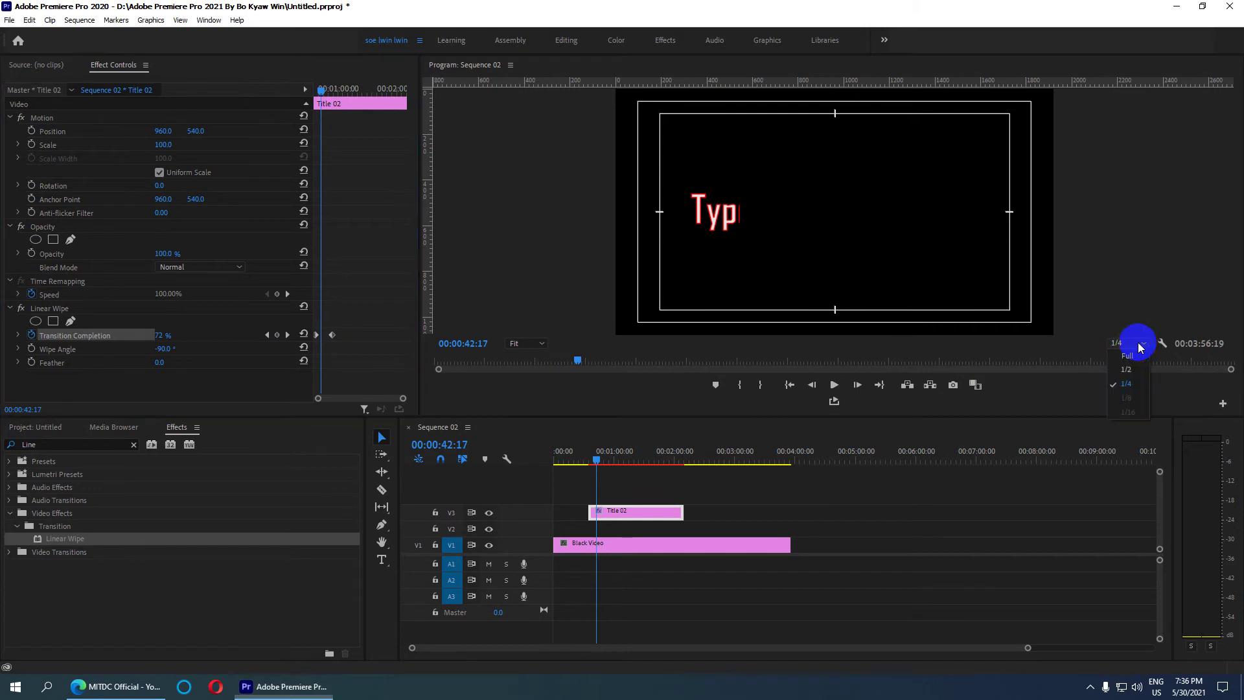
left_click(1138, 385)
- Expand the Video 3 track so the title clip shows its thumbnail
left_click(603, 519)
key("equal")
key("equal")
key("equal")
key("equal")
key("equal")
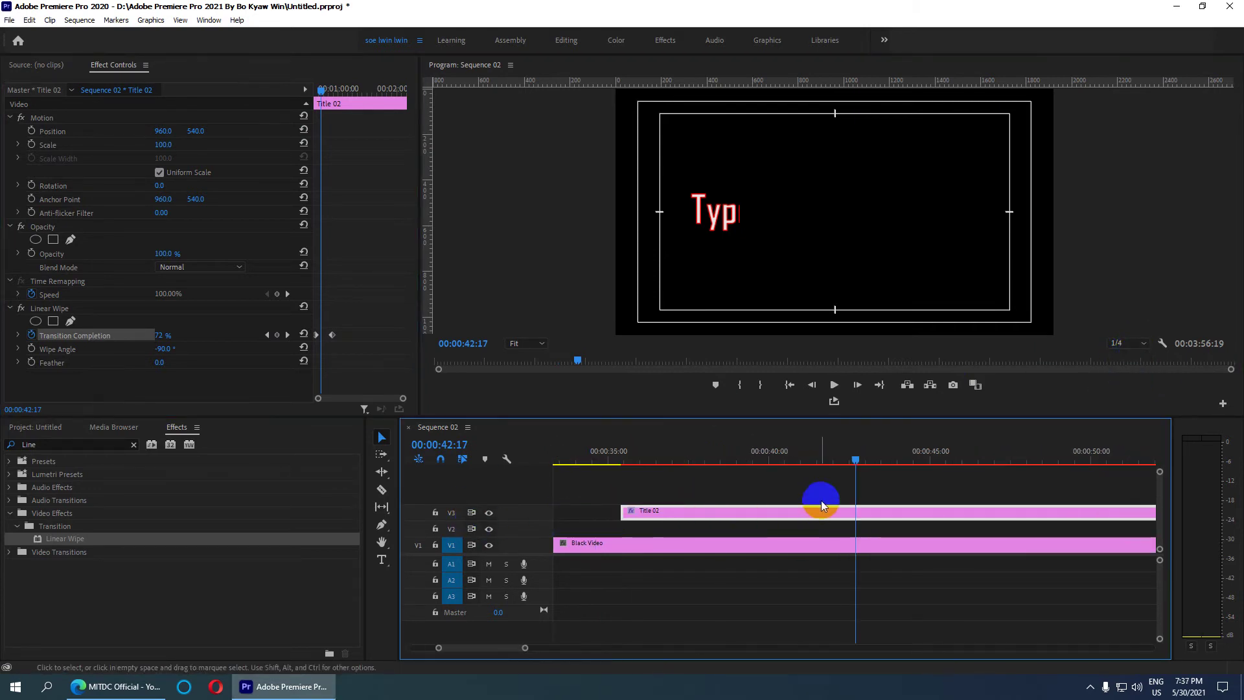
double_click(512, 516)
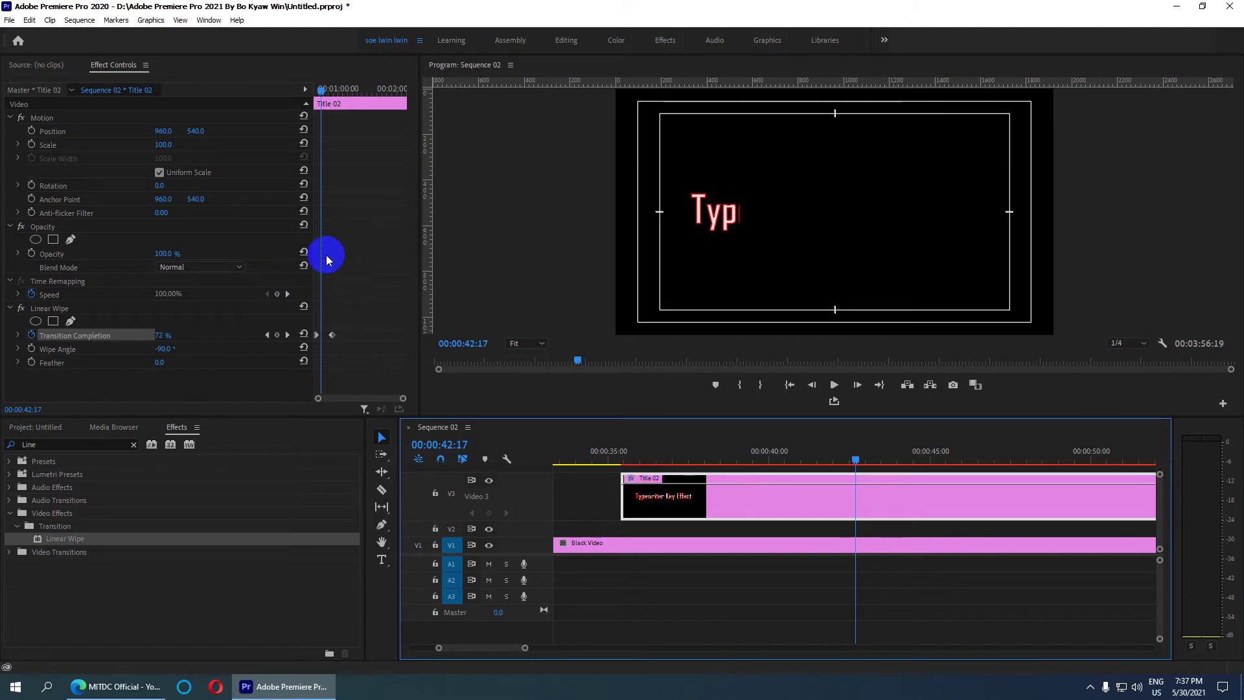
- Move the ending Transition Completion keyframe much closer to the first one for a faster reveal, and play the result
left_click_drag(332, 335, 322, 336)
left_click_drag(321, 90, 286, 96)
key("space")
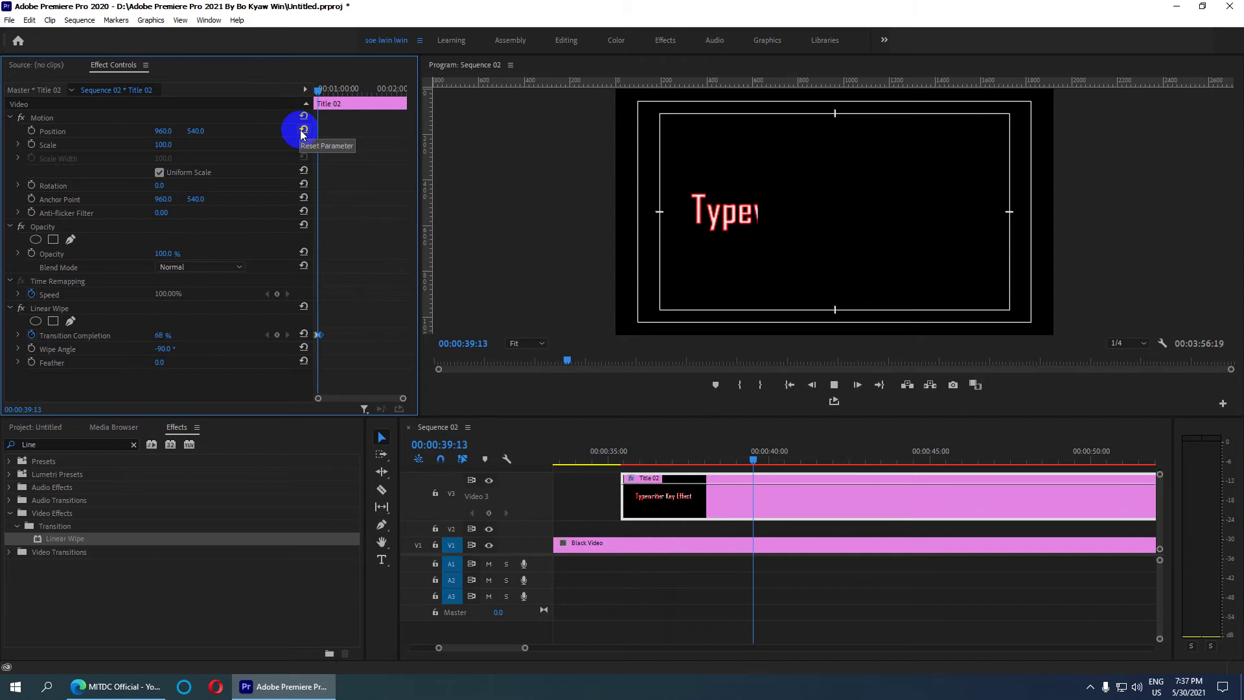
key("space")
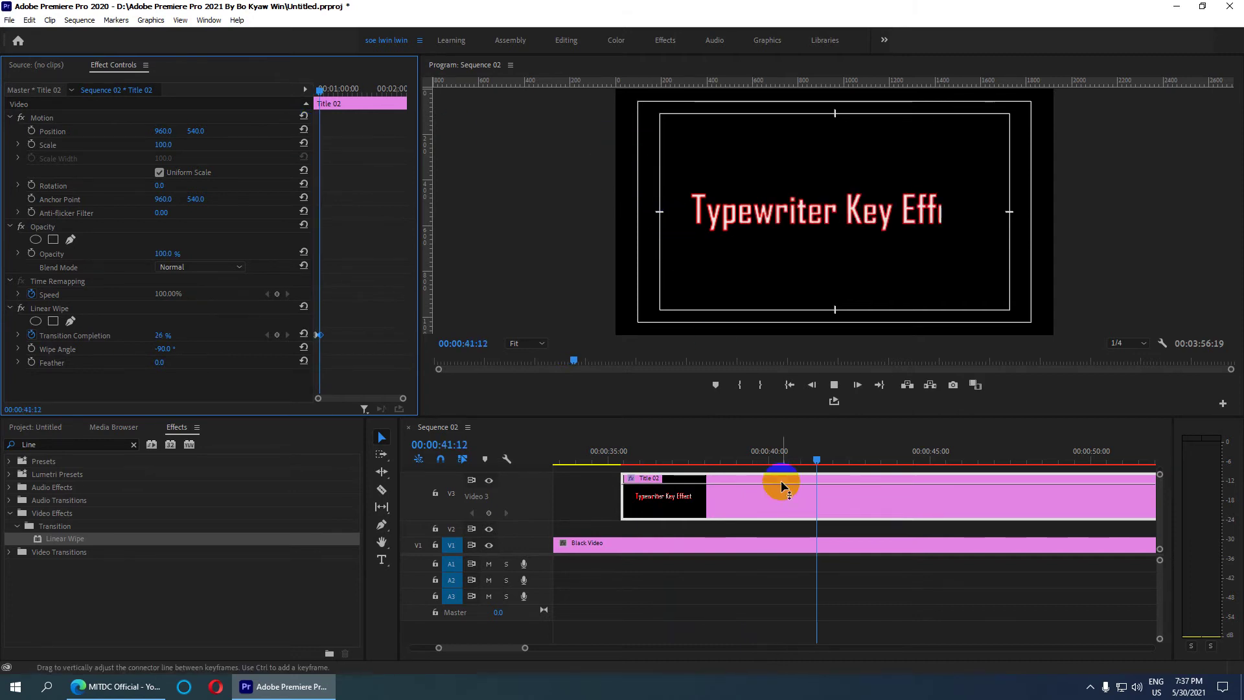
- Shorten the title and black video clips to end together at 00:01:07:03, and move the title clip to the sequence start
left_click(864, 505)
key("minus")
key("minus")
key("minus")
key("minus")
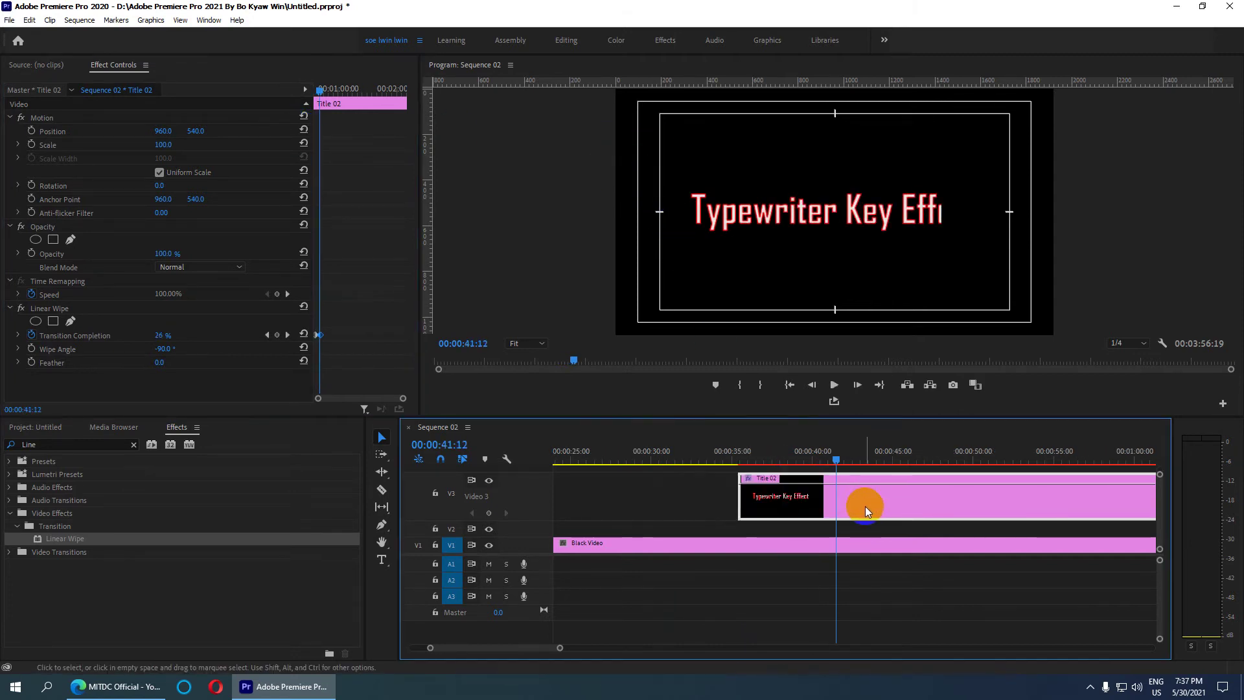
left_click_drag(814, 486, 687, 486)
left_click_drag(1027, 545, 687, 544)
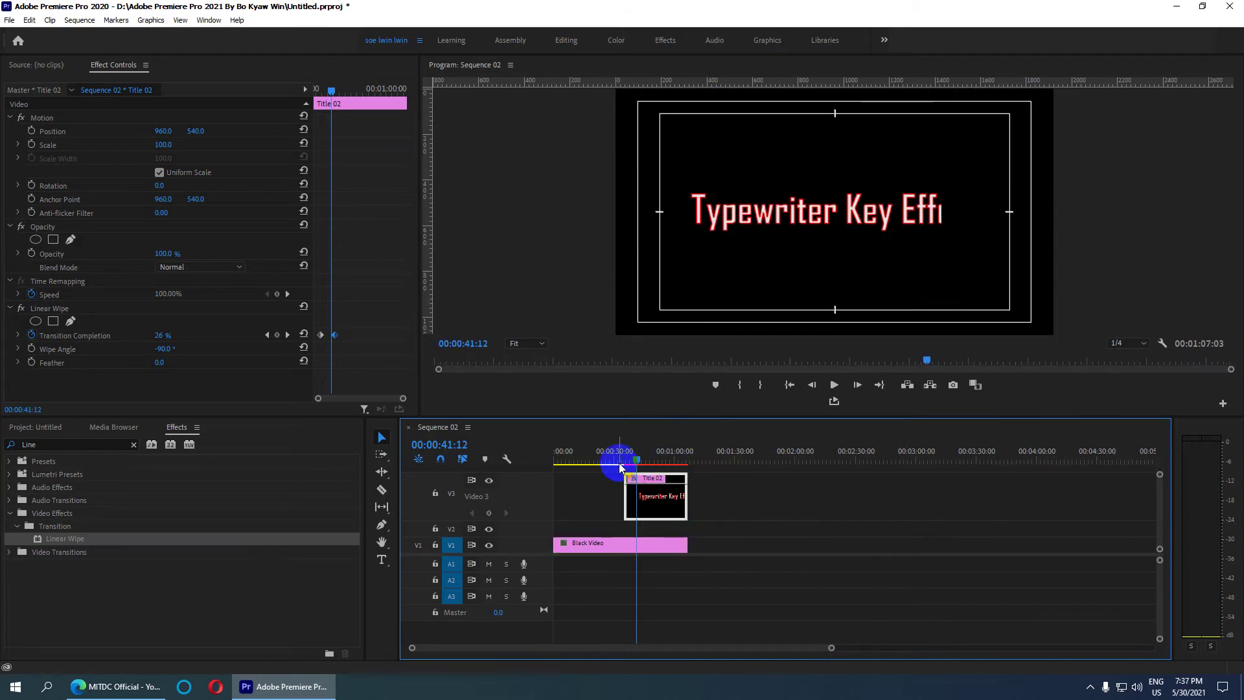
left_click_drag(652, 495, 488, 454)
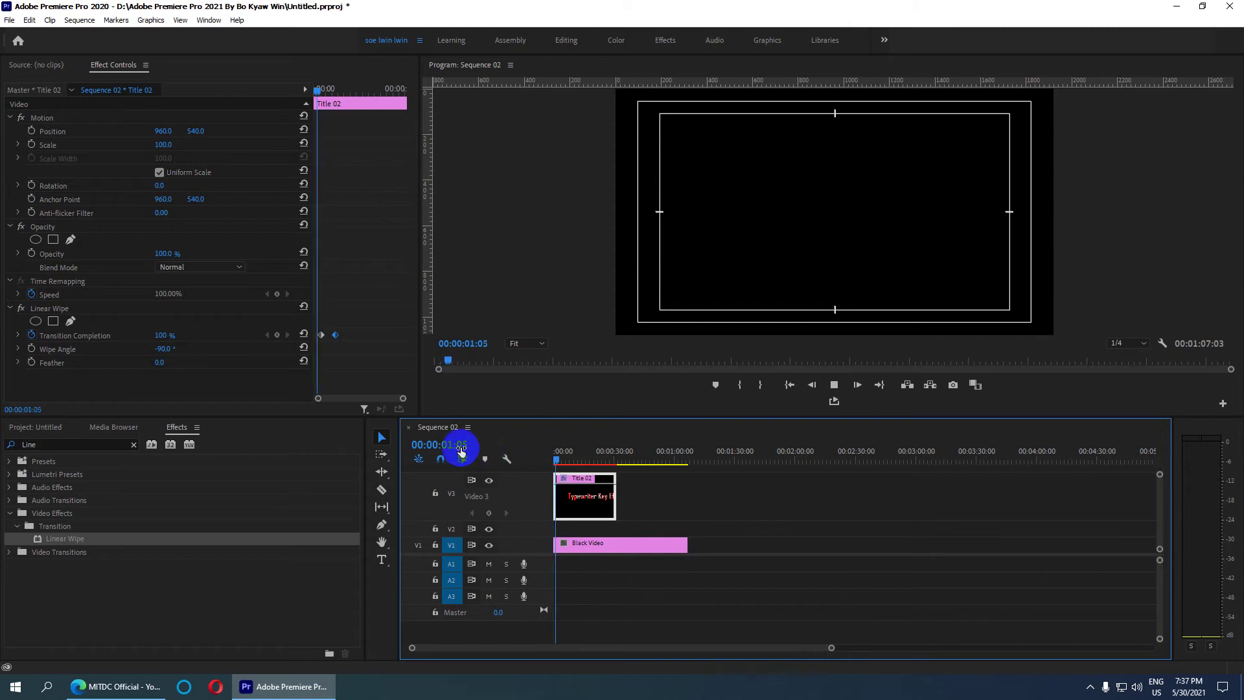
- Shift both Transition Completion keyframes closer to the title clip's start and play the result from 00:00:00:00
left_click(339, 334)
left_click_drag(322, 336, 320, 335)
left_click_drag(321, 90, 305, 91)
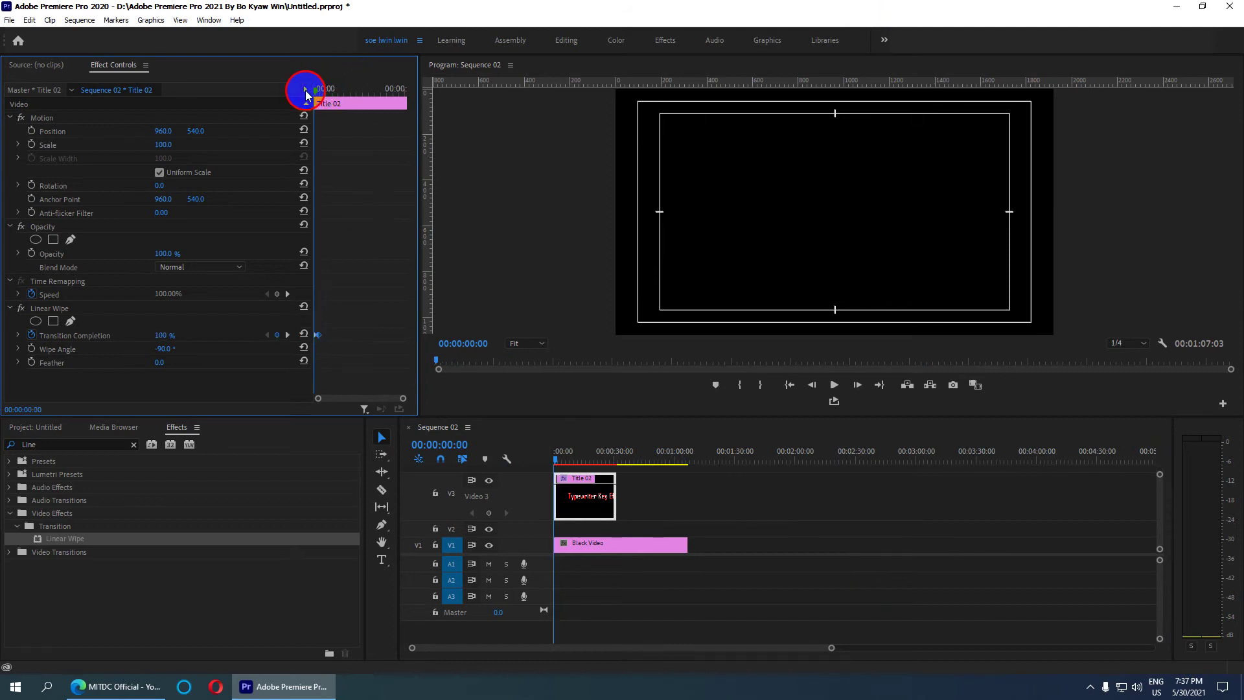
key("space")
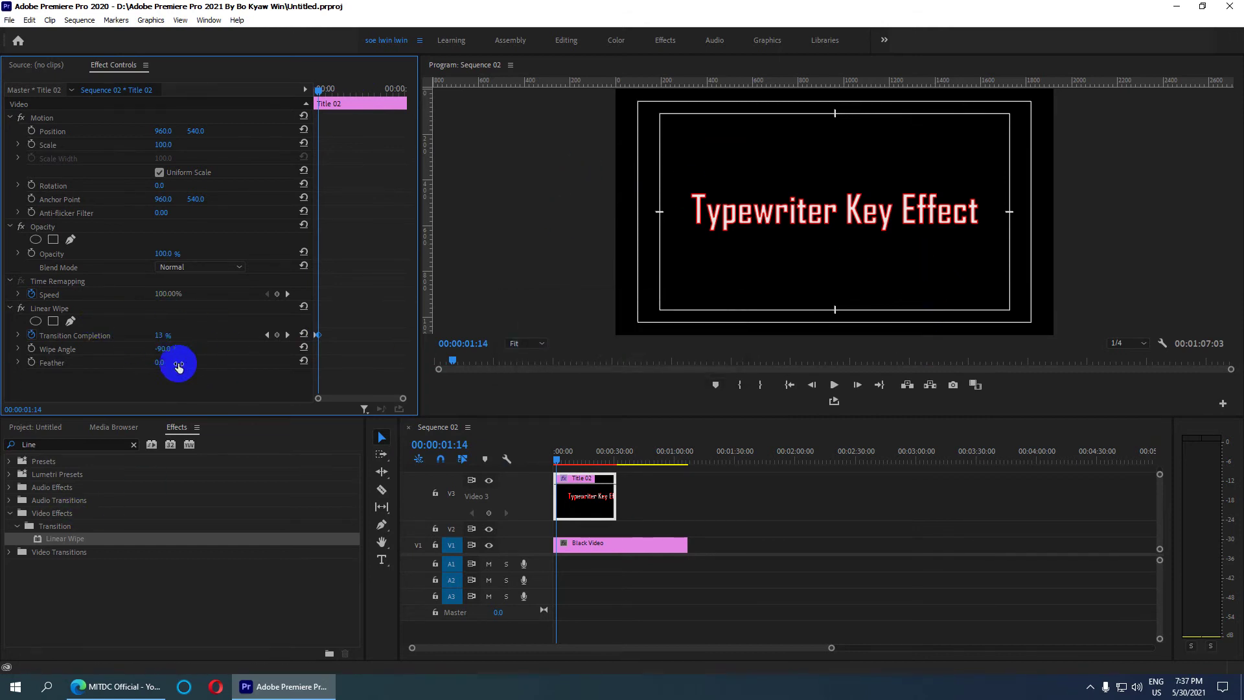
- Collapse the Video Effects folder, save the project and show the project's media items
left_click(9, 514)
key("ctrl+s")
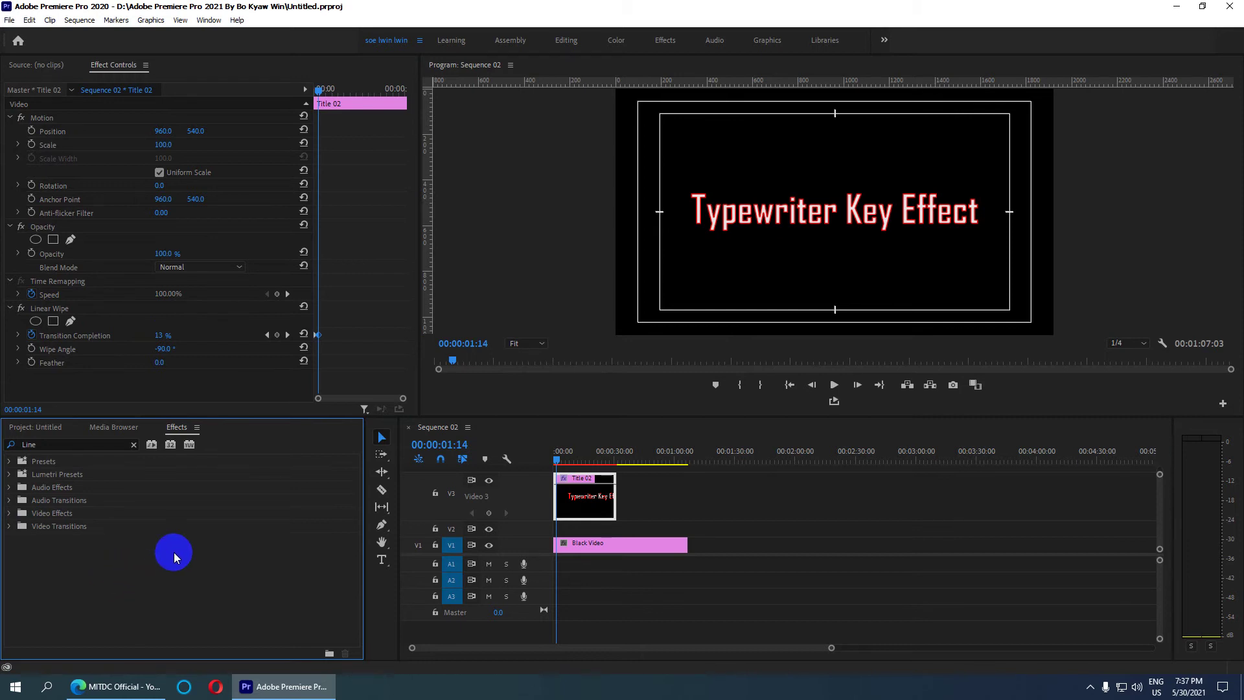
left_click(42, 428)
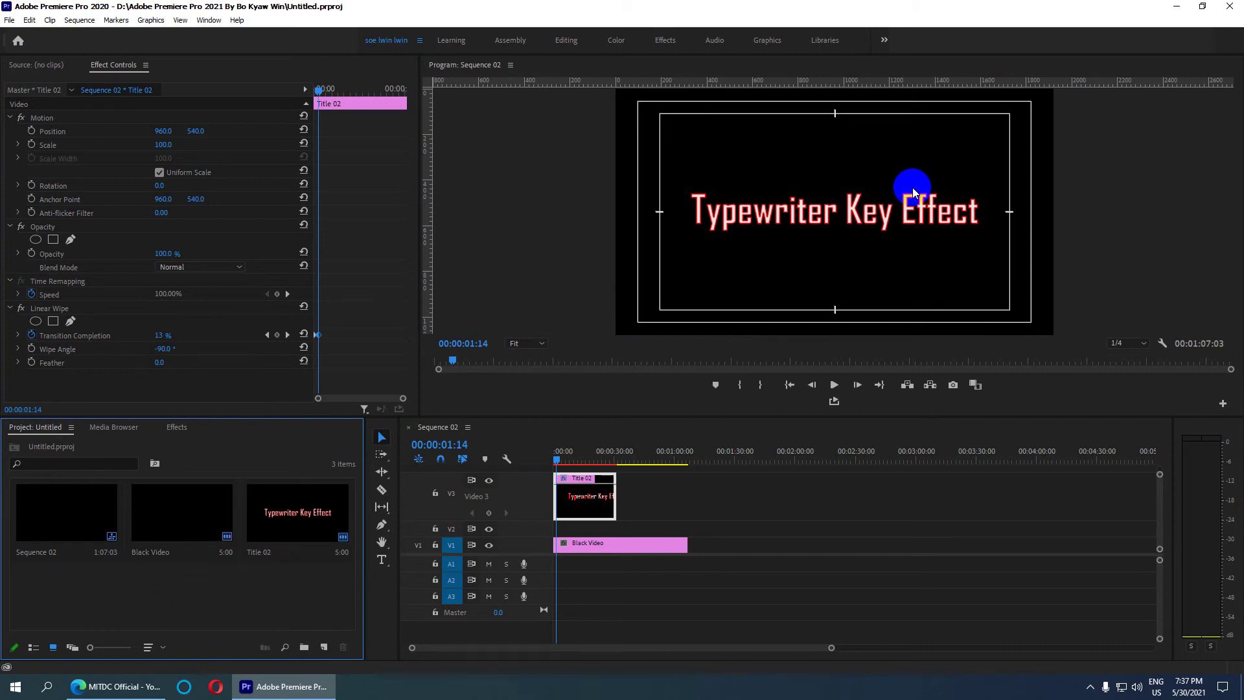
- Switch to the desktop and copy the name of the typewriter sound effect video file
left_click(1176, 8)
left_click(417, 97)
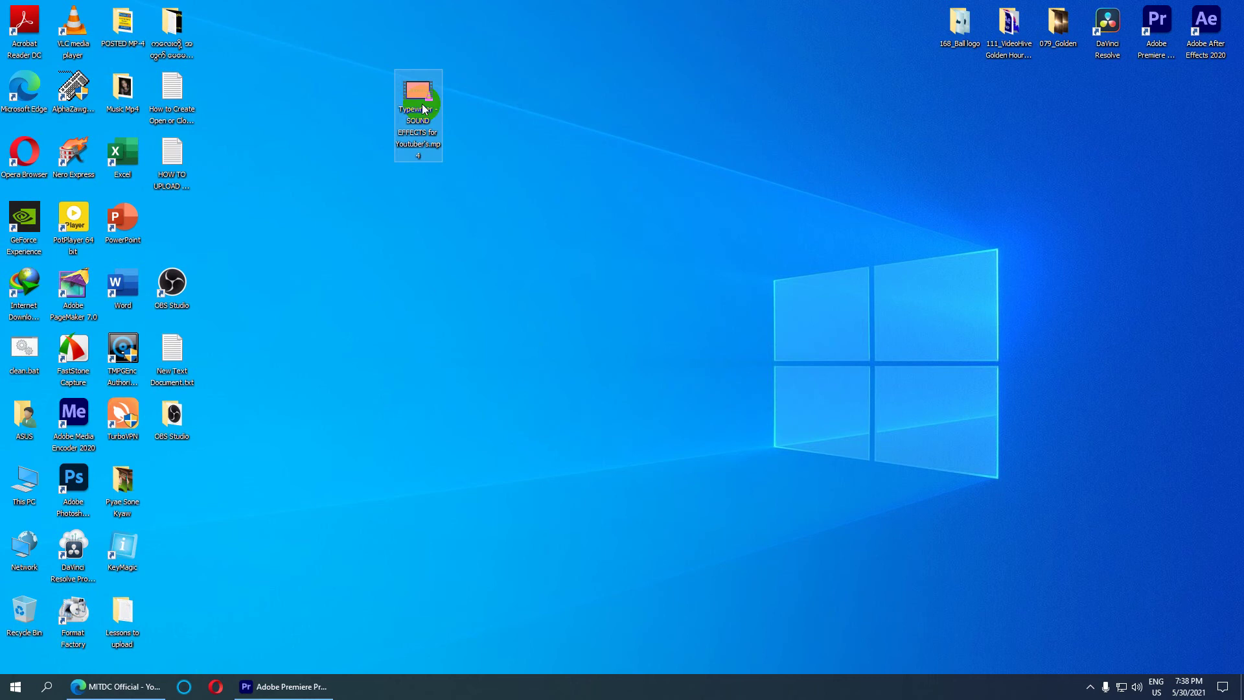
right_click(421, 102)
left_click(419, 76)
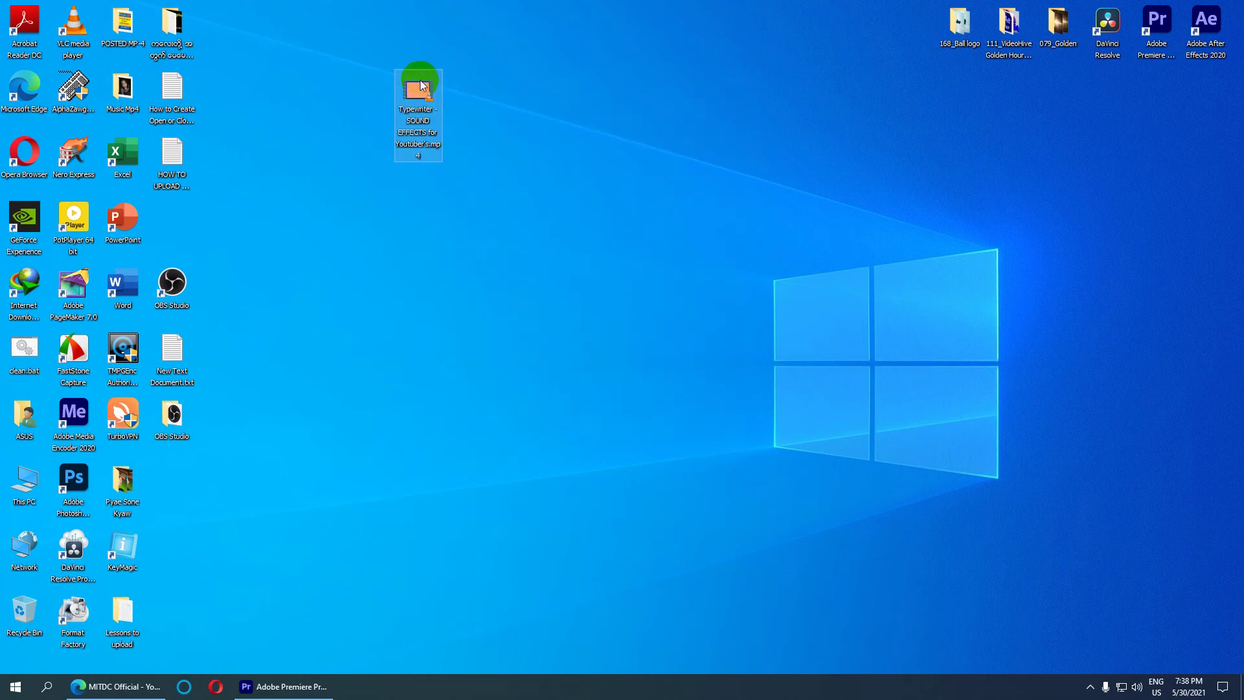
key("F2")
key("ctrl+c")
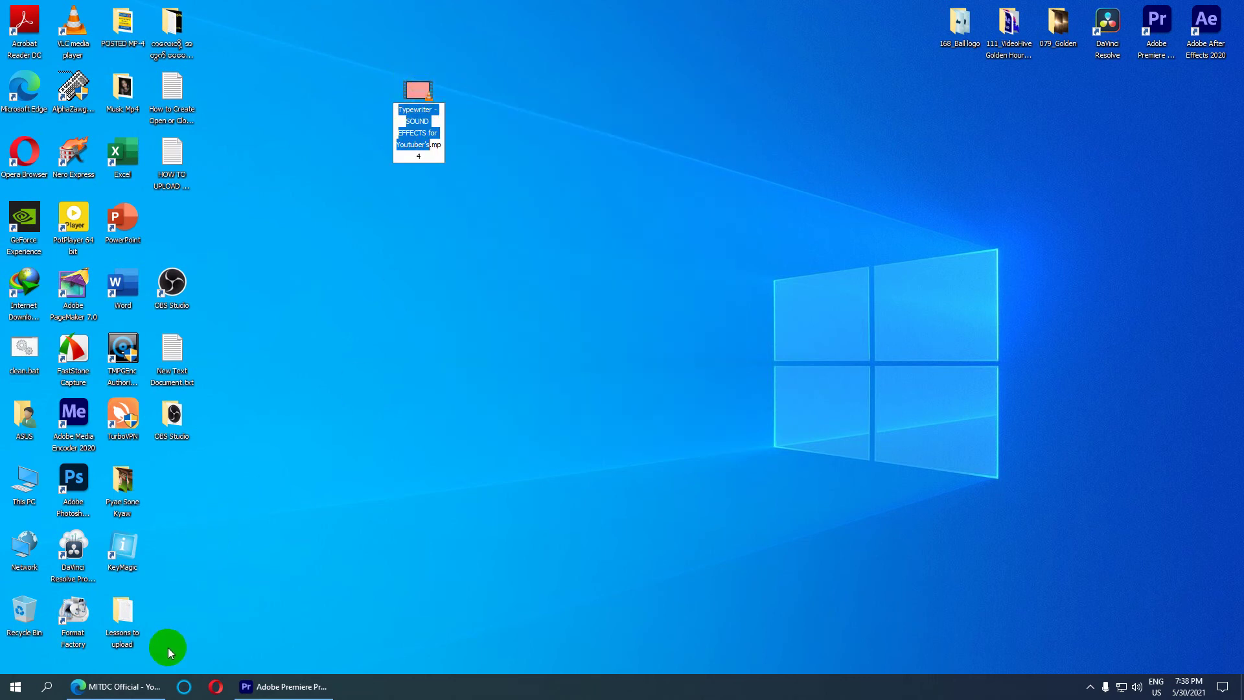
- Switch to Microsoft Edge, open YouTube in a new tab and search for "Typewriter - SOUND EFFECTS for Youtuber's"
left_click(150, 687)
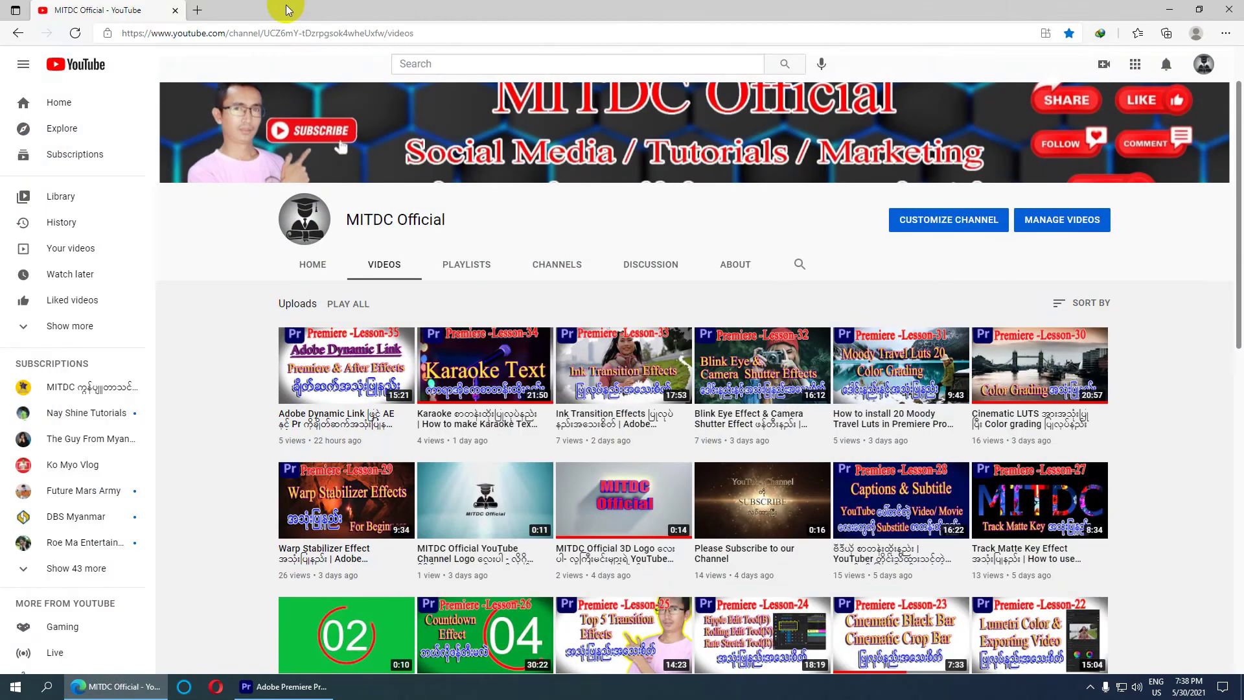
left_click(197, 11)
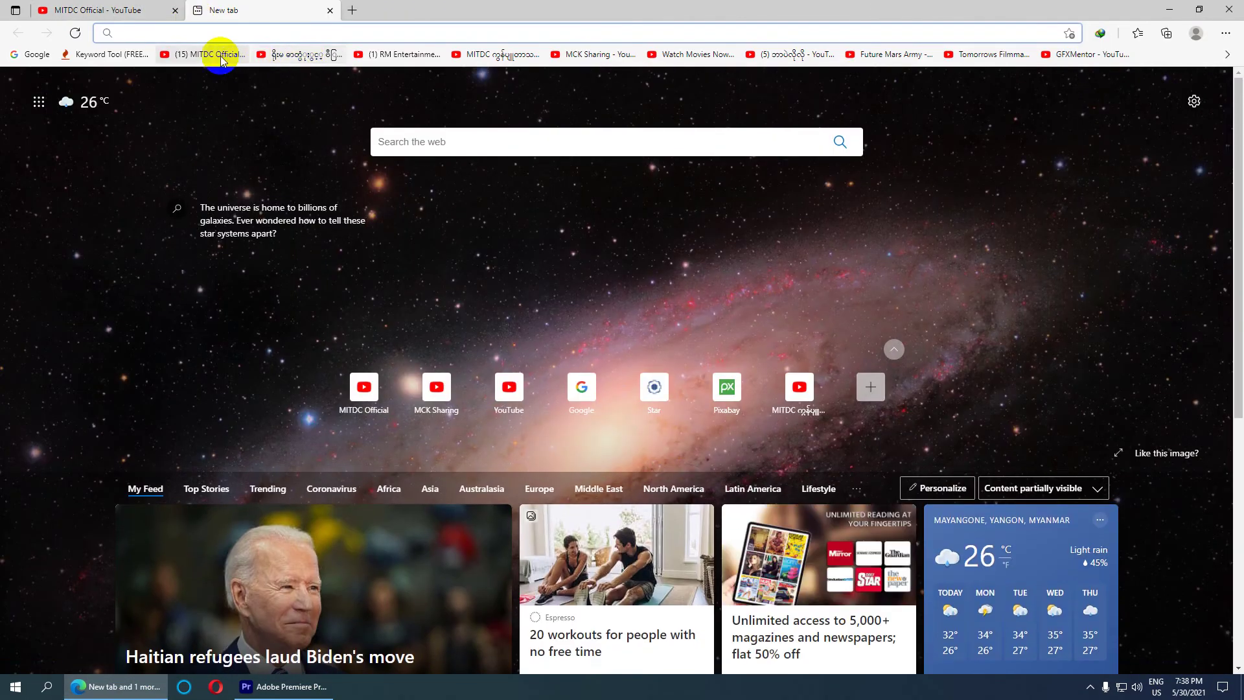
left_click(184, 47)
left_click(412, 63)
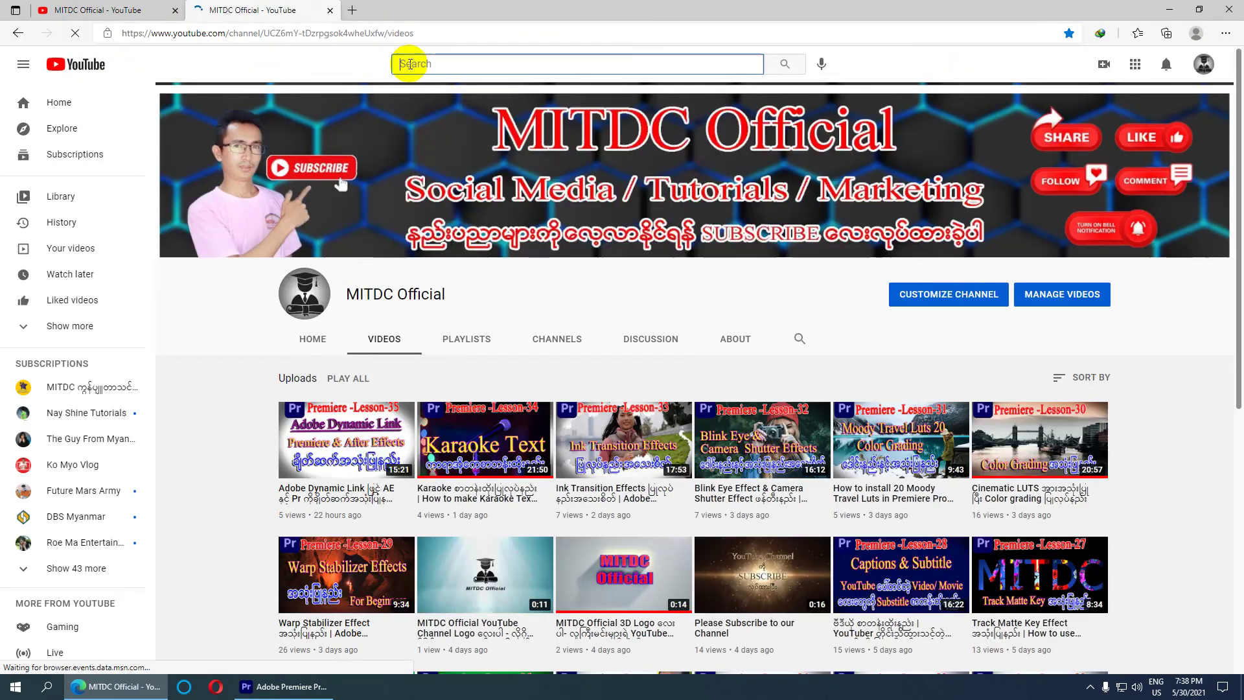
key("ctrl+v")
key("Return")
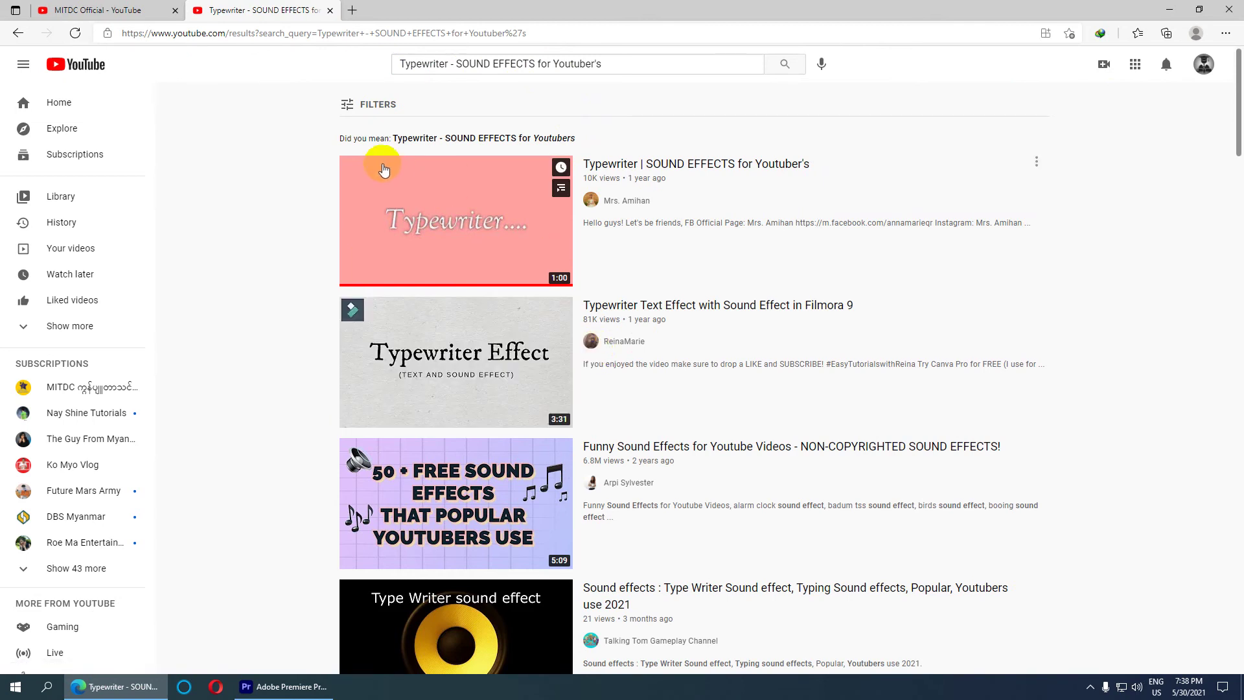
- Filter the results by Creative Commons and open the "Typewriter | SOUND EFFECTS for Youtuber's" video in a new tab
left_click(348, 108)
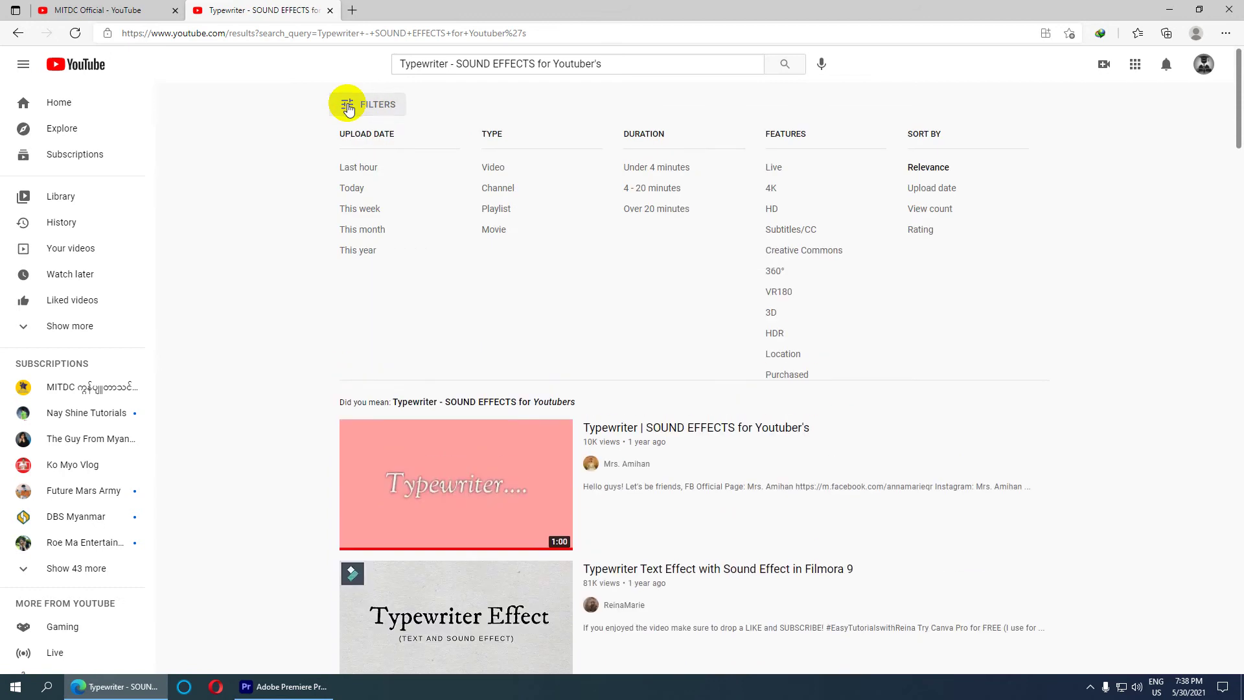
left_click(820, 255)
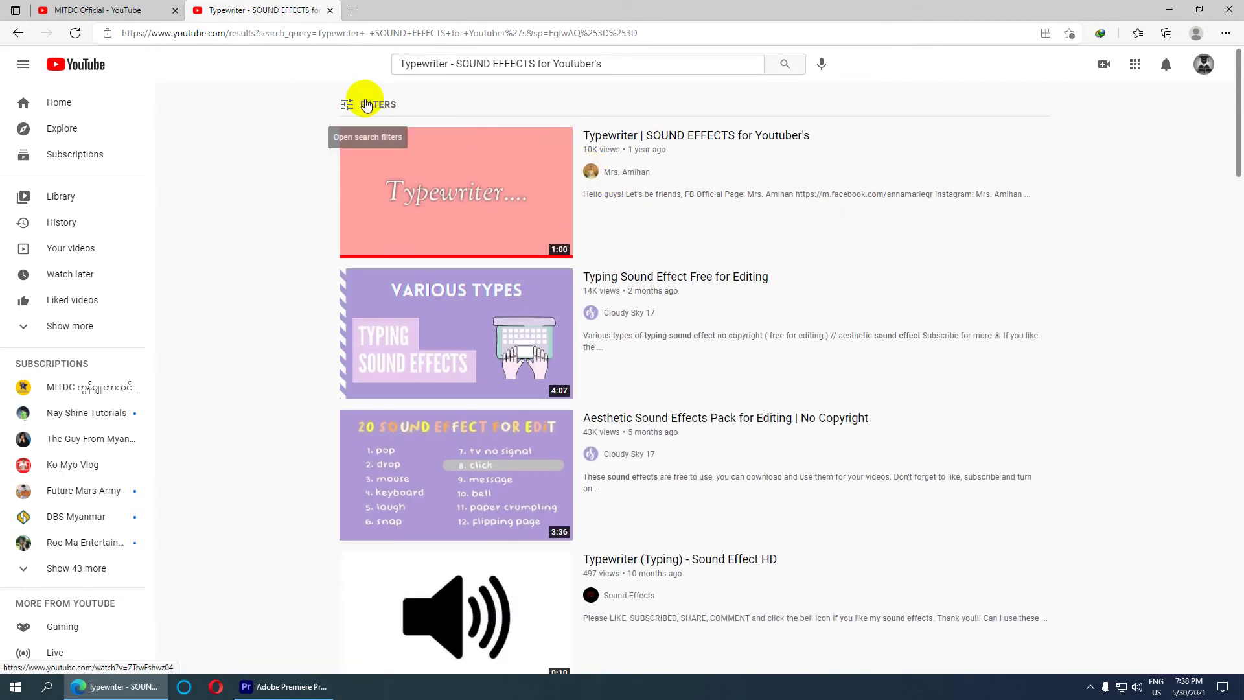
middle_click(685, 137)
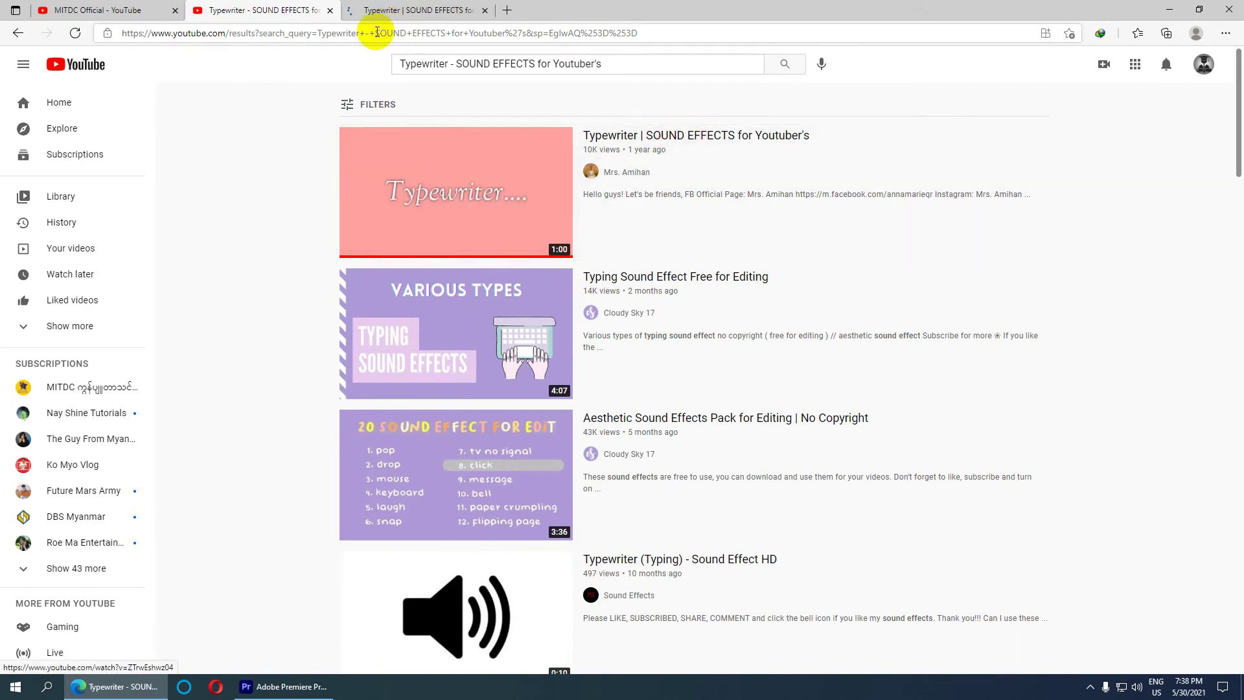
left_click(398, 9)
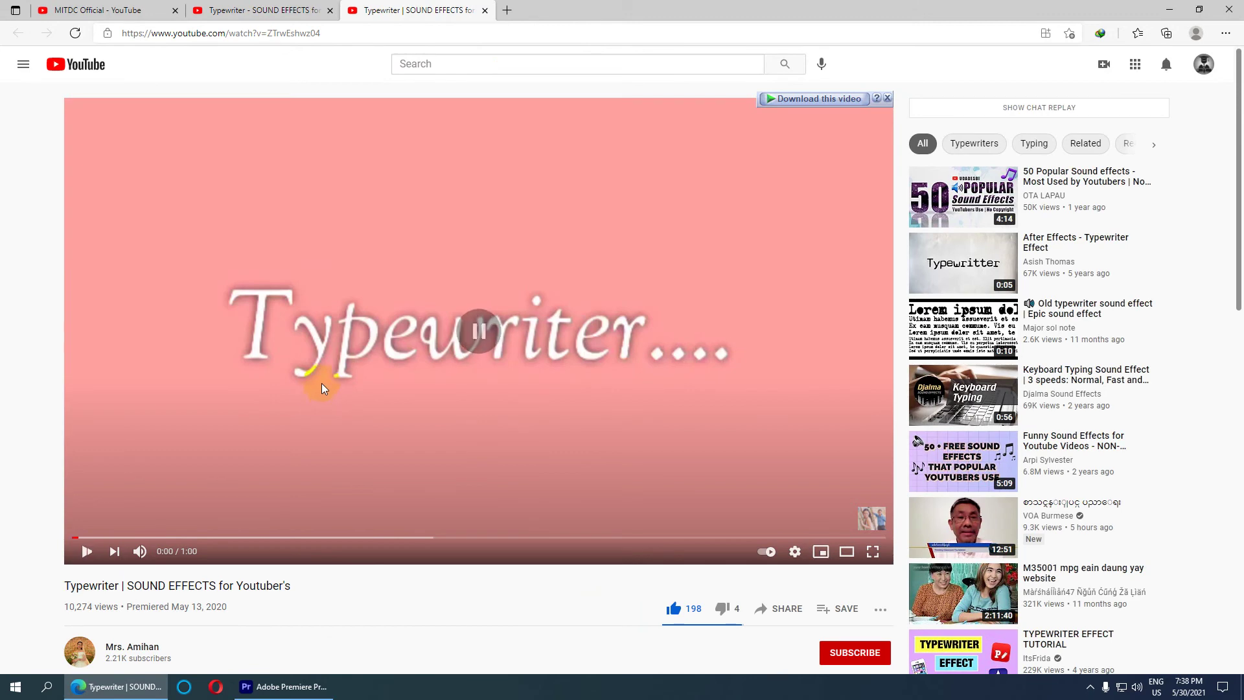
- Expand the video's full description and check which license it is published under
scroll(324, 376, "down", 10)
scroll(202, 363, "up", 6)
scroll(198, 458, "down", 3)
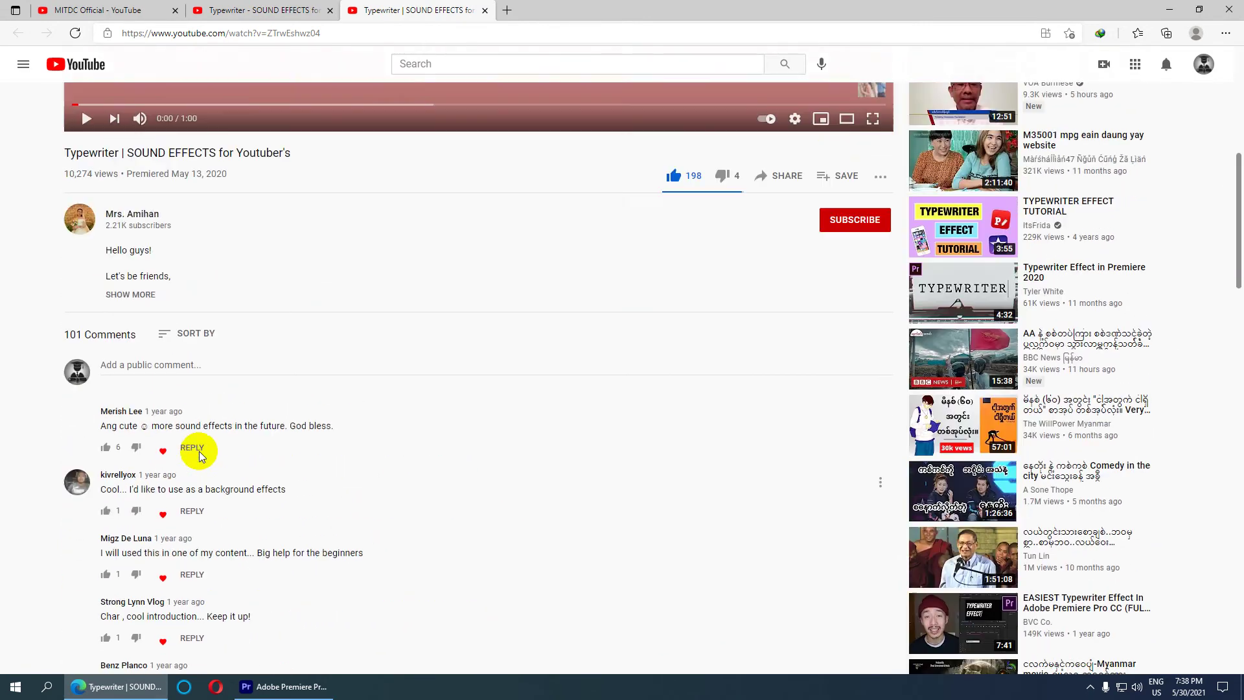
scroll(198, 449, "up", 1)
left_click(131, 351)
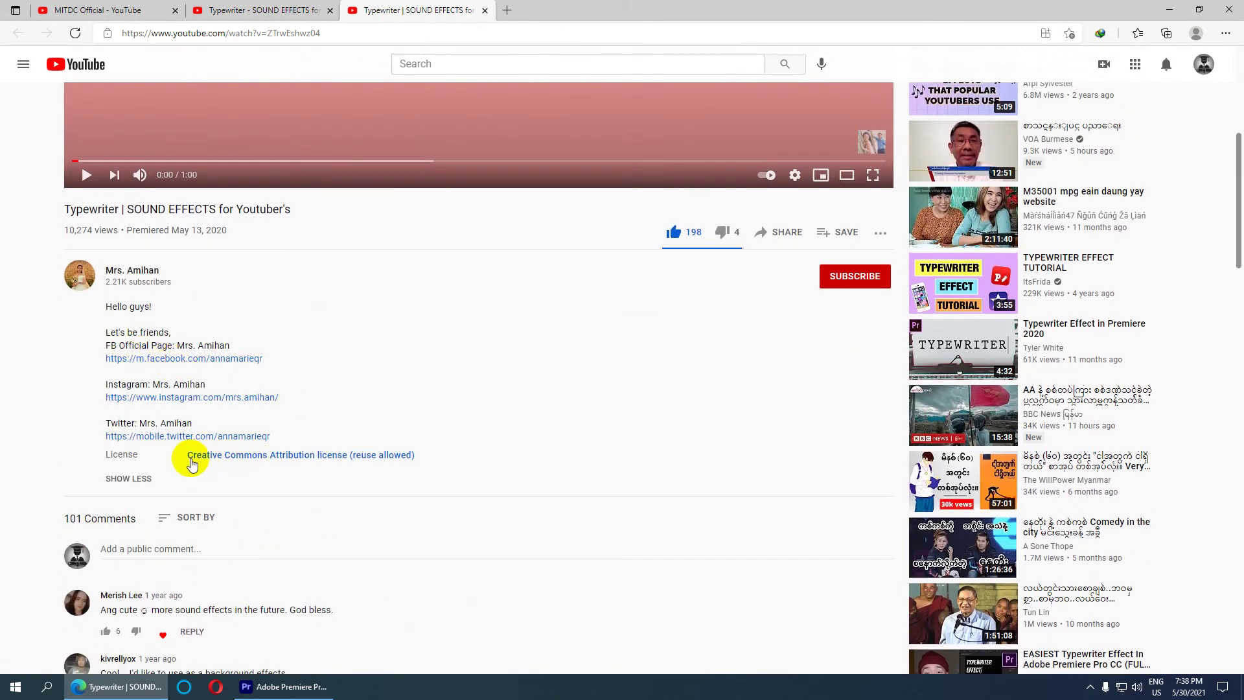
left_click_drag(185, 455, 241, 455)
left_click_drag(381, 455, 410, 467)
left_click(399, 481)
left_click(435, 450)
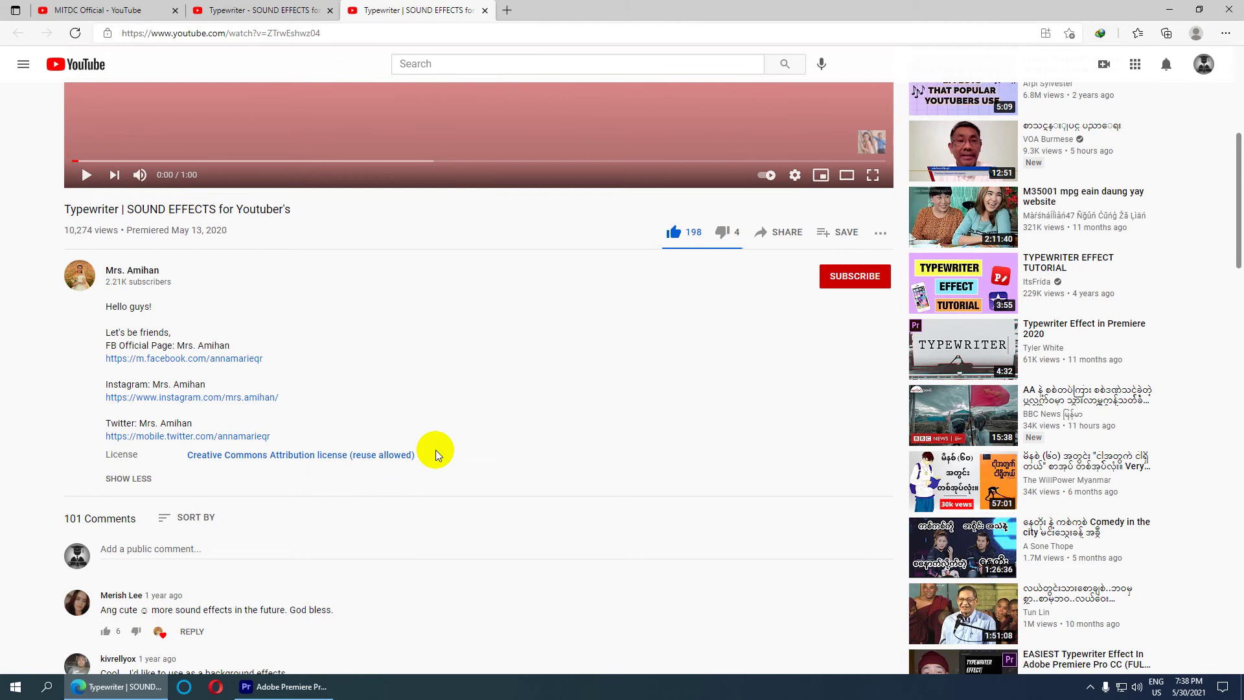
scroll(433, 449, "up", 6)
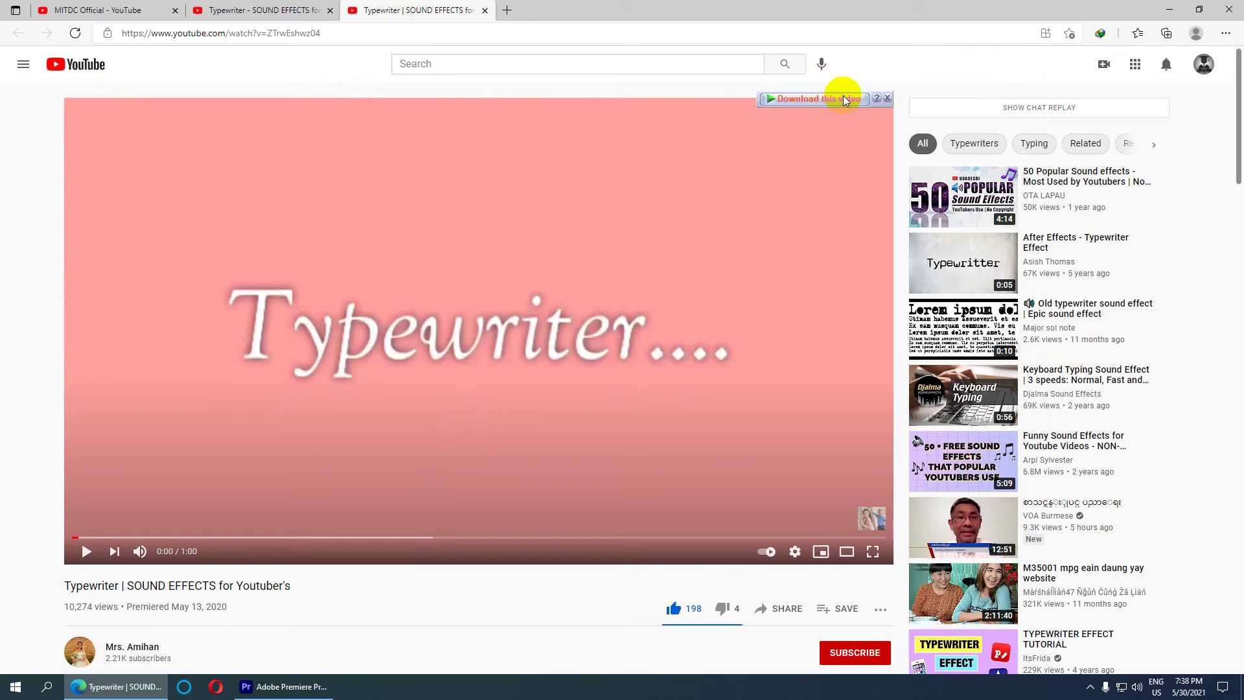
- Return to the desktop and paste the typewriter sound effect file into the 005_YouTube Audio folder on drive D:
left_click(1170, 10)
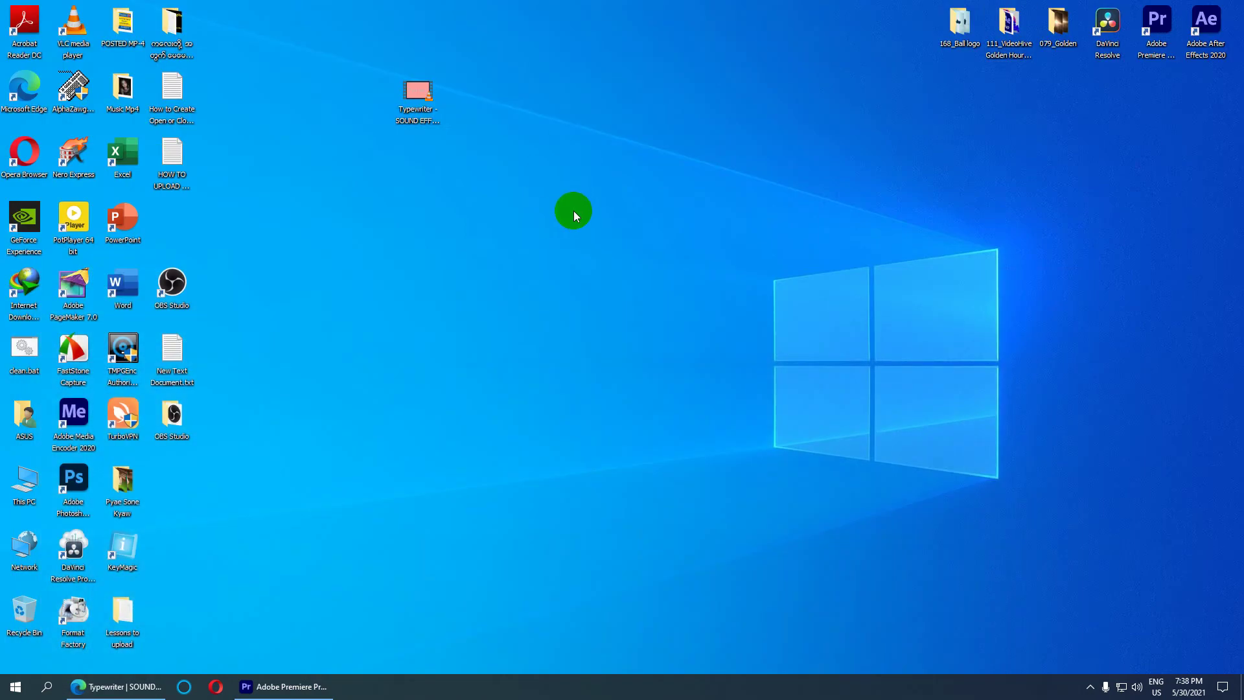
left_click_drag(418, 95, 467, 161)
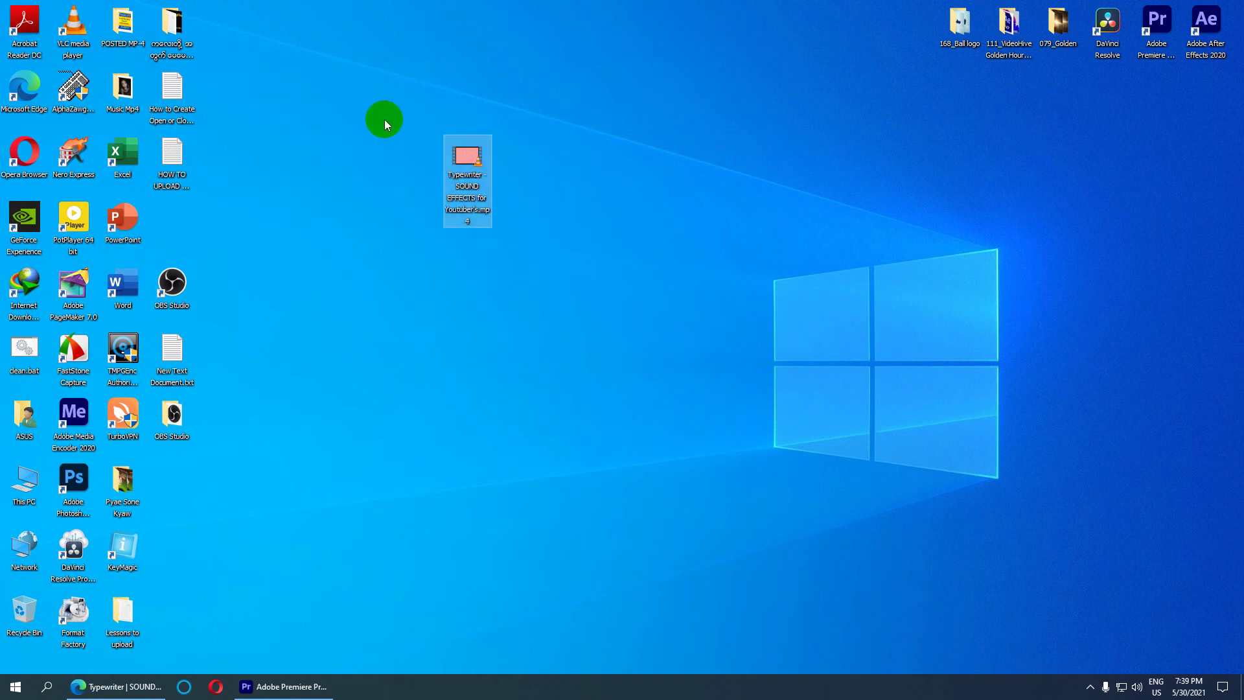
left_click(47, 349)
double_click(24, 488)
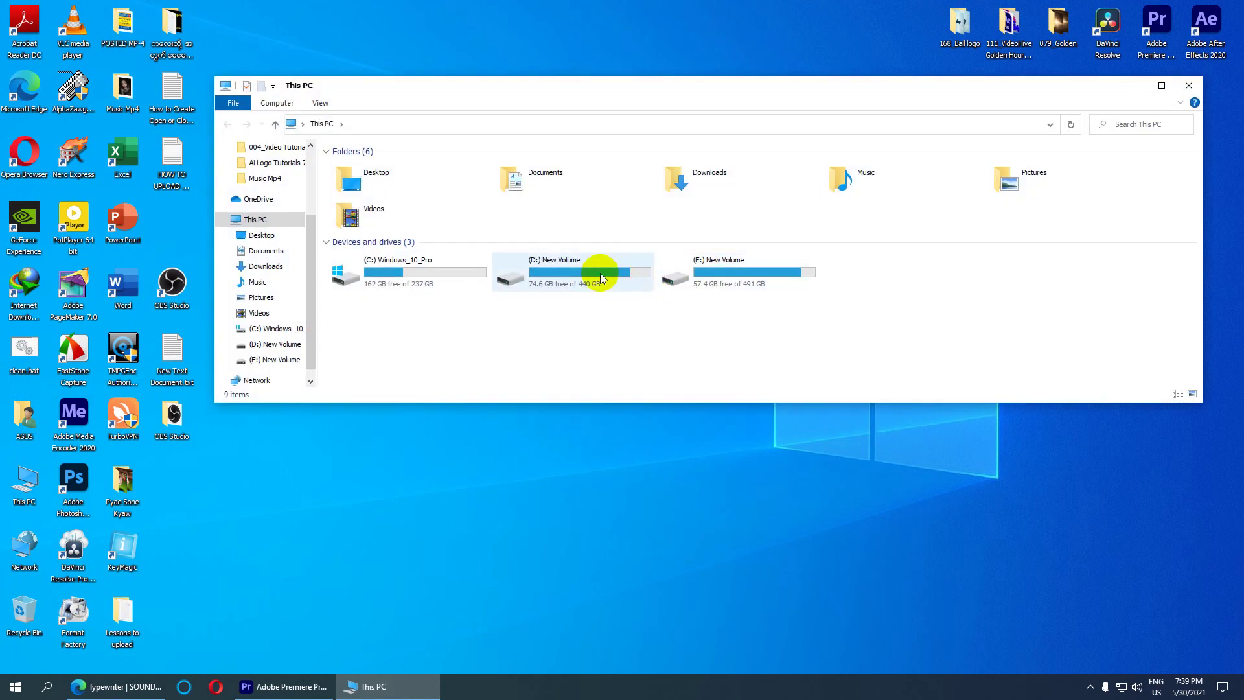
double_click(602, 277)
double_click(515, 197)
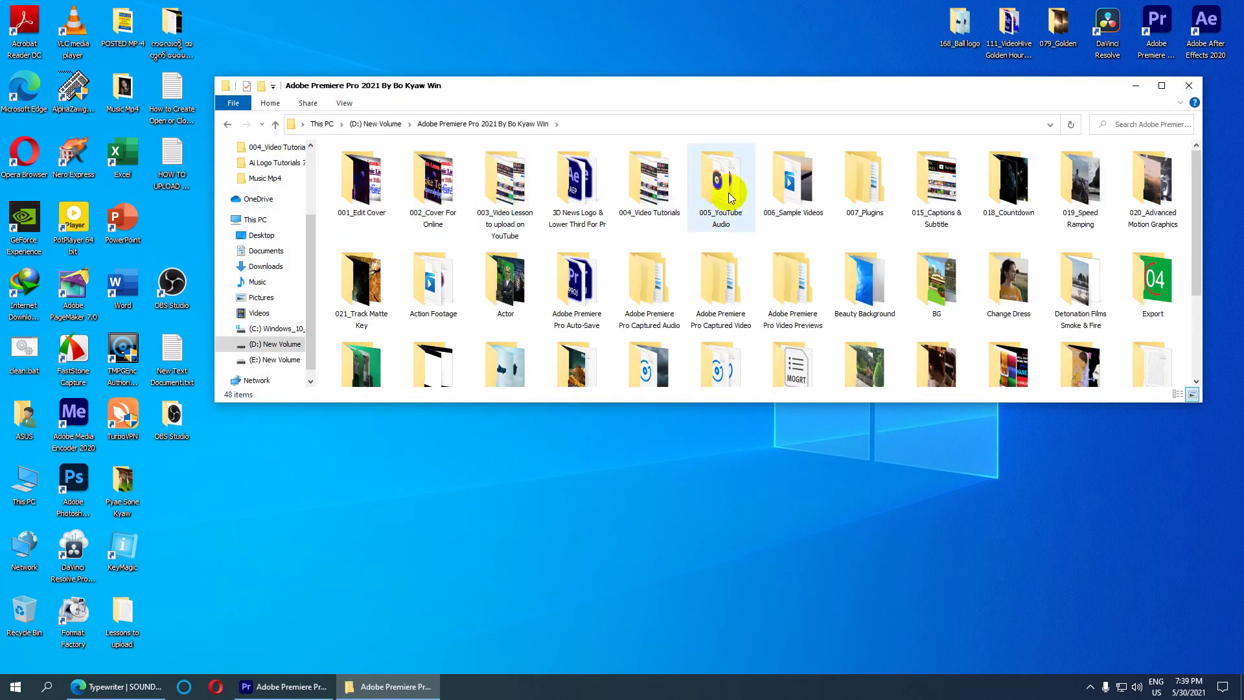
double_click(728, 195)
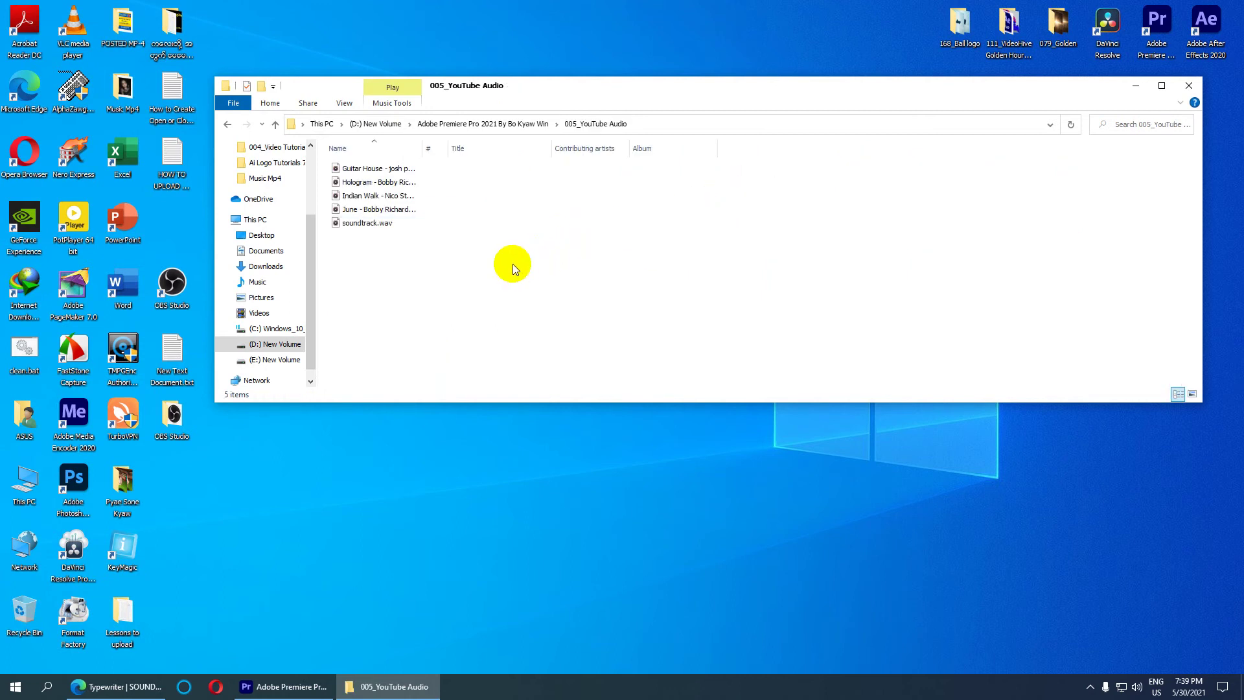
key("ctrl+v")
- Import the typewriter sound effect file into the Premiere Pro project and place only its audio on A1 at the sequence start
left_click_drag(355, 239, 251, 597)
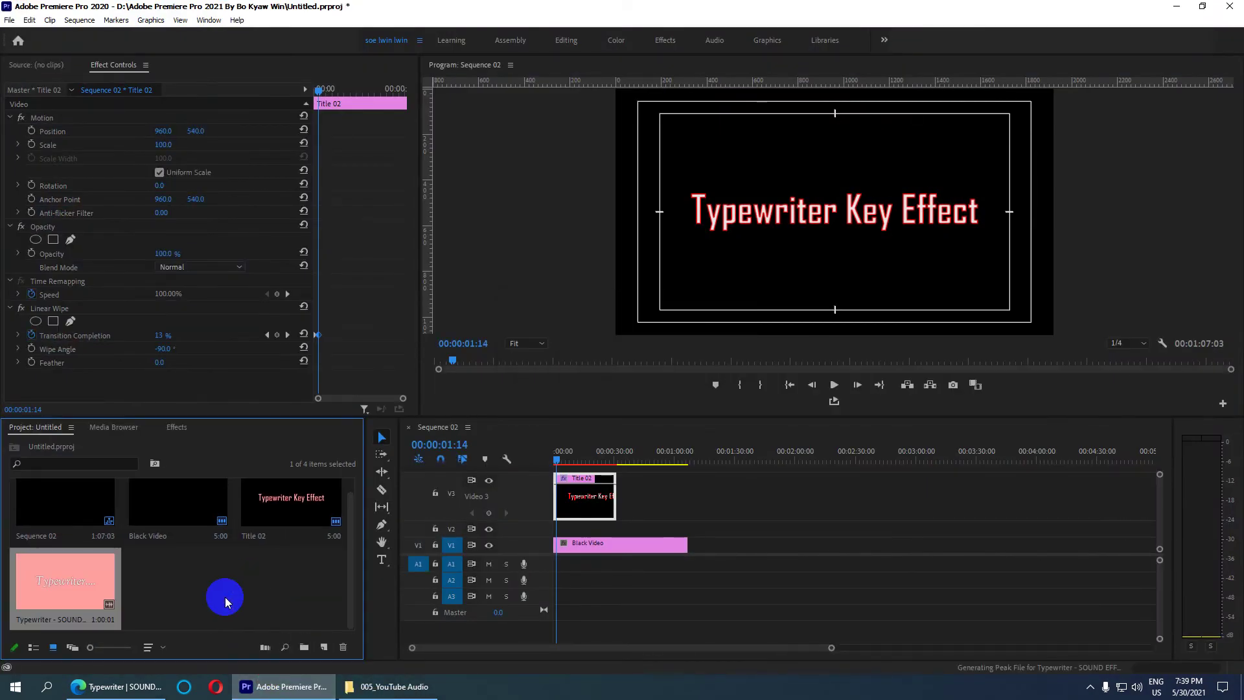
double_click(75, 580)
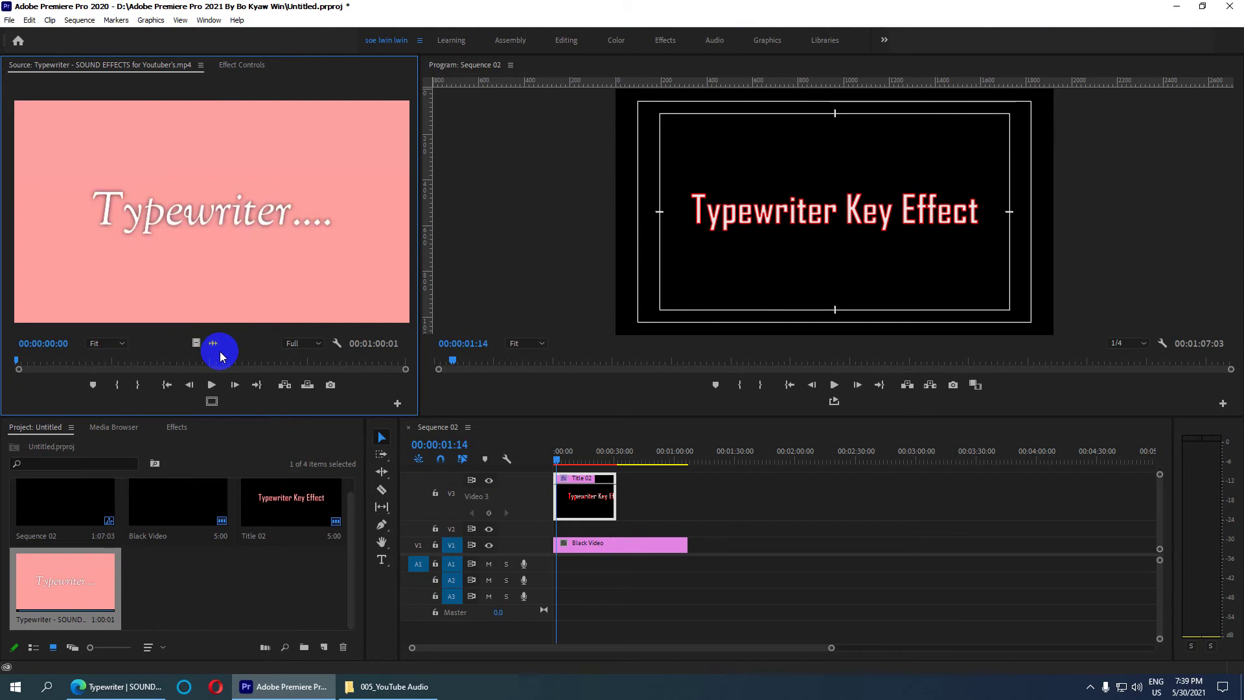
left_click_drag(213, 344, 549, 566)
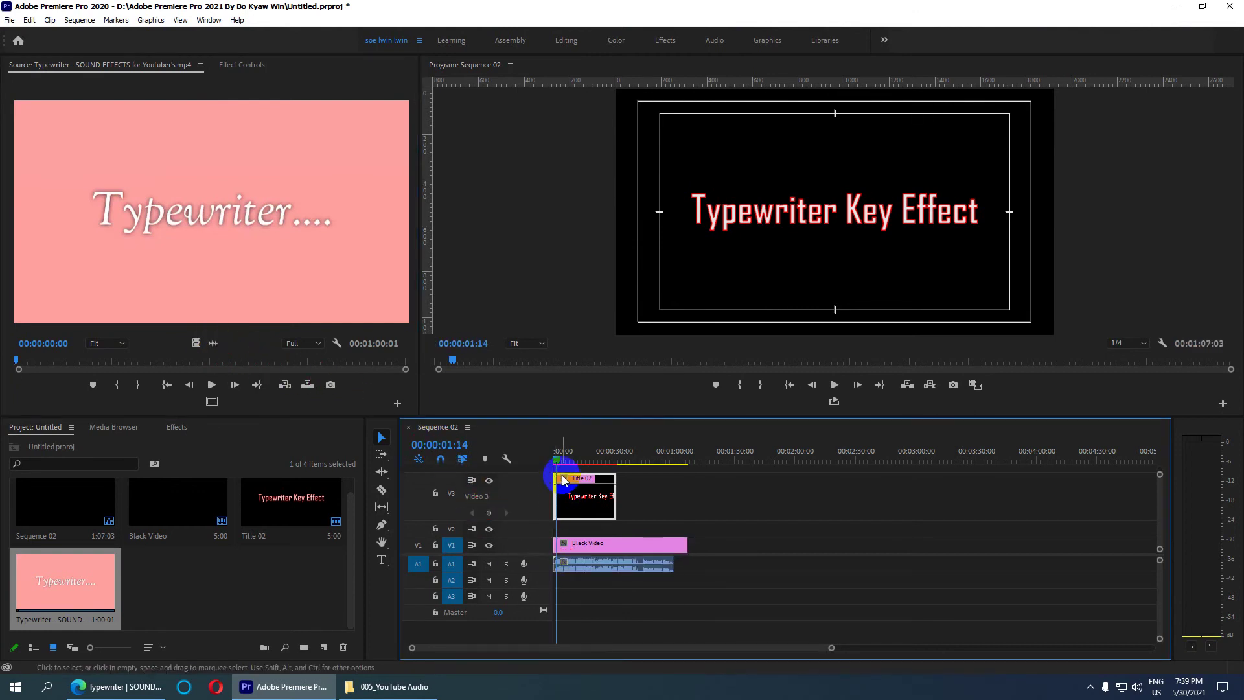
- Play the title reveal with the typewriter sound from the sequence start twice to check how they match
left_click_drag(556, 459, 545, 462)
key("space")
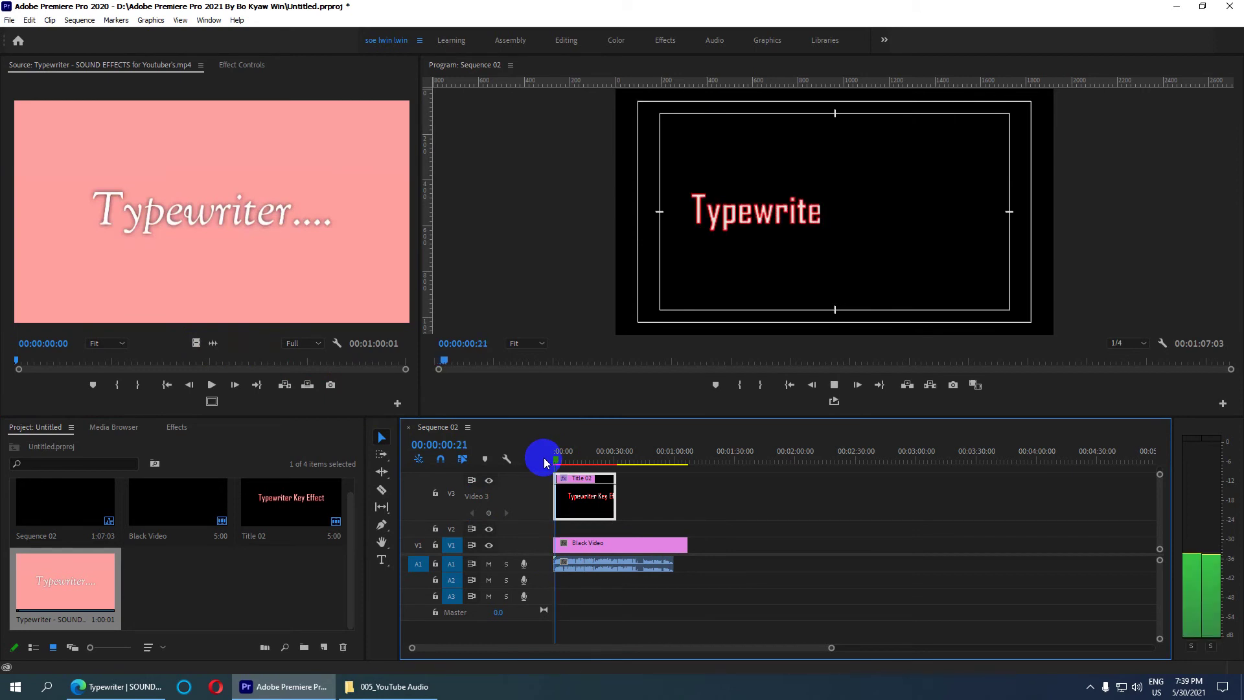
key("space")
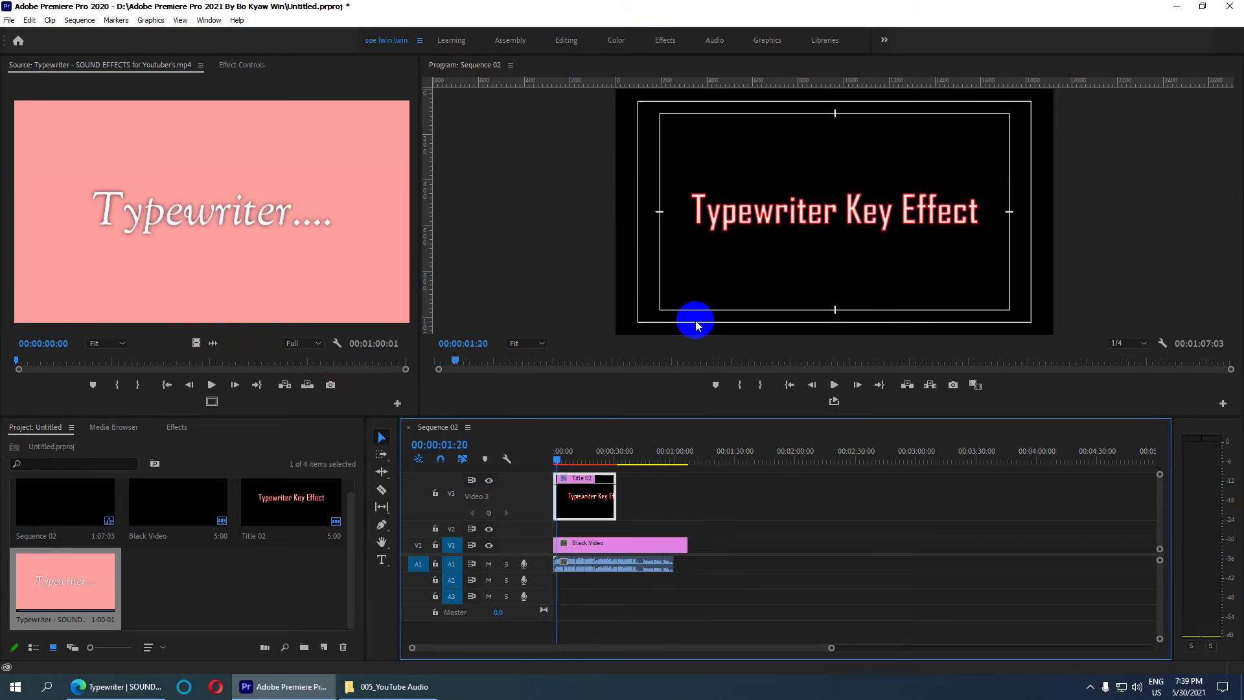
left_click(555, 459)
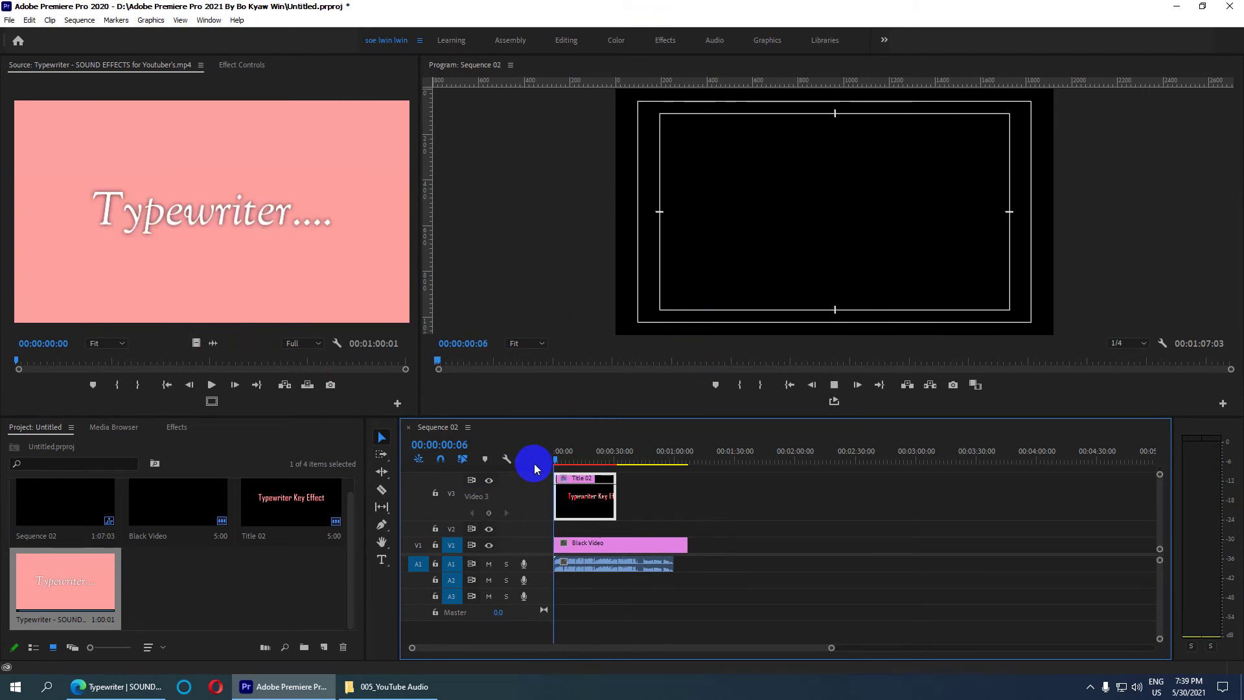
key("space")
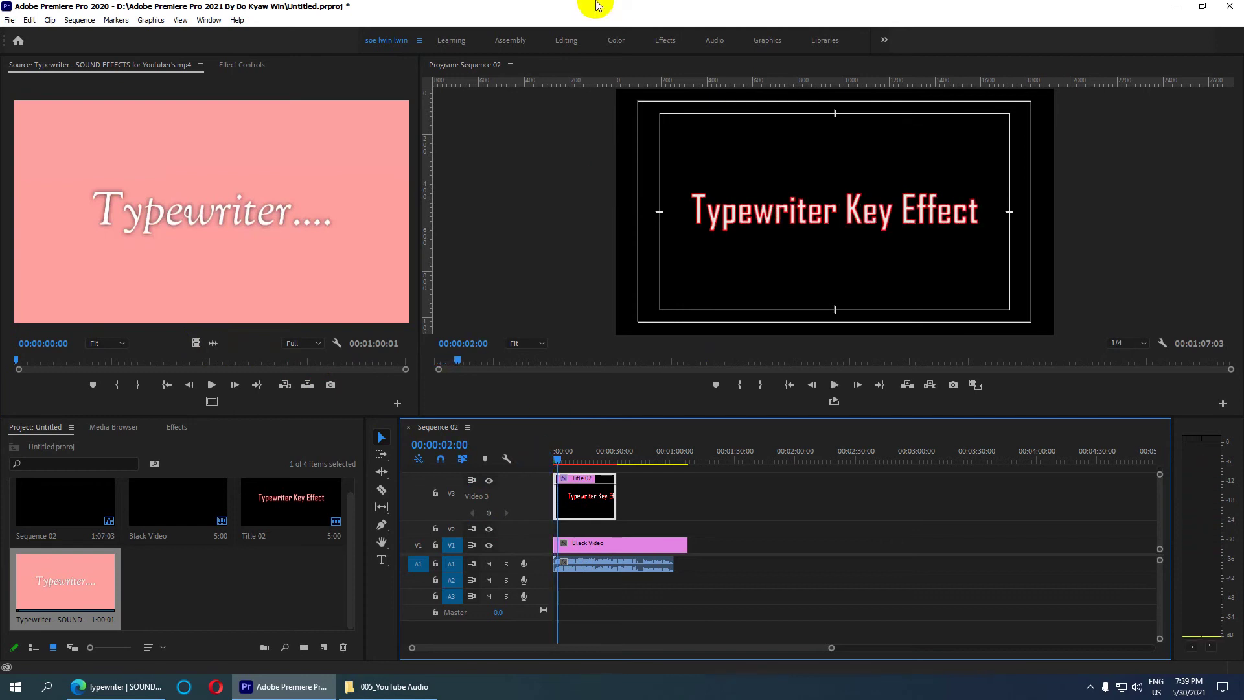
- Save the project and select the typewriter sound clip on A1
key("ctrl+s")
left_click(586, 568)
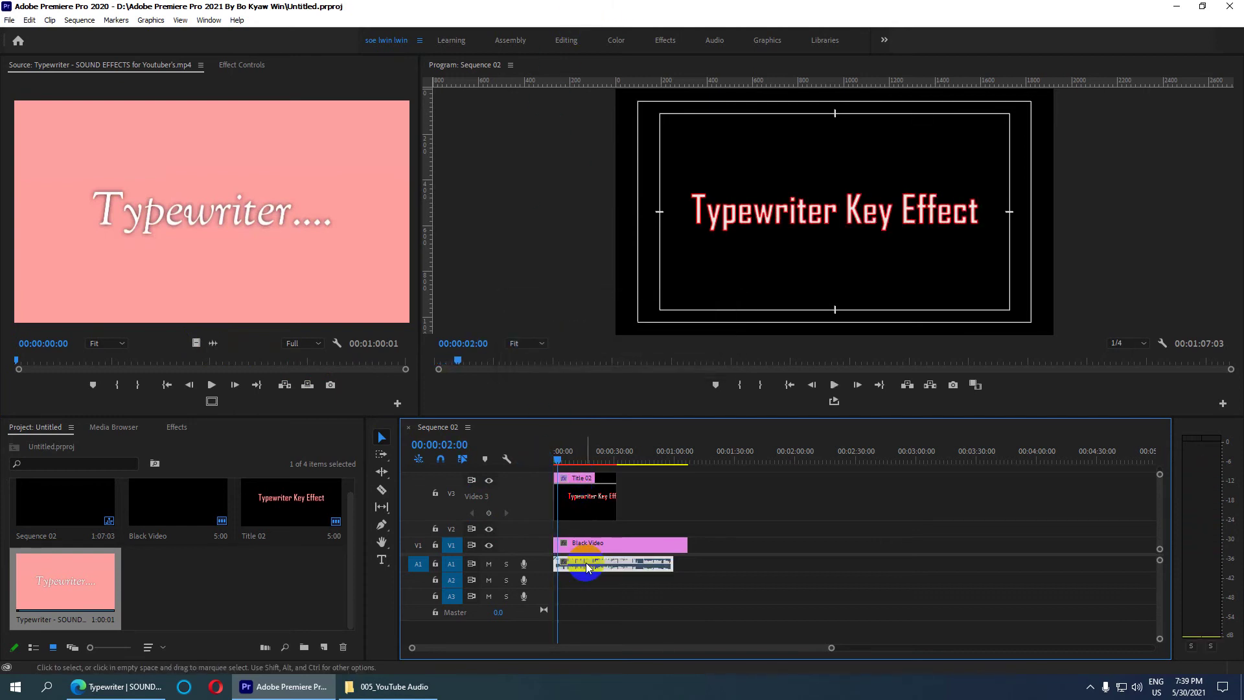
- Set the speed of the typewriter sound clip on A1 to 300%
right_click(589, 568)
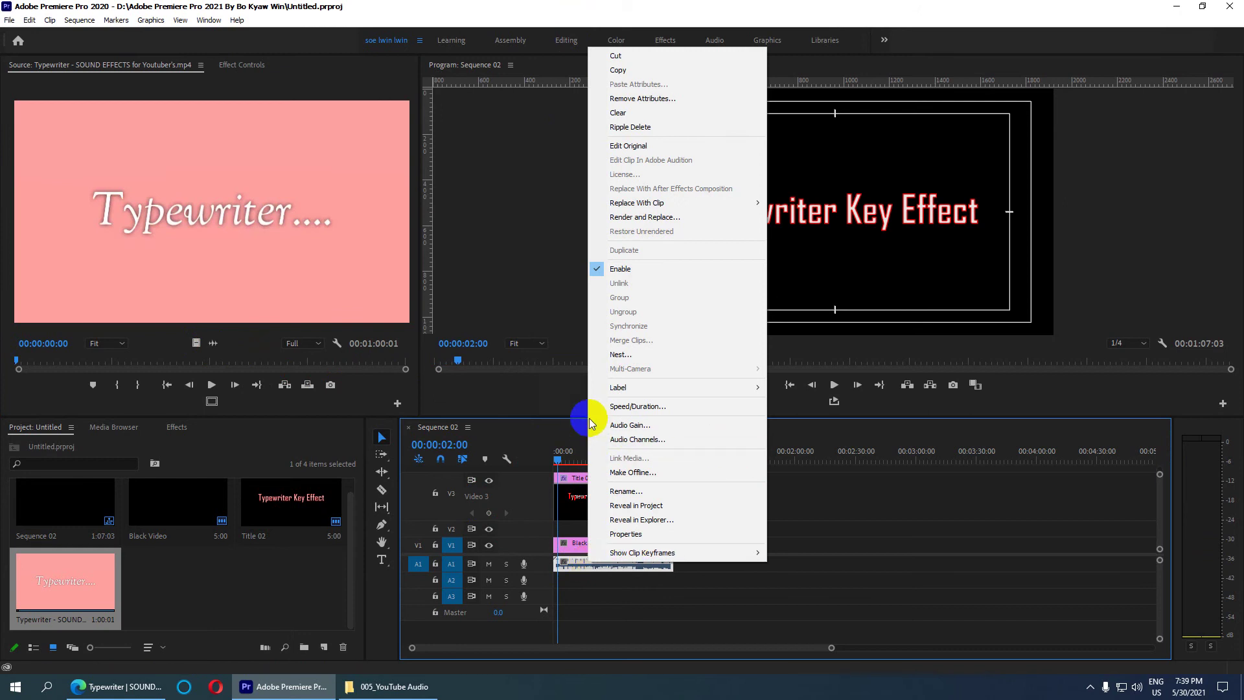
left_click(654, 406)
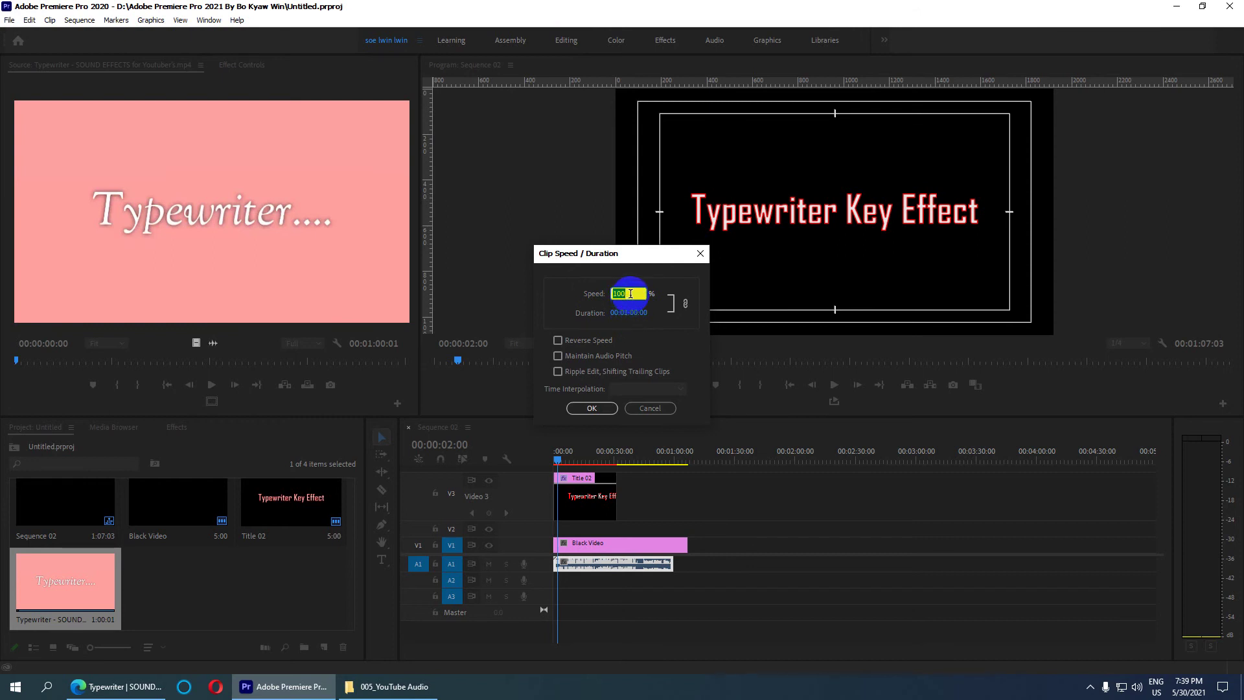
left_click_drag(623, 294, 591, 302)
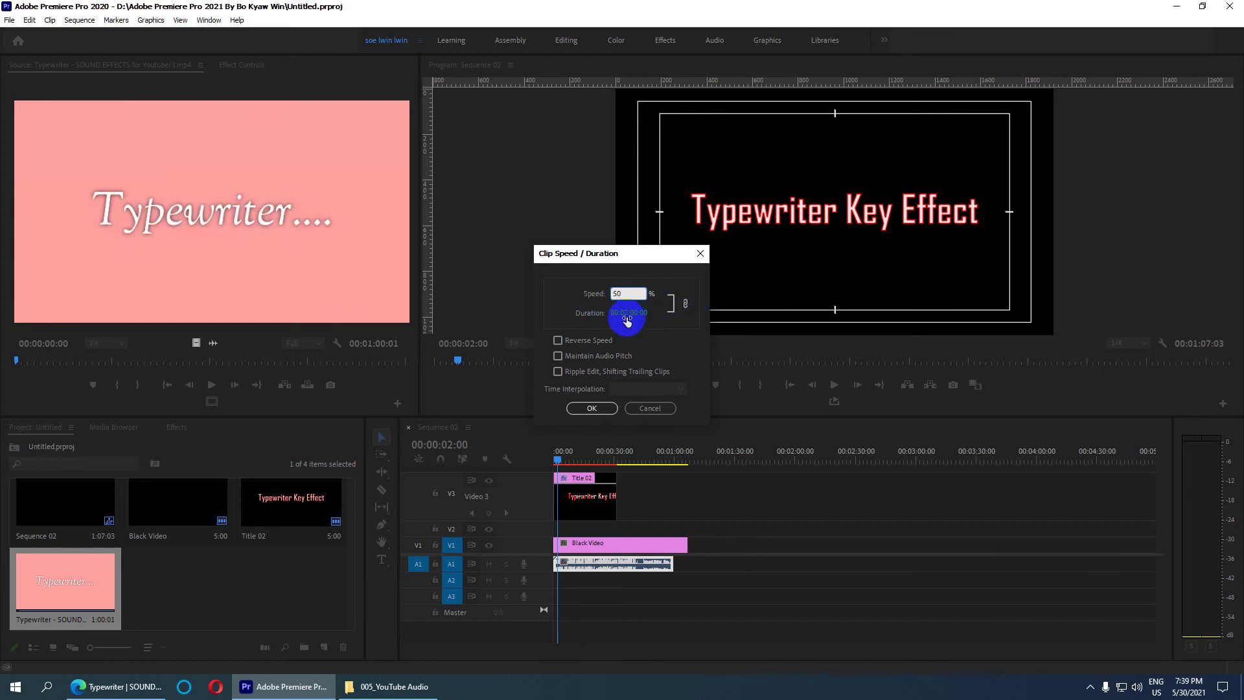
left_click_drag(628, 292, 522, 285)
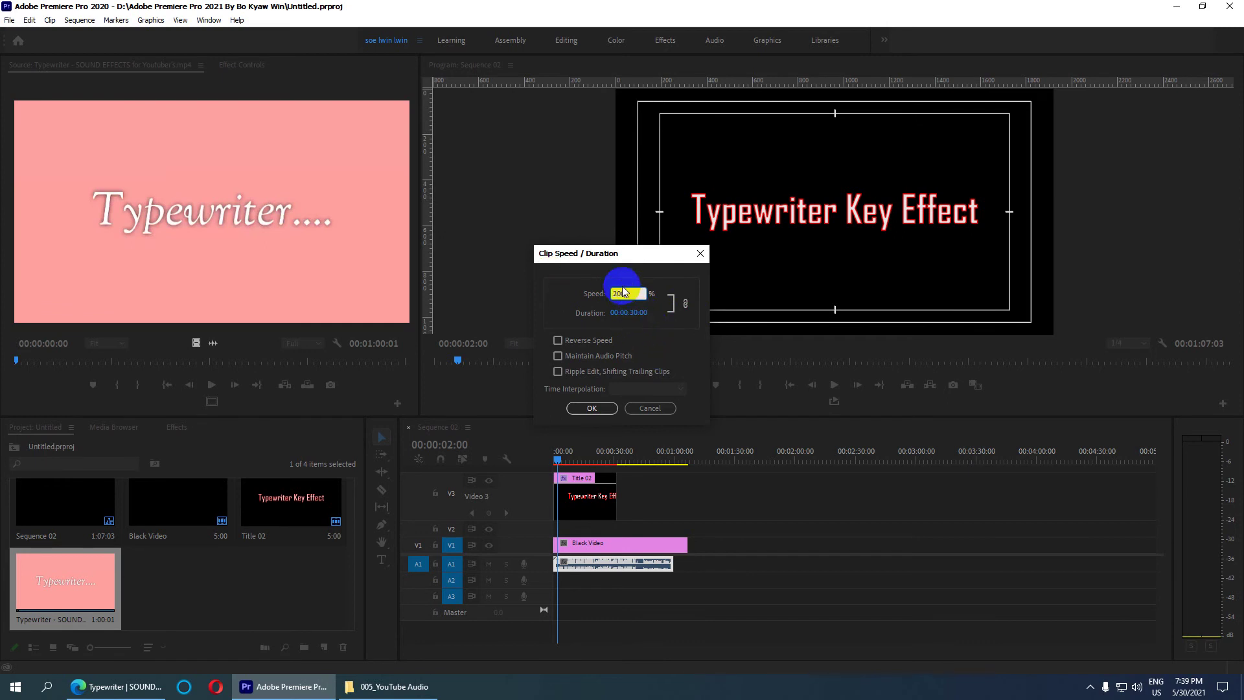
left_click_drag(627, 292, 560, 279)
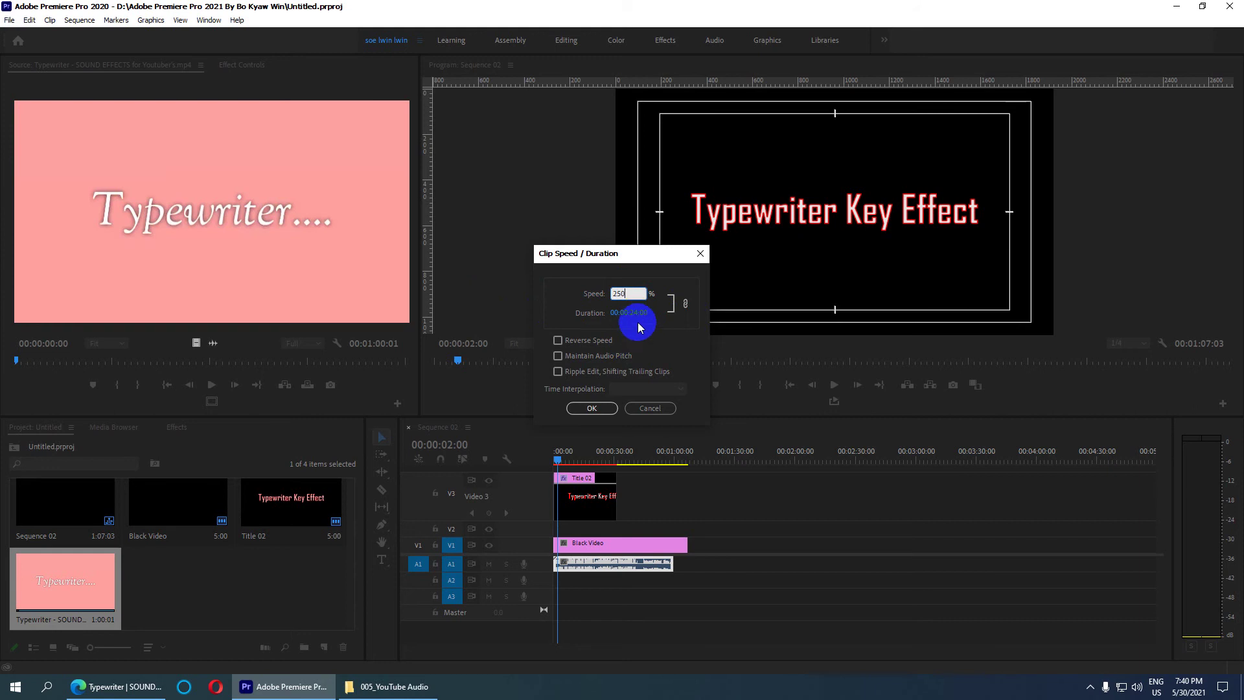
left_click_drag(629, 296, 552, 287)
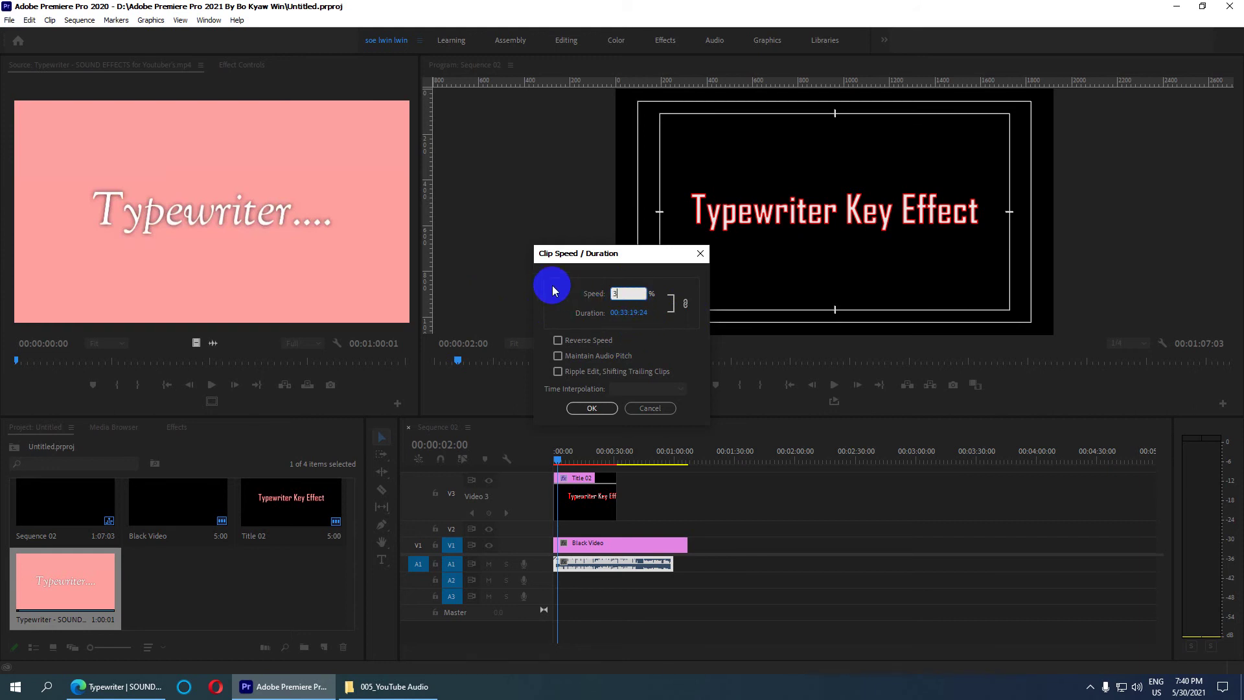
left_click(591, 408)
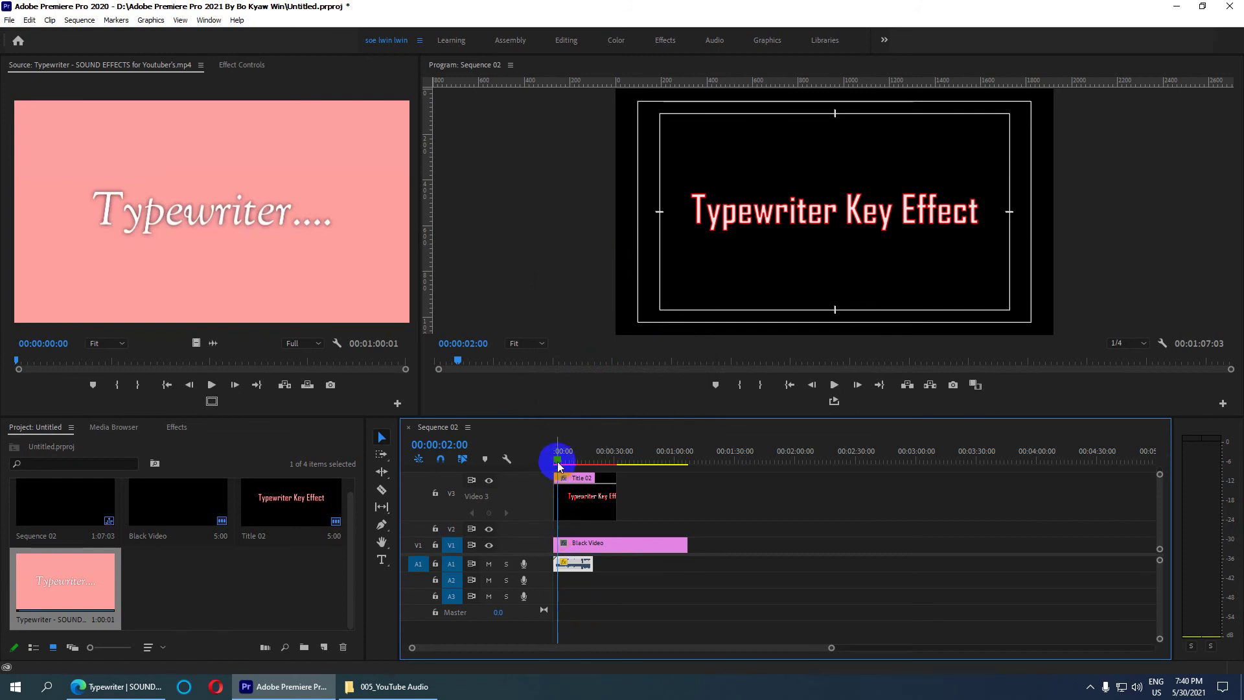
- Play the title reveal with the sped-up typewriter sound from the sequence start
left_click_drag(558, 460, 552, 461)
key("space")
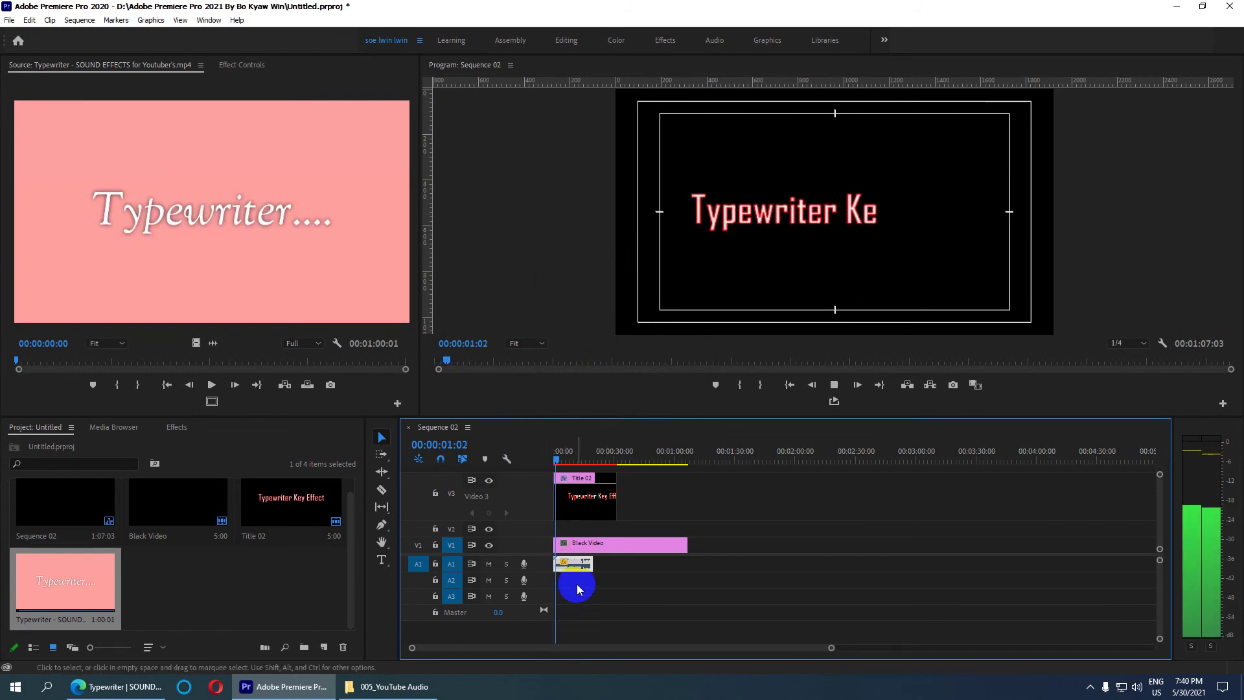
key("space")
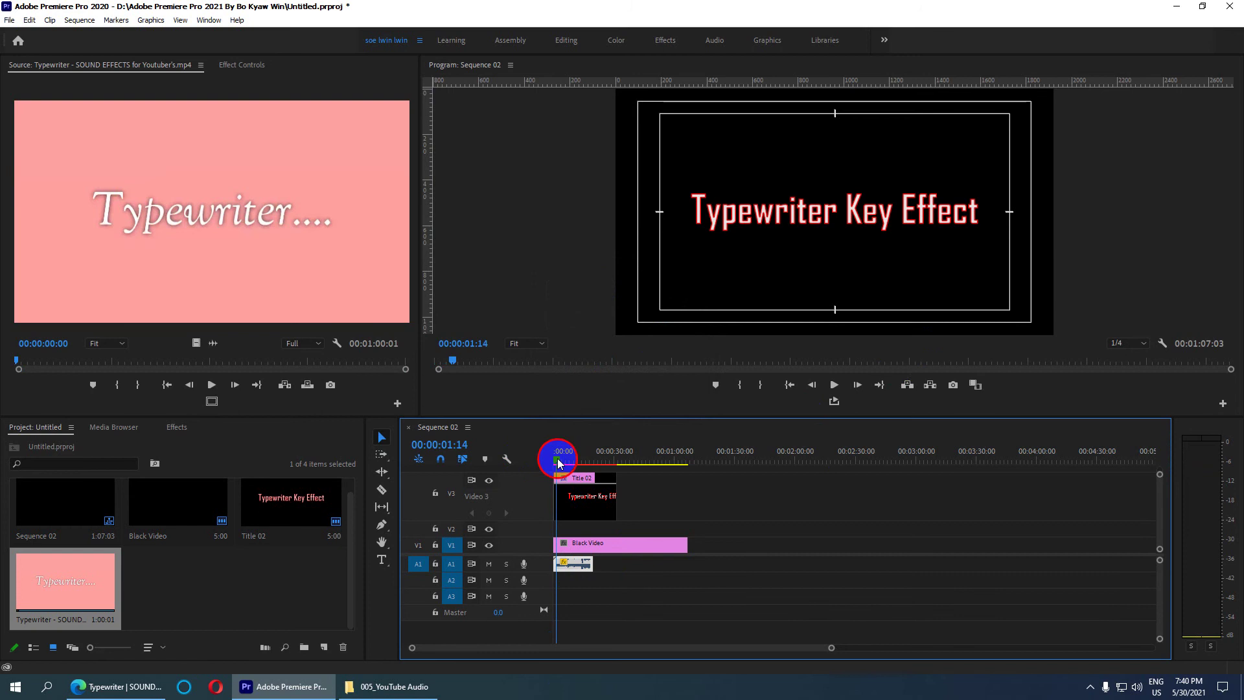
- Raise the system volume and replay the title reveal from the sequence start to check the sound timing
left_click_drag(557, 461, 533, 469)
left_click(1138, 687)
scroll(1144, 658, "up", 2)
left_click_drag(558, 460, 513, 458)
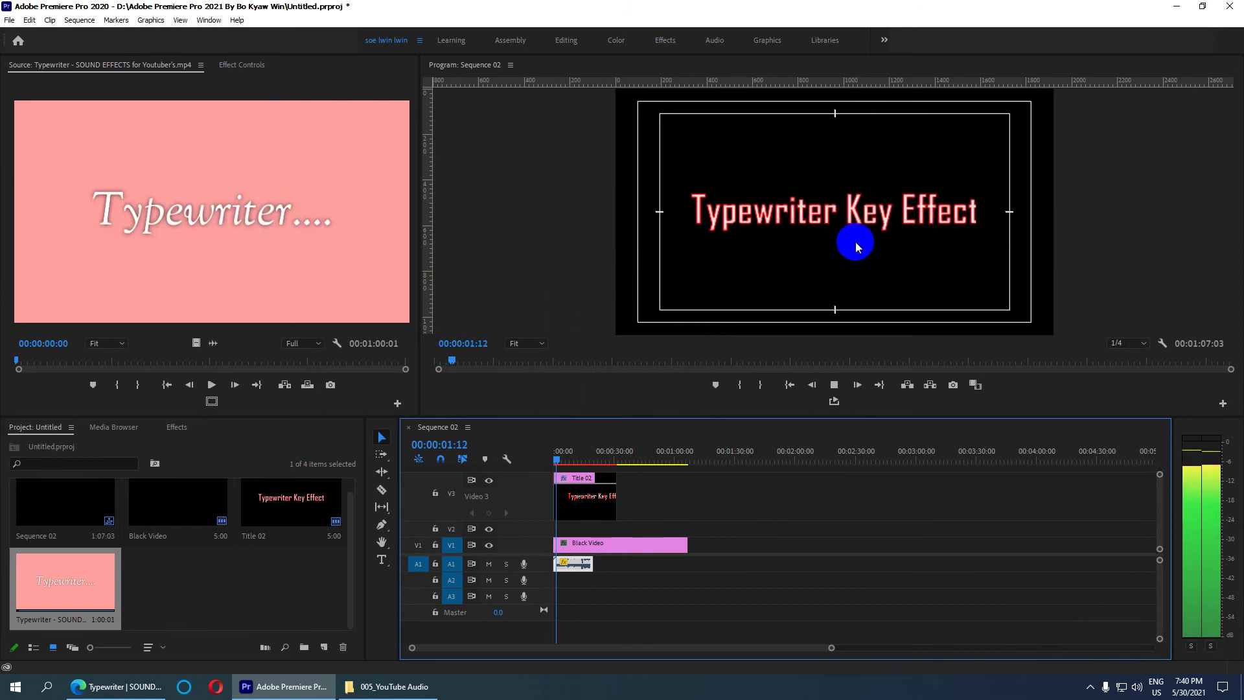
key("space")
left_click_drag(556, 458, 527, 456)
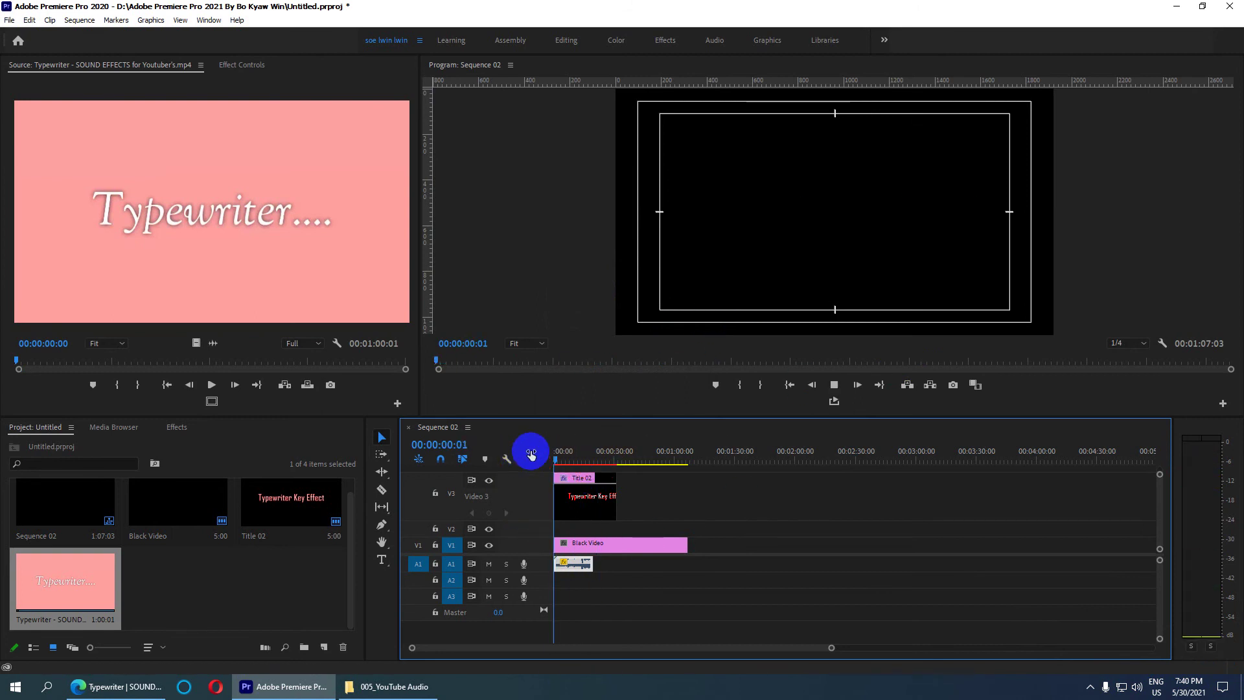
key("space")
key("space")
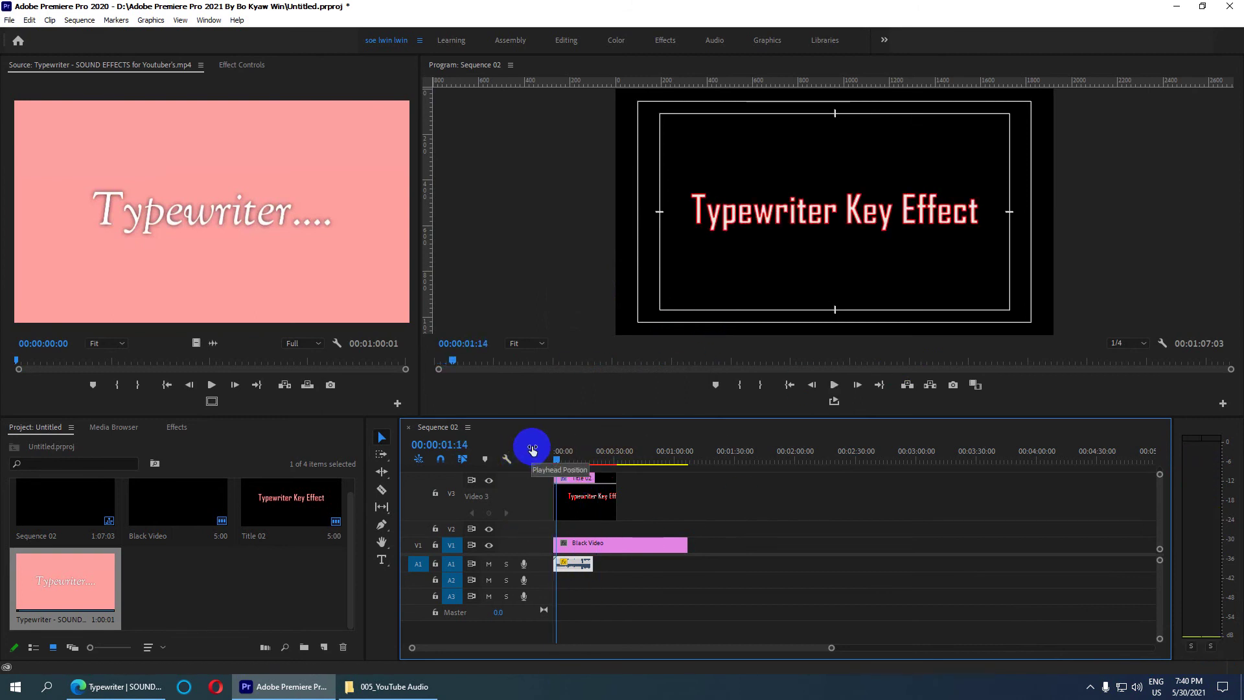
- Save the project and play the opening of the title reveal once more
key("ctrl+s")
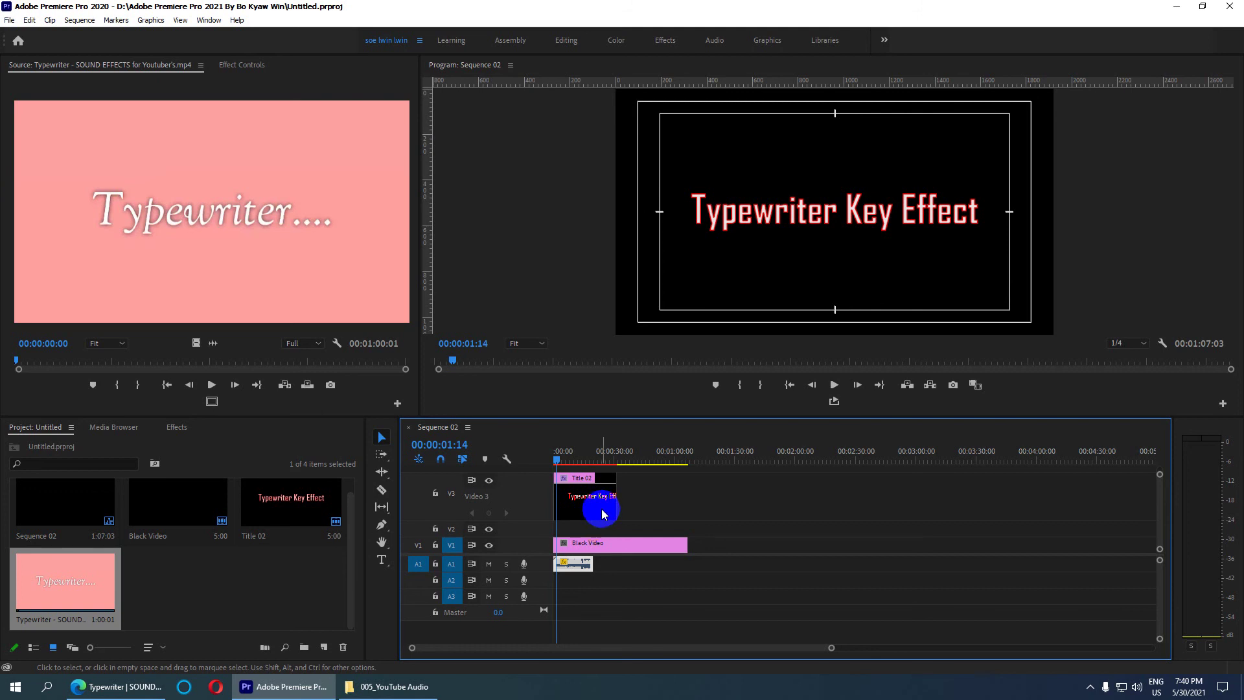
key("ctrl+s")
mouse_move(556, 462)
left_mouse_down()
mouse_move(608, 467)
mouse_move(542, 464)
left_mouse_up()
key("space")
key("space")
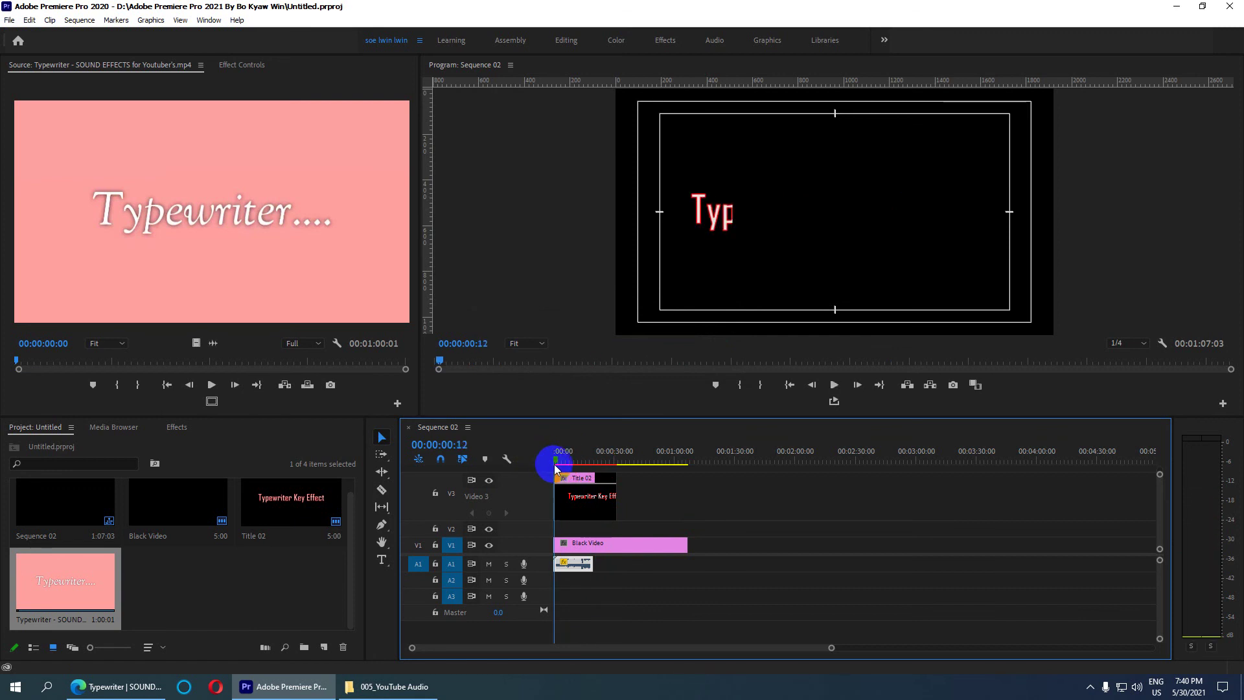
- Mark the sequence In point at 00:00:00:00 and the Out point at 00:00:19:24 where the sound clip ends, and save the project
left_click(550, 460)
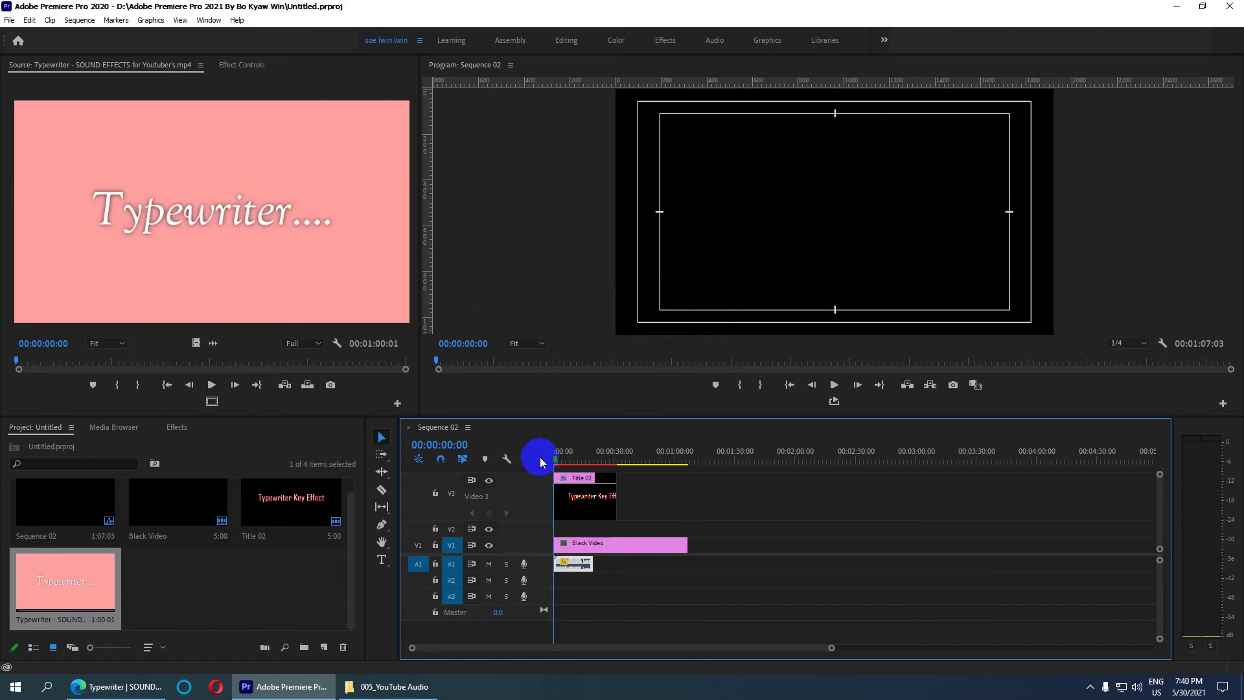
left_click_drag(551, 459, 595, 465)
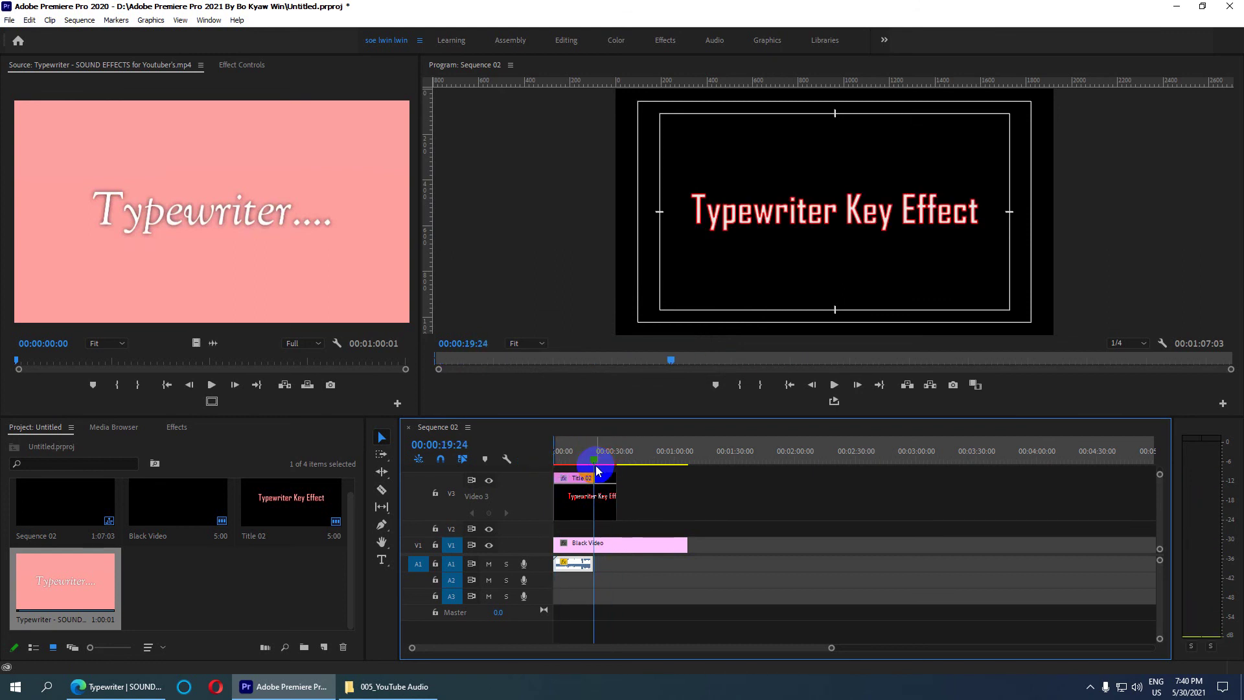
key("o")
key("ctrl+s")
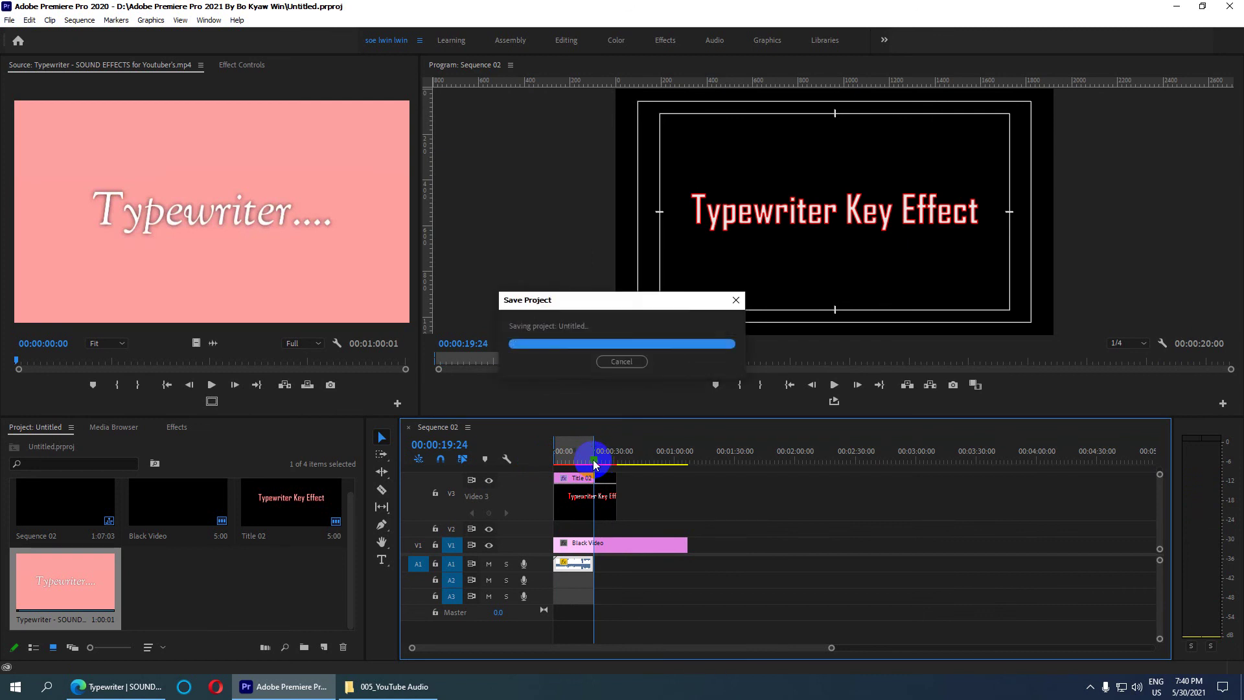
key("Home")
key("ctrl+s")
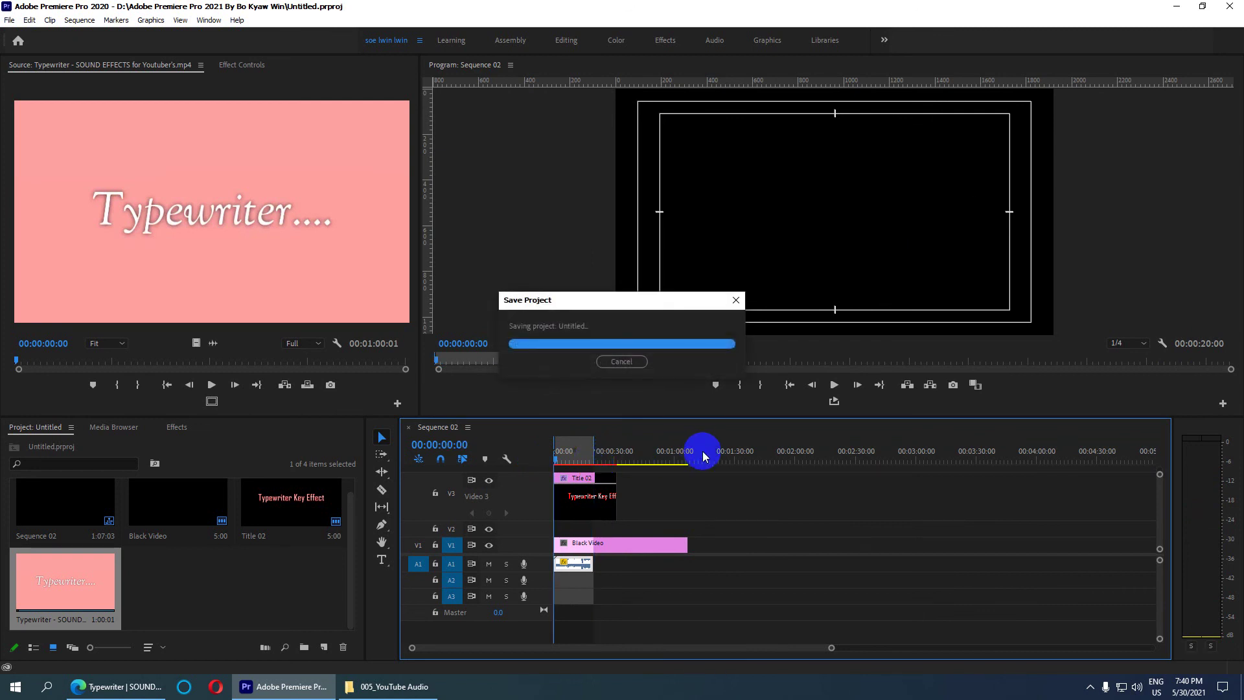
- Turn on loop playback, maximize the Program monitor and play the finished typewriter effect
left_click(834, 404)
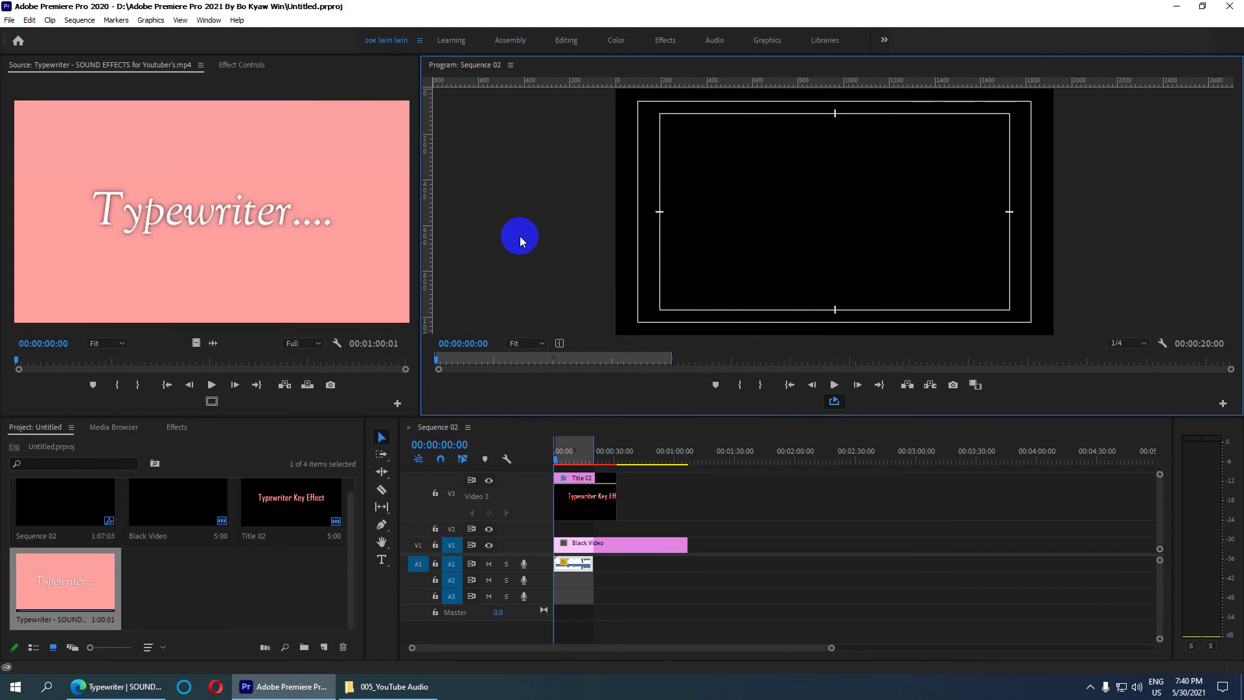
key("grave")
key("space")
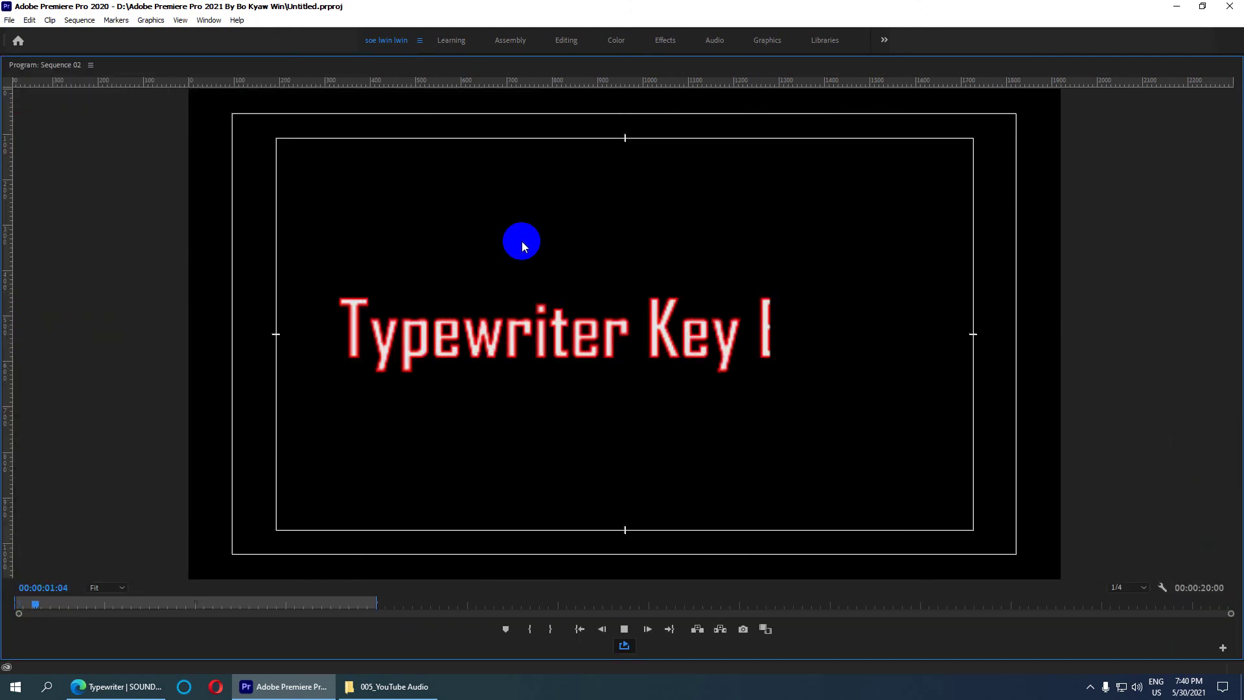
key("space")
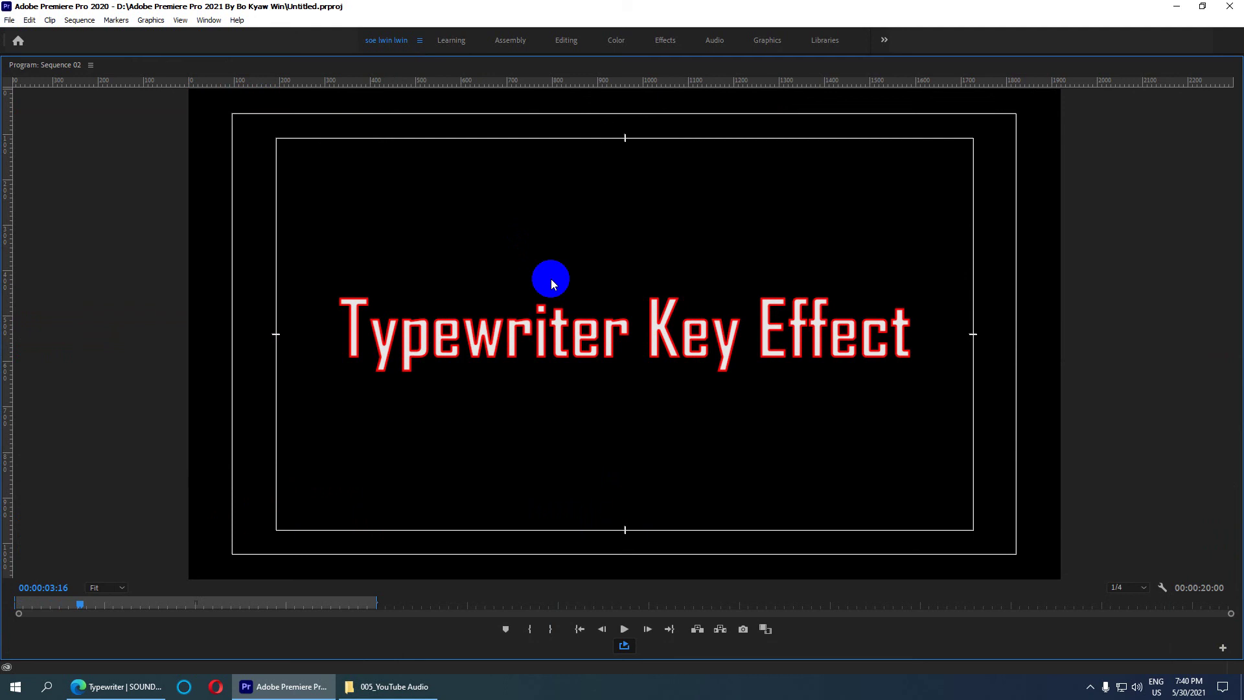
- Switch to the browser and review the description and license on the YouTube page of the typewriter sound effect
left_click(131, 695)
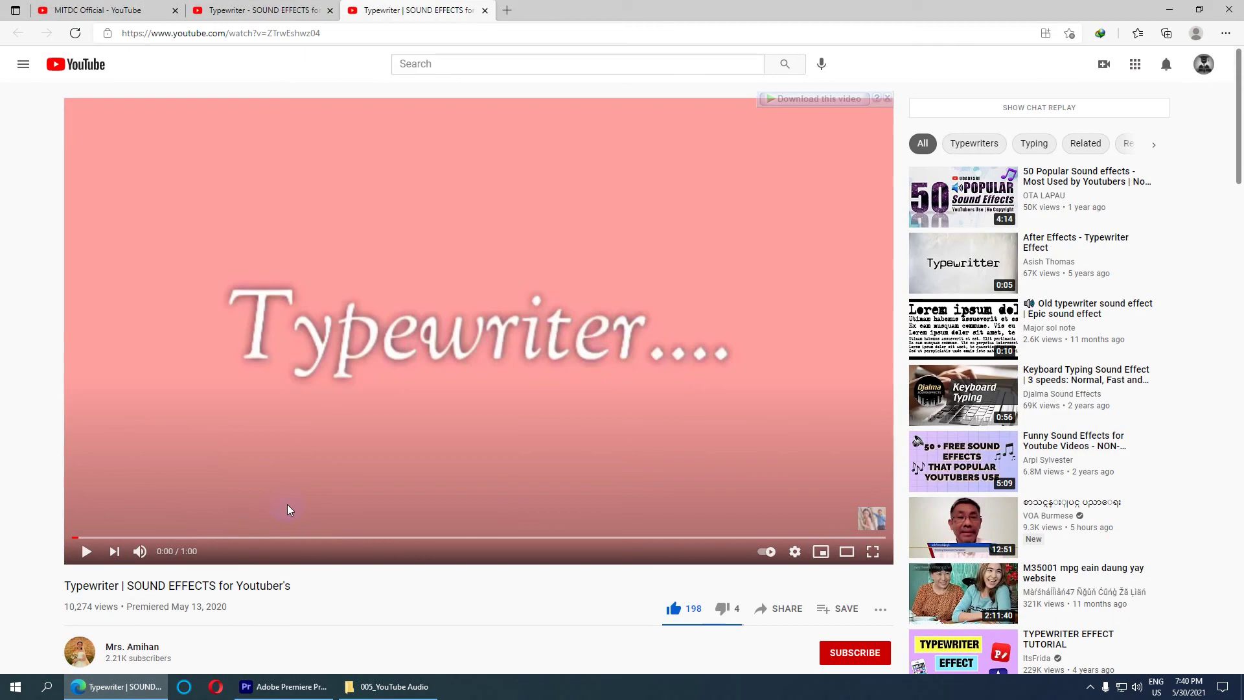
scroll(197, 329, "down", 5)
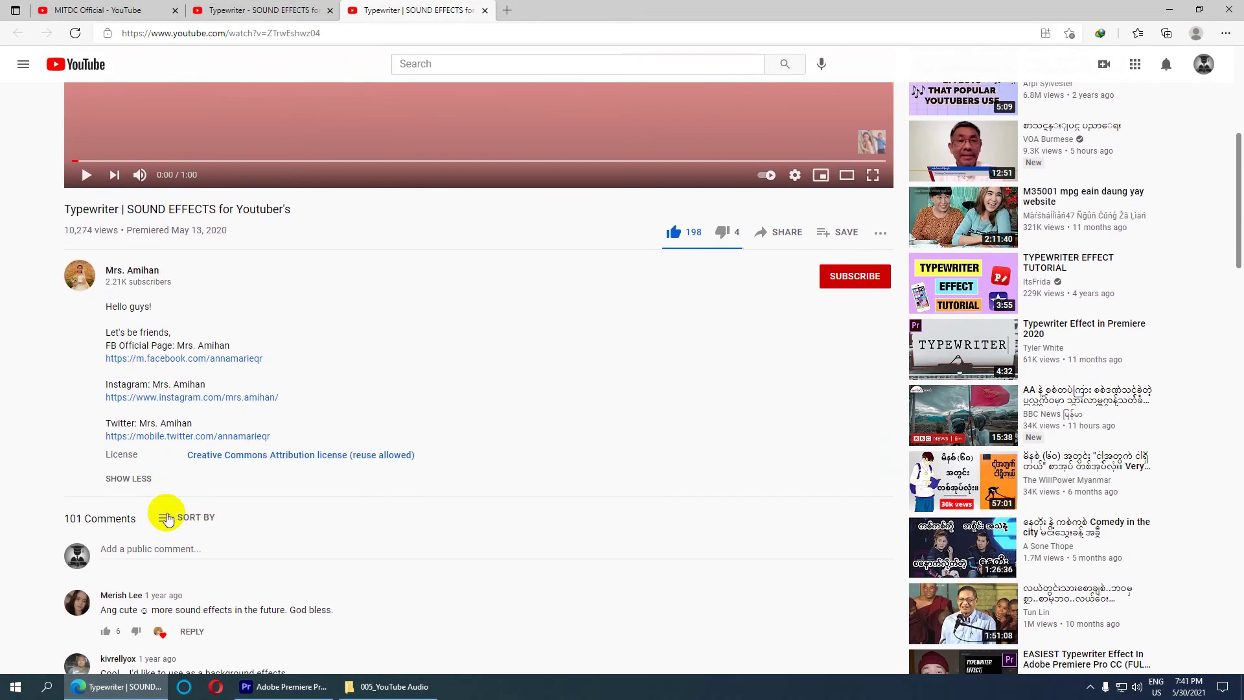
scroll(271, 502, "up", 5)
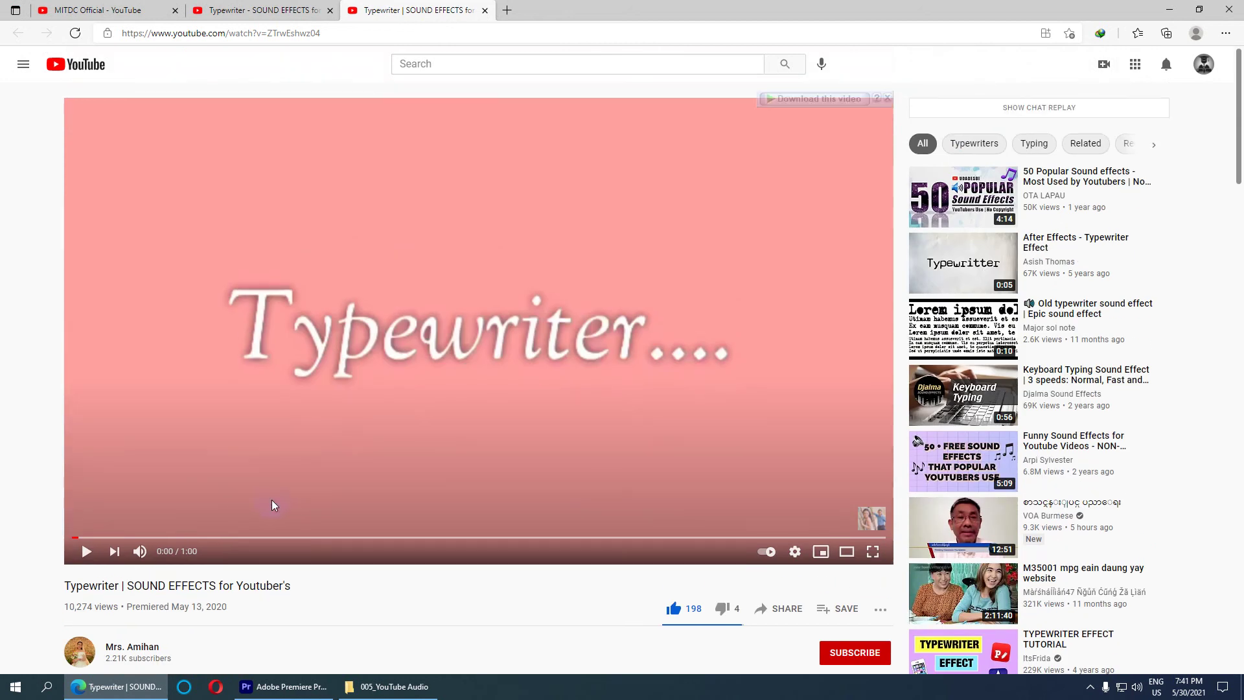